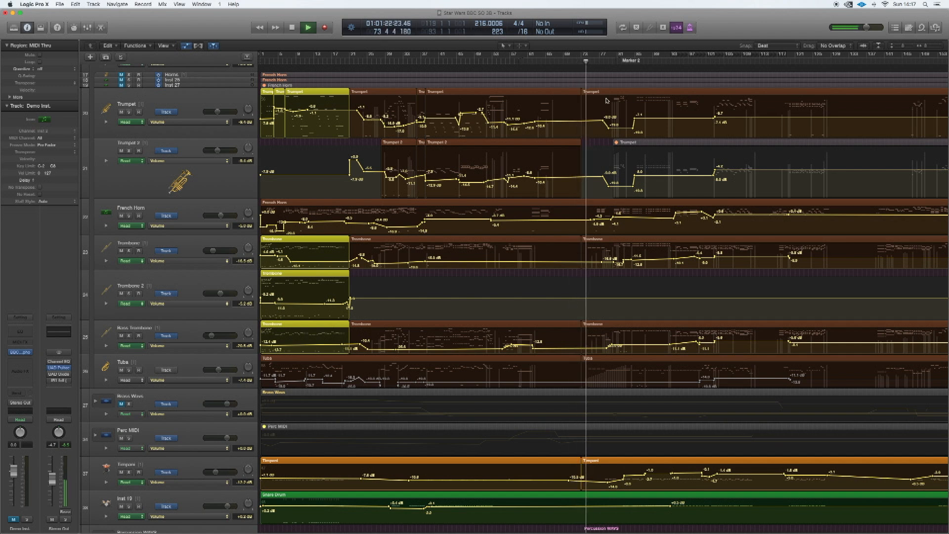
- Audition the full orchestral mix from about bar 92 and again from bar 100
key(space)
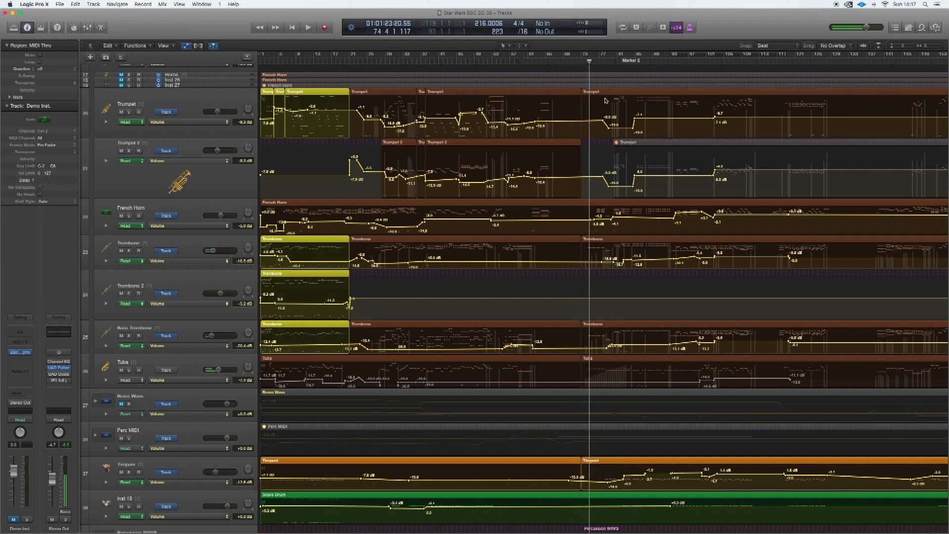
click(669, 62)
key(space)
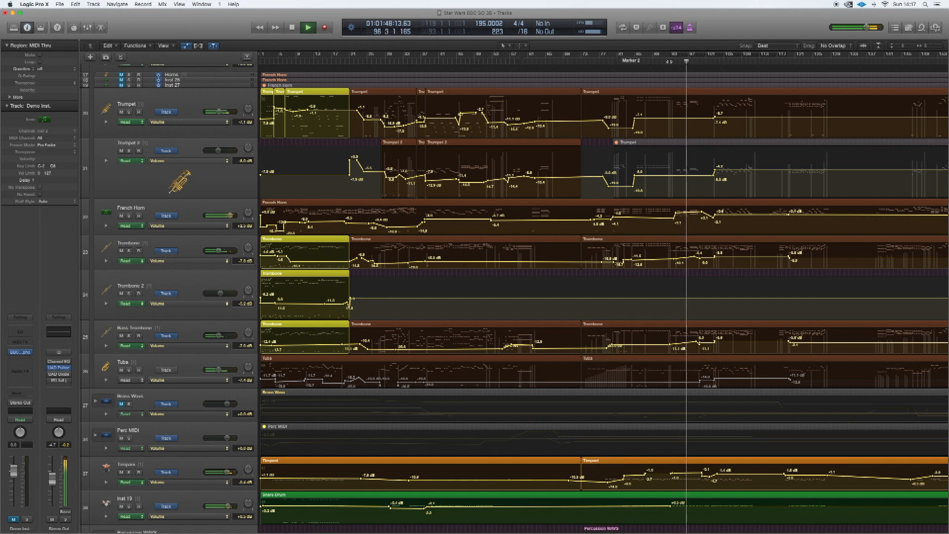
key(space)
click(701, 61)
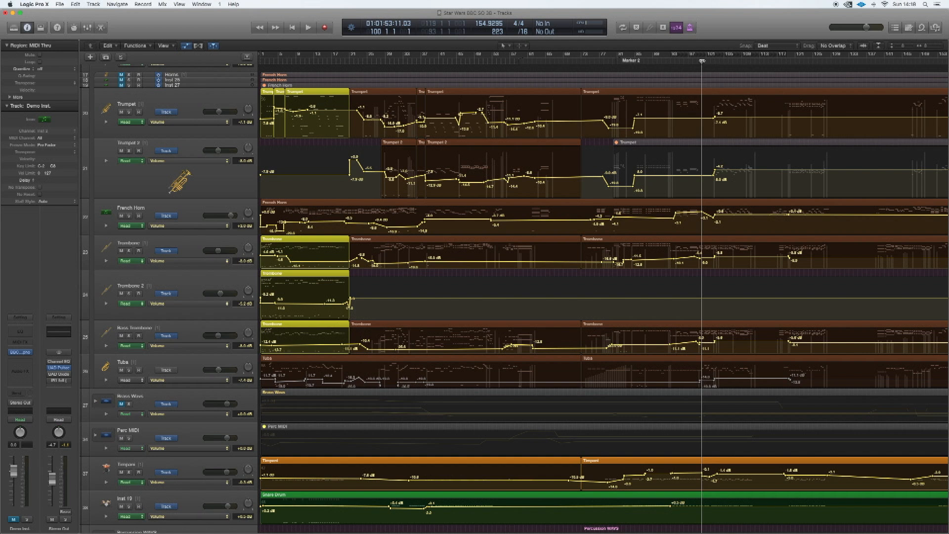
key(space)
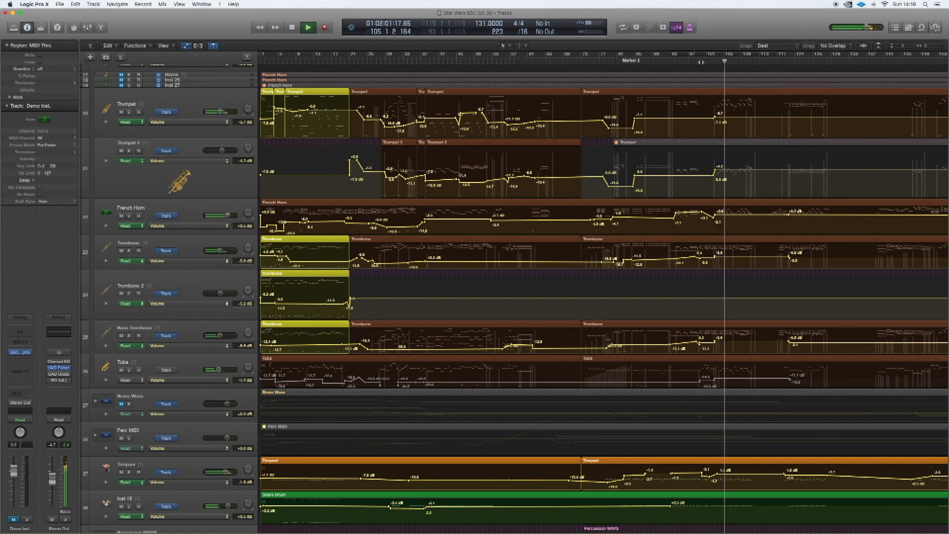
key(space)
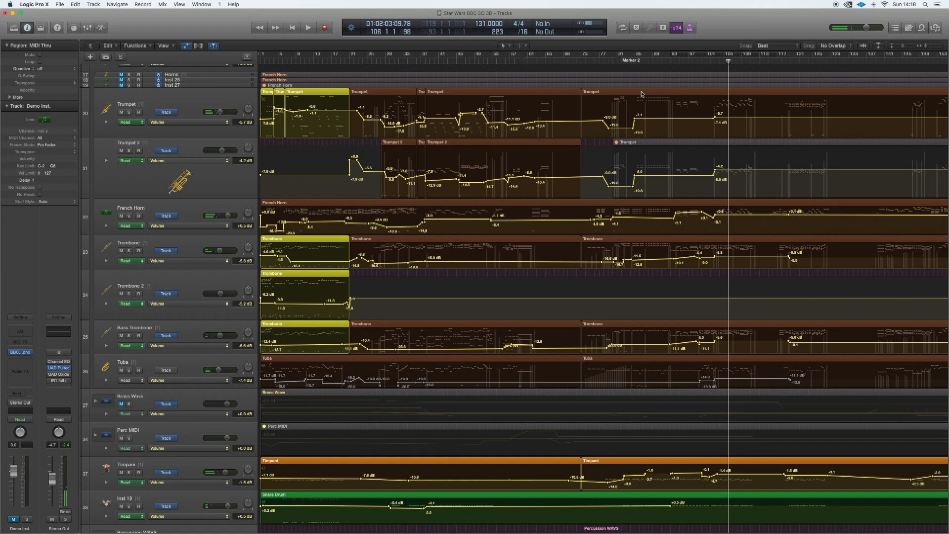
- Play back the soloed Woodwind WAVE tracks from bar 39
scroll(411, 201, up, 15)
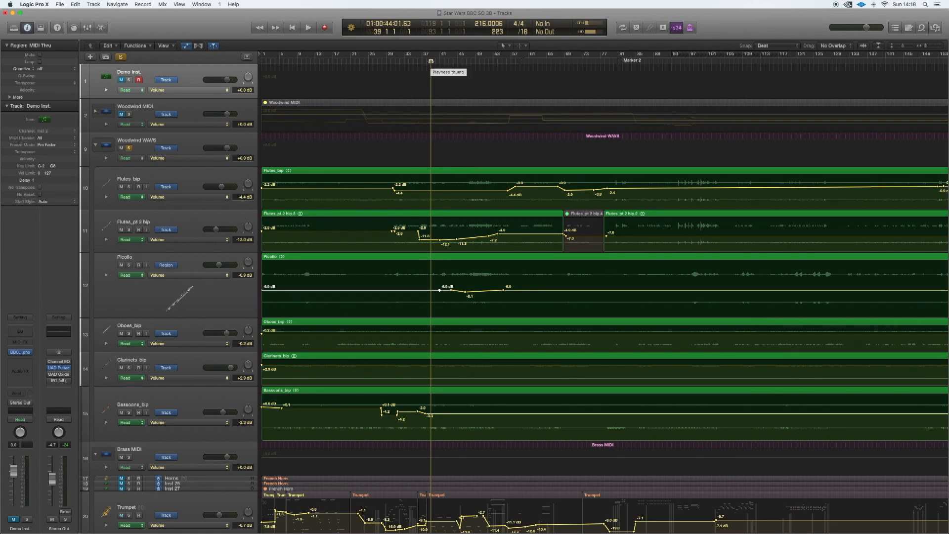
key(space)
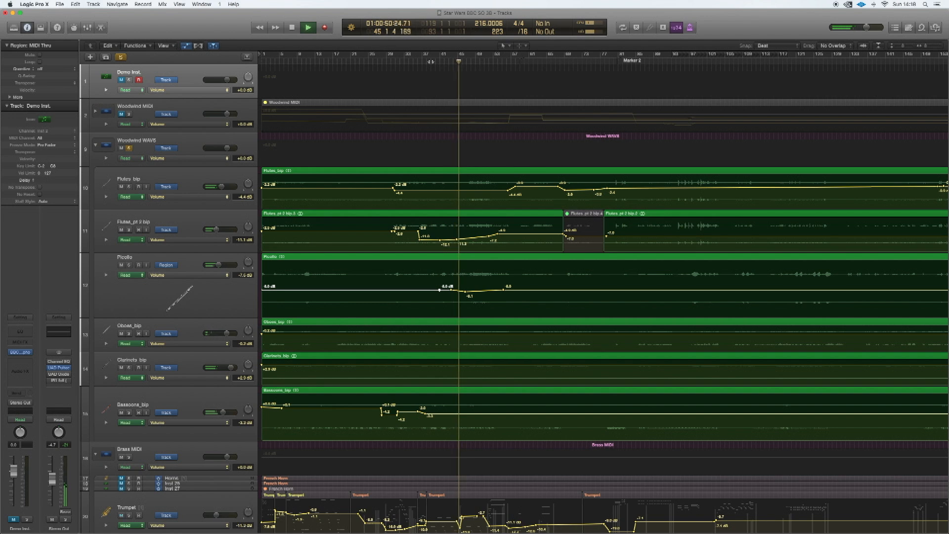
key(space)
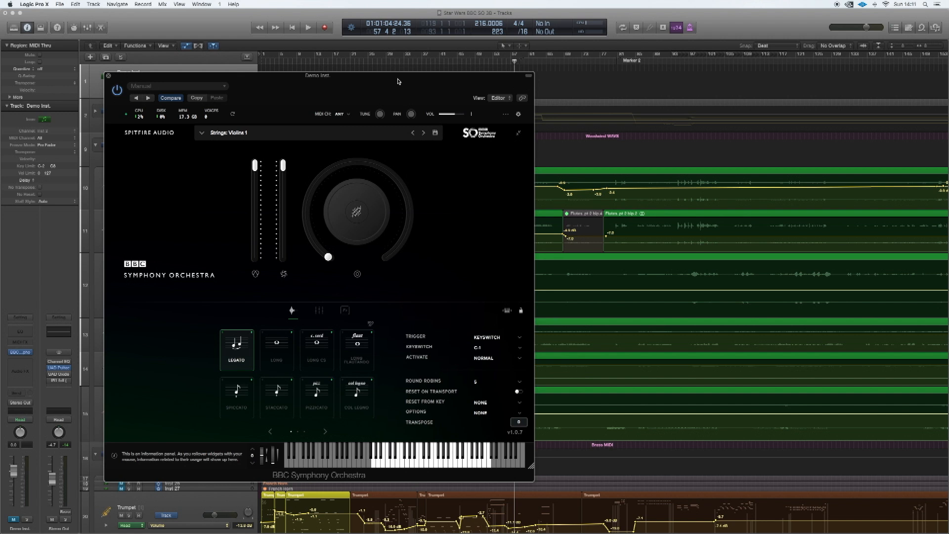
- Reposition the Demo Inst. plug-in window over the arrangement
drag(399, 82, 399, 70)
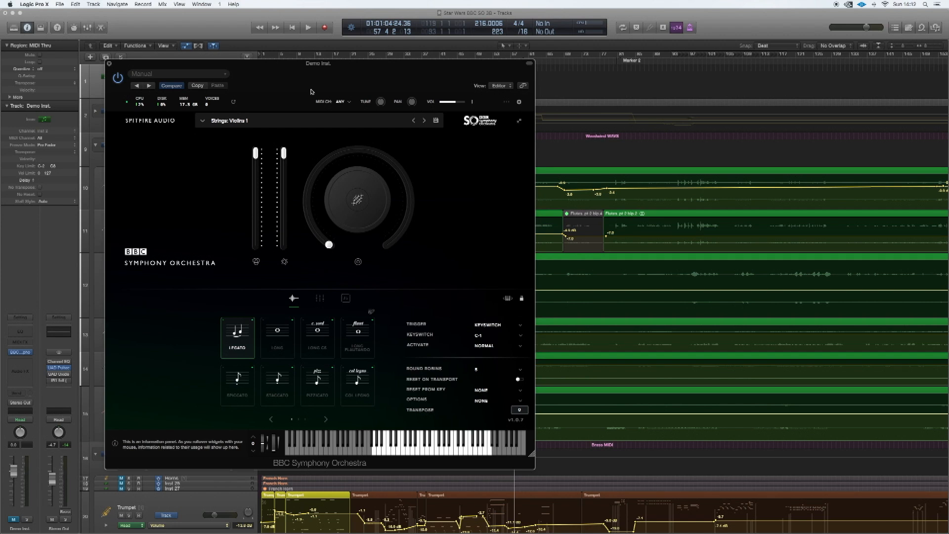
drag(453, 71, 424, 56)
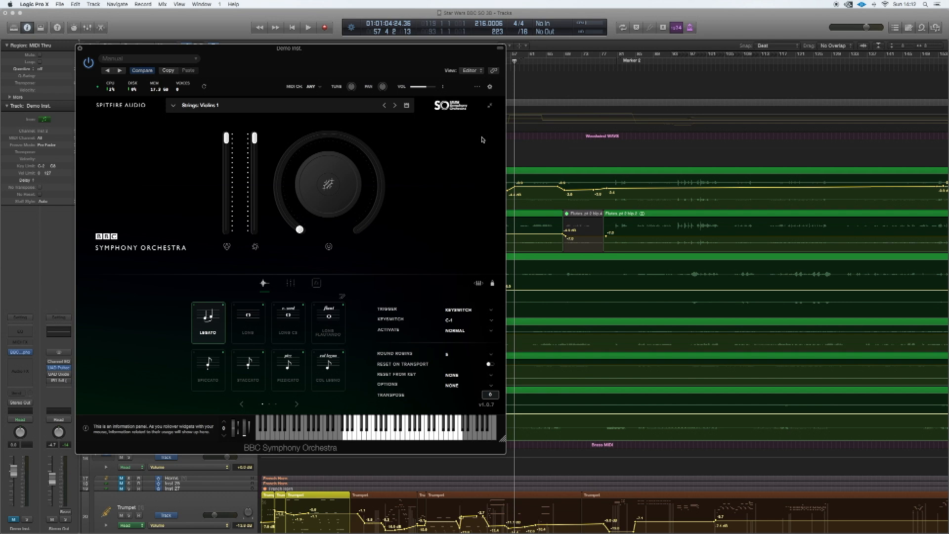
- Switch to Safari, browse the Music by John Williams file list as far as the Star Wars entries, and close the browser window
mouse_move(532, 525)
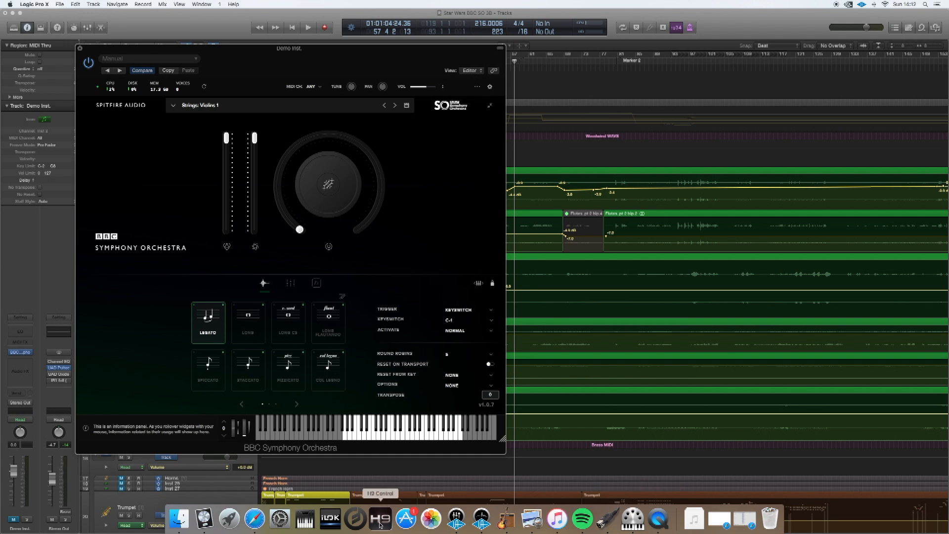
click(254, 519)
scroll(406, 288, up, 10)
scroll(407, 288, up, 10)
scroll(407, 289, down, 8)
scroll(406, 289, down, 15)
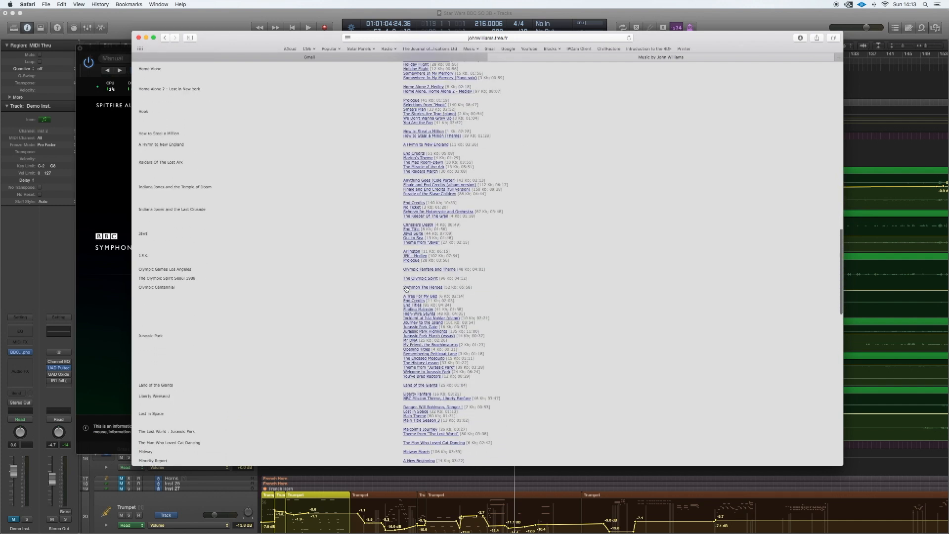
scroll(406, 289, down, 15)
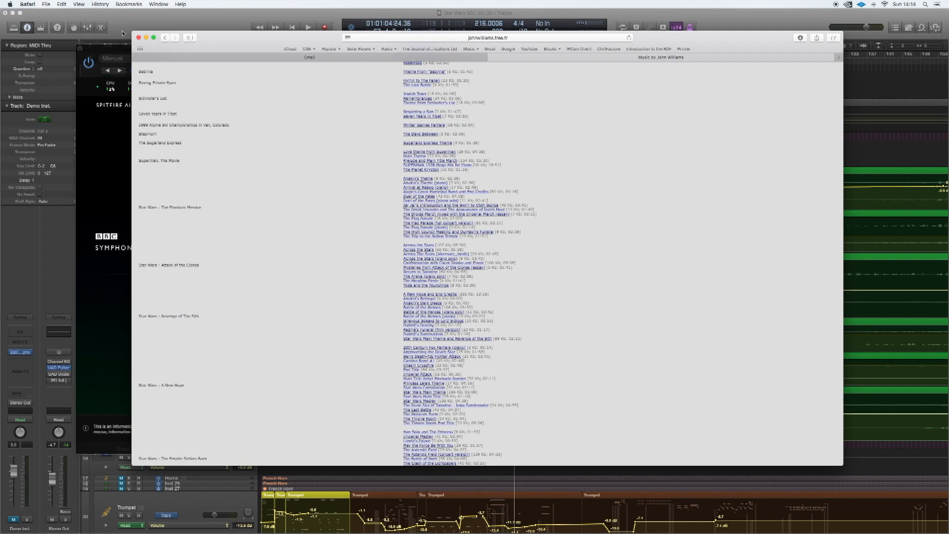
click(138, 37)
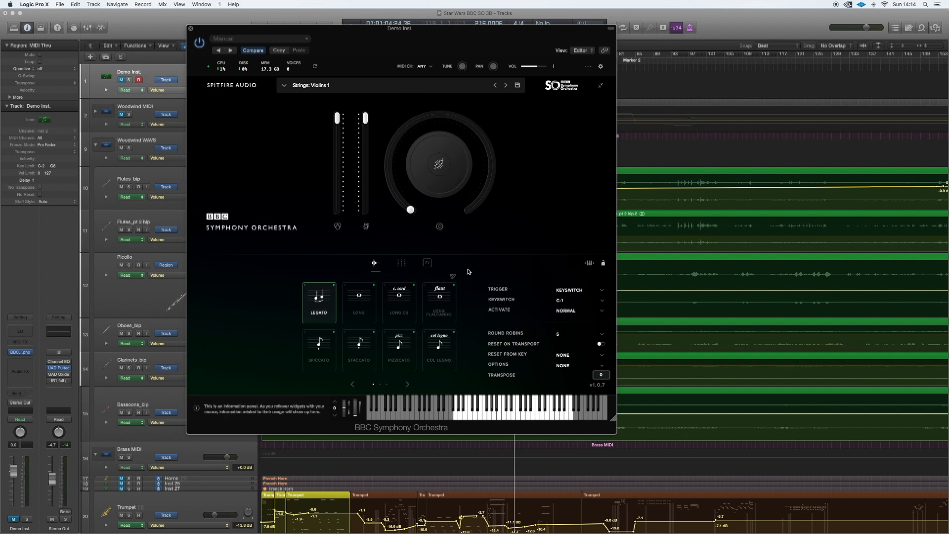
- Review the Audio settings of the BBC Symphony Orchestra plug-in on Demo Inst. and close its window
click(453, 278)
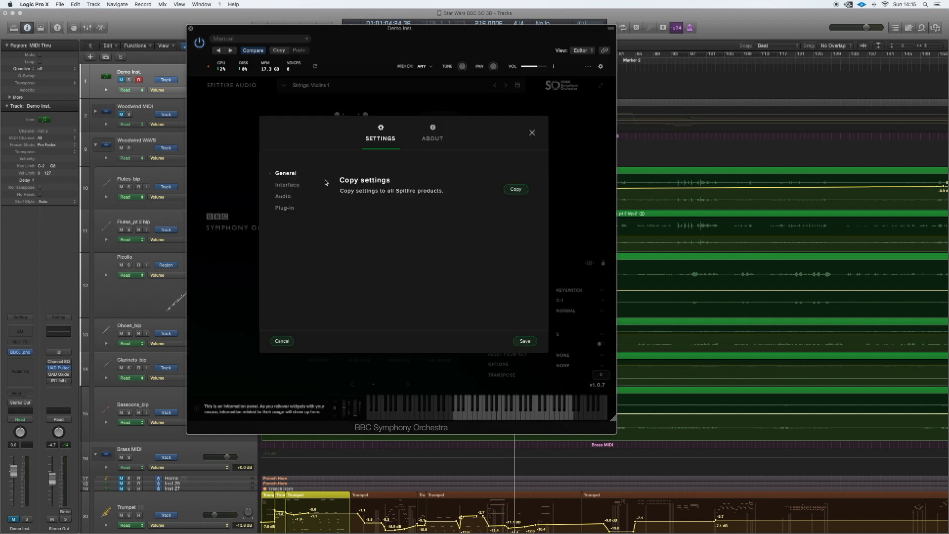
click(283, 195)
scroll(408, 273, down, 3)
scroll(408, 272, down, 5)
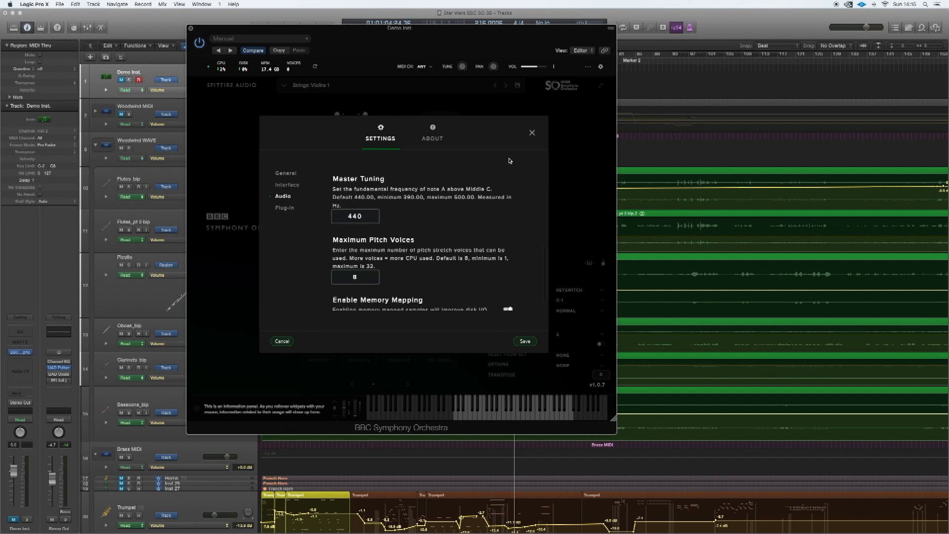
click(191, 28)
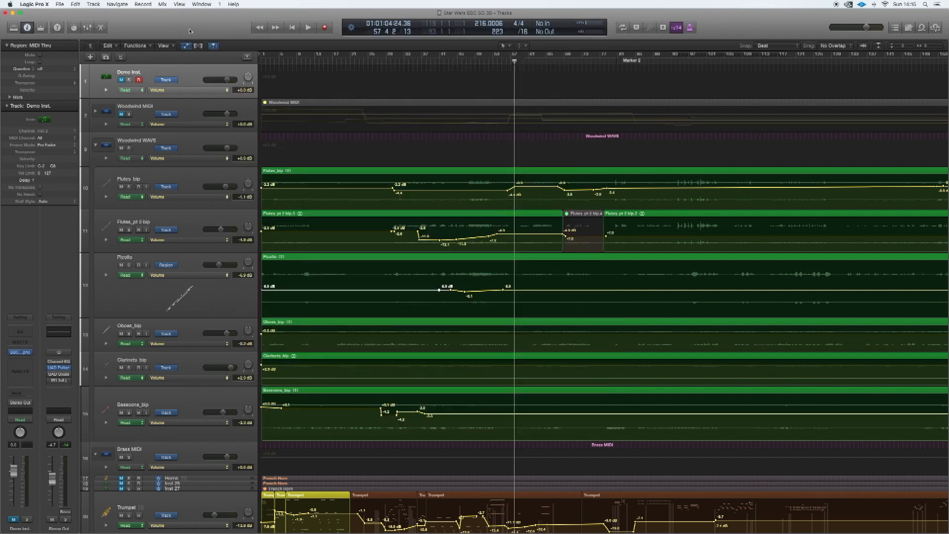
- Look over the arrangement from the woodwind tracks to the string tracks
scroll(482, 163, down, 3)
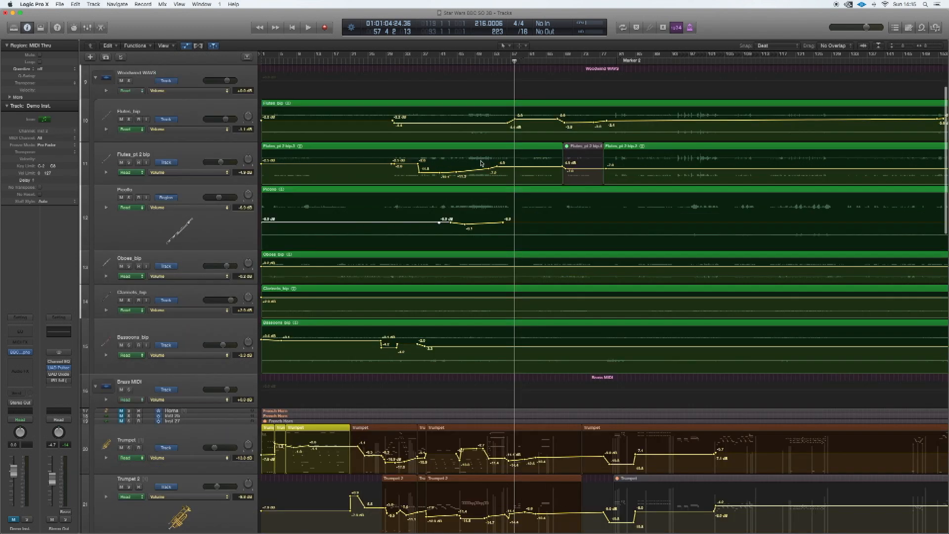
scroll(482, 163, down, 8)
scroll(482, 164, down, 2)
scroll(478, 136, down, 6)
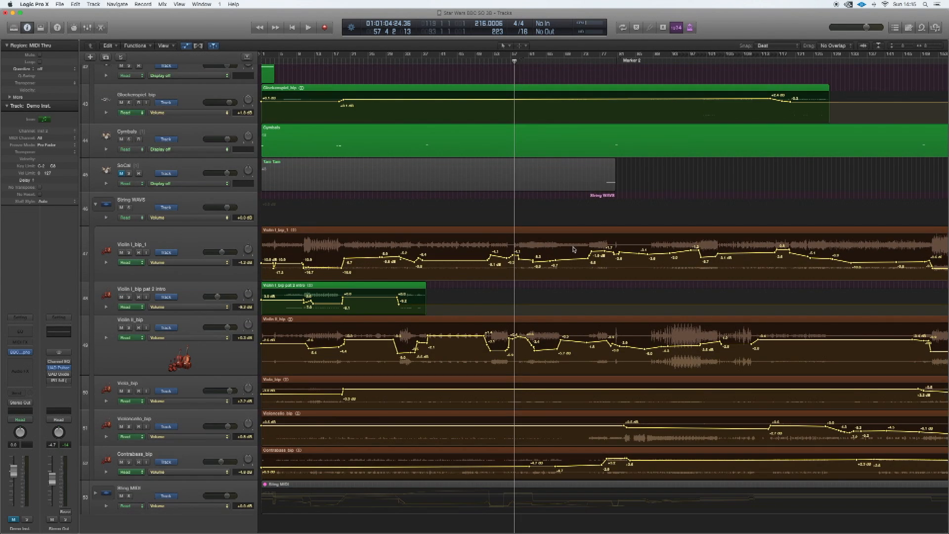
- Open the BBC Symphony Orchestra instrument on the Trumpet track, view its Brass presets and articulations, and close it
scroll(573, 250, up, 10)
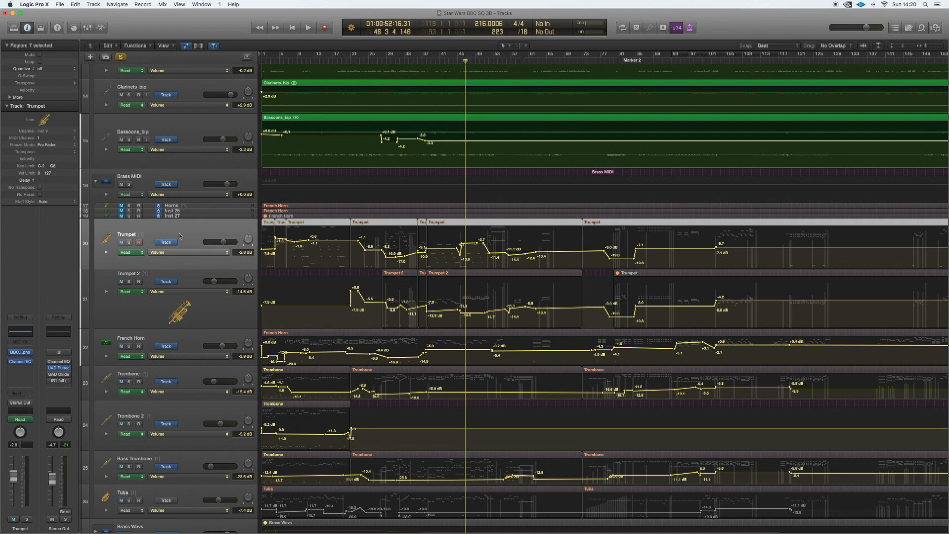
click(130, 255)
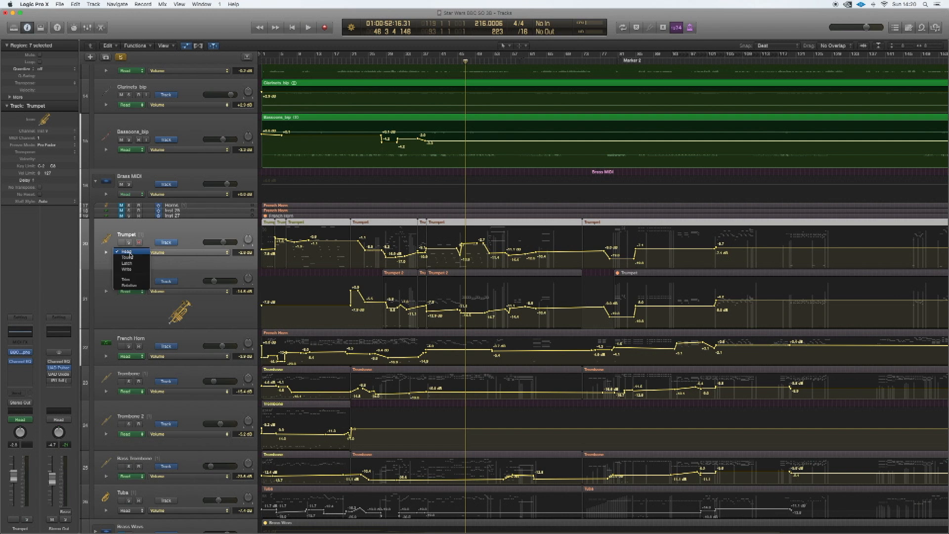
click(24, 355)
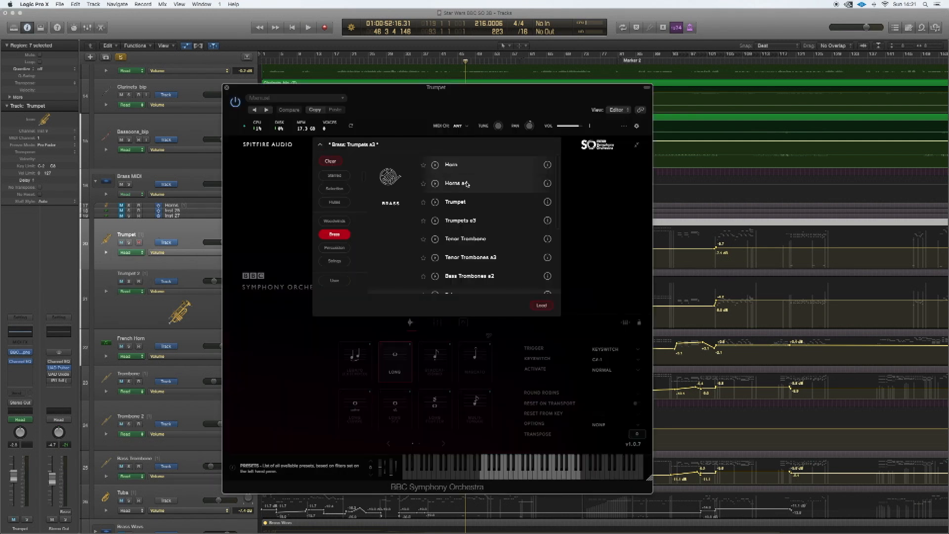
click(586, 261)
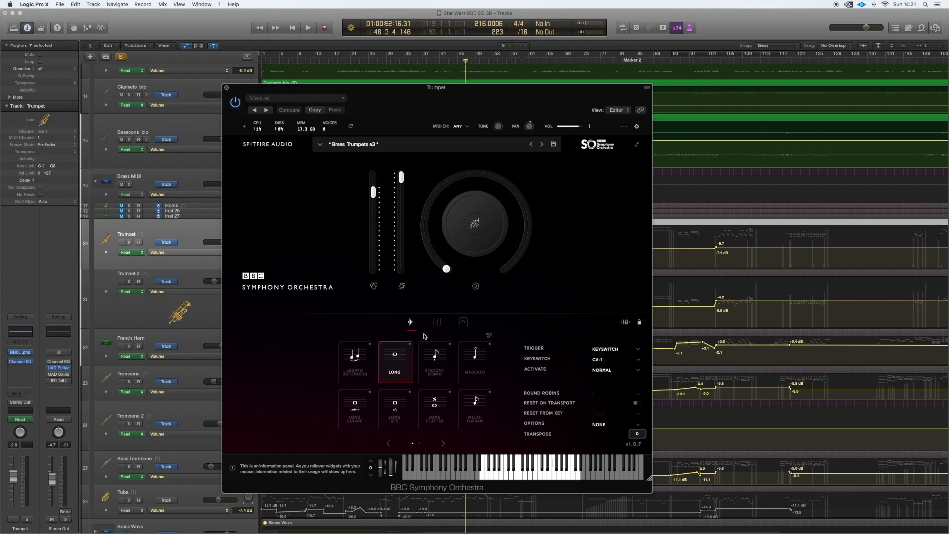
key(super+w)
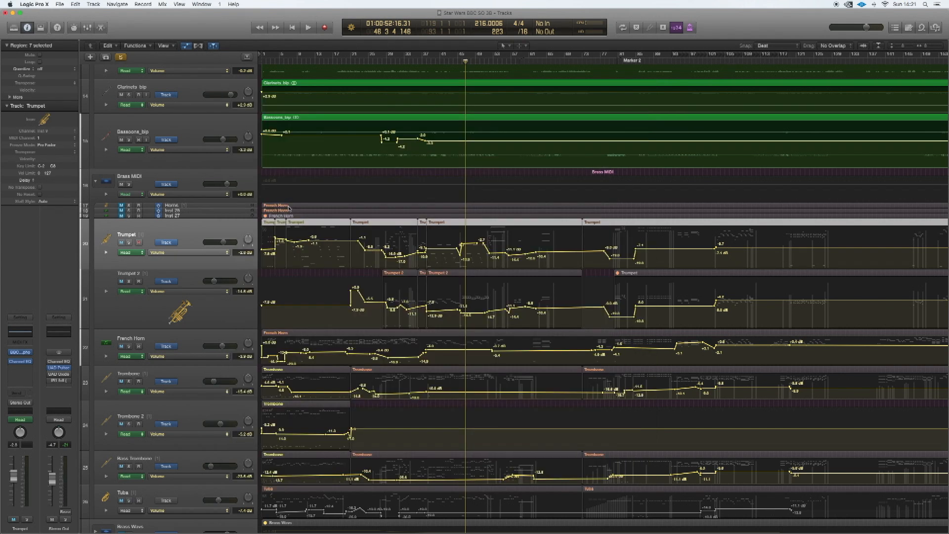
- Examine the track layout section by section, from the woodwinds through brass and percussion to the String WAVE tracks
scroll(287, 207, up, 8)
scroll(288, 207, down, 1)
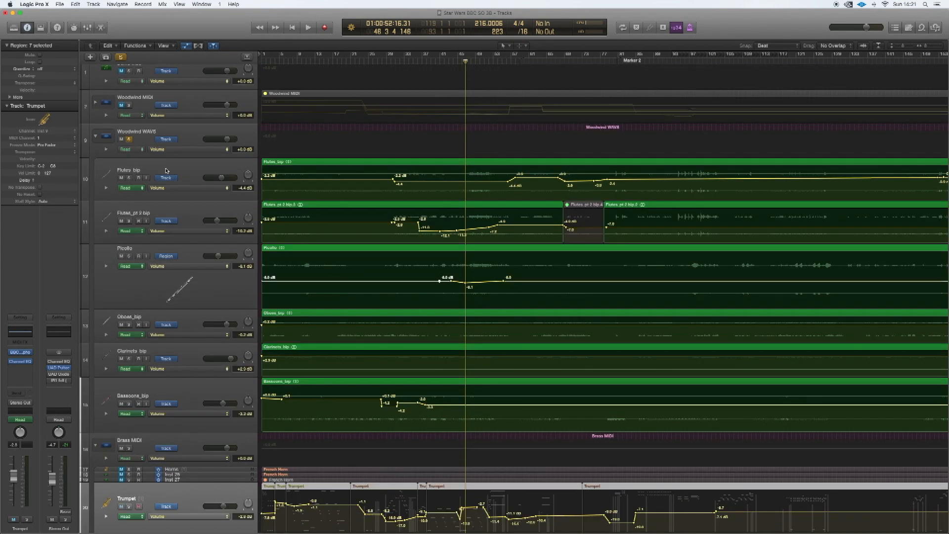
scroll(167, 183, down, 1)
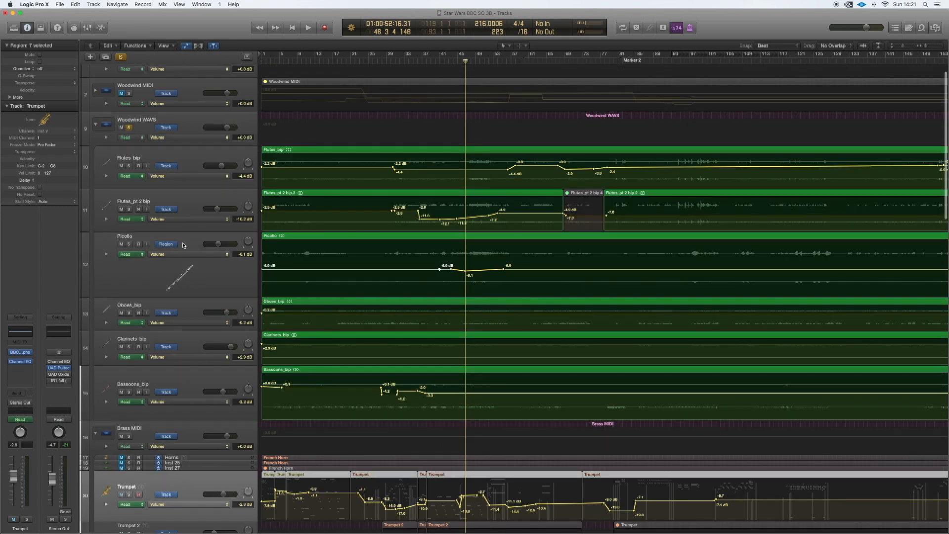
scroll(182, 249, down, 6)
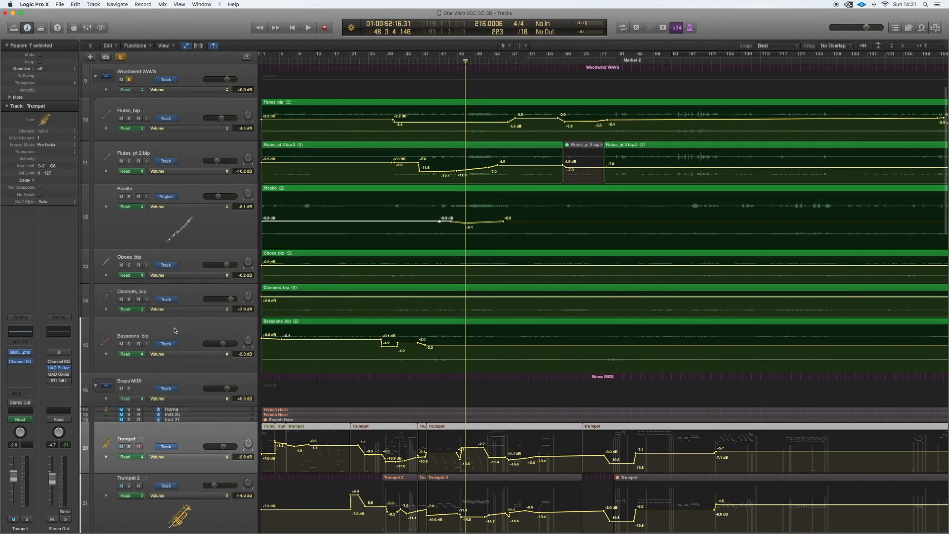
scroll(174, 331, down, 6)
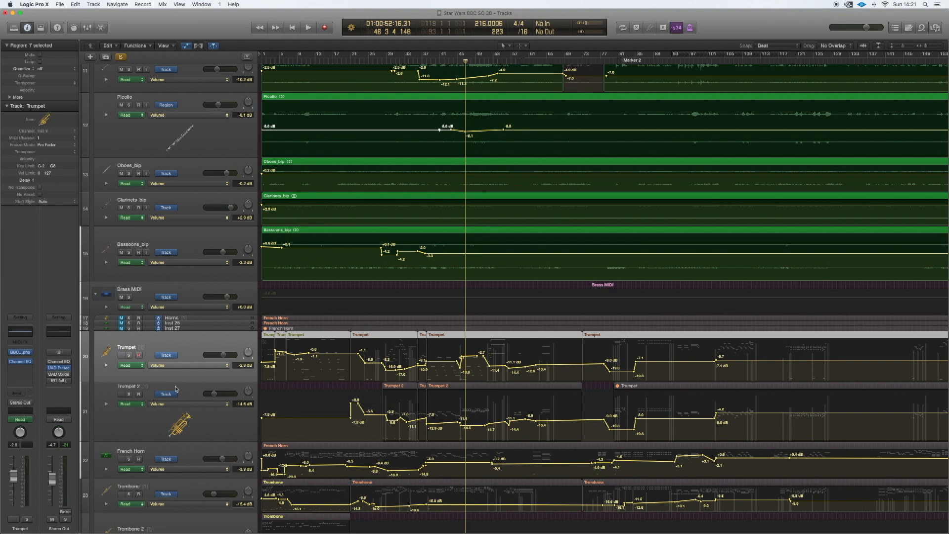
scroll(176, 389, down, 3)
scroll(173, 410, down, 4)
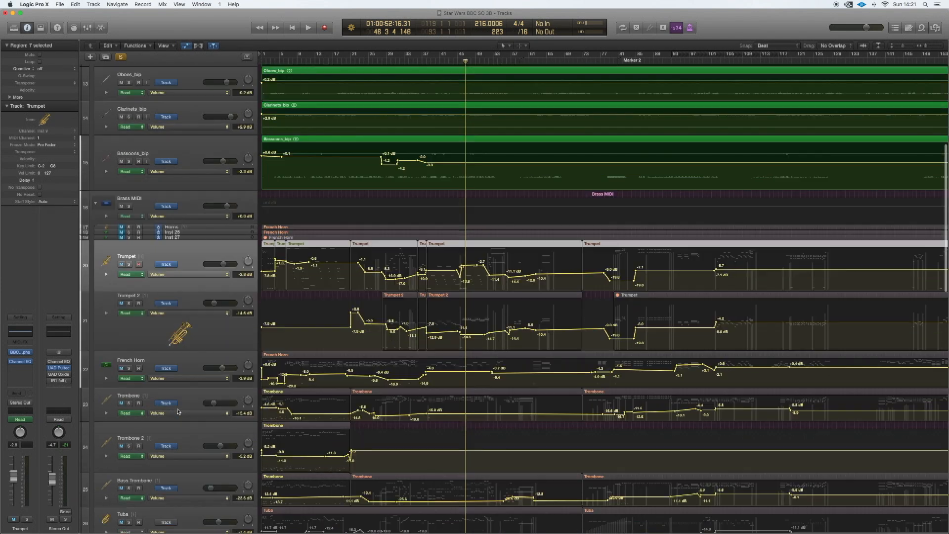
scroll(168, 423, down, 8)
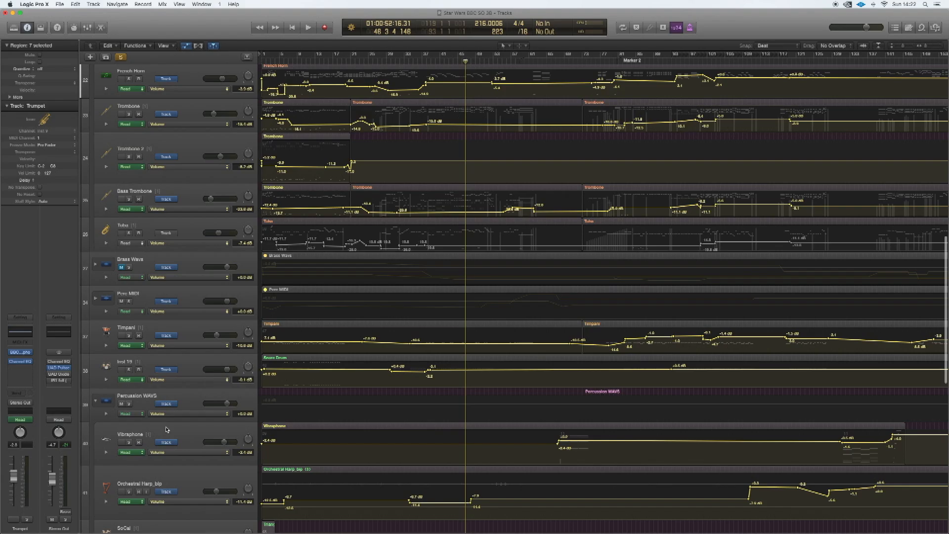
scroll(157, 362, down, 10)
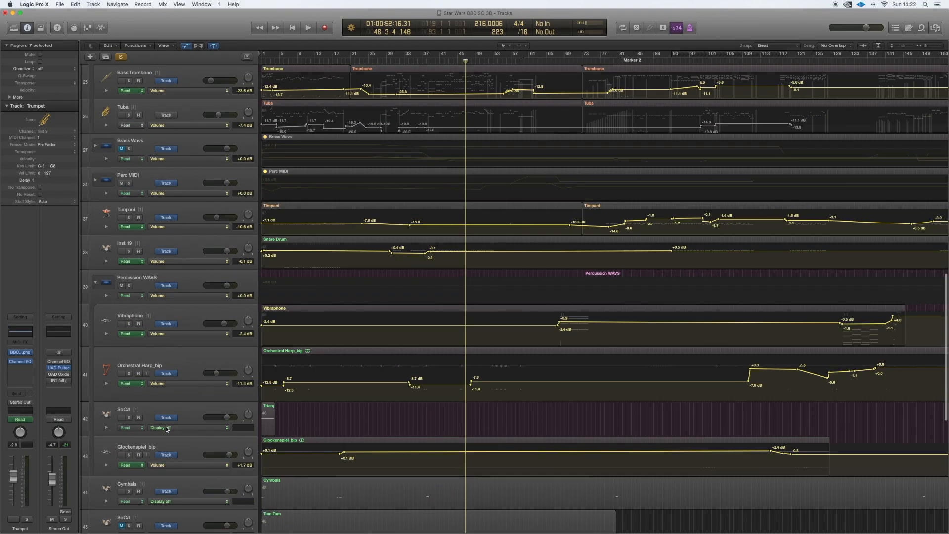
scroll(168, 356, down, 2)
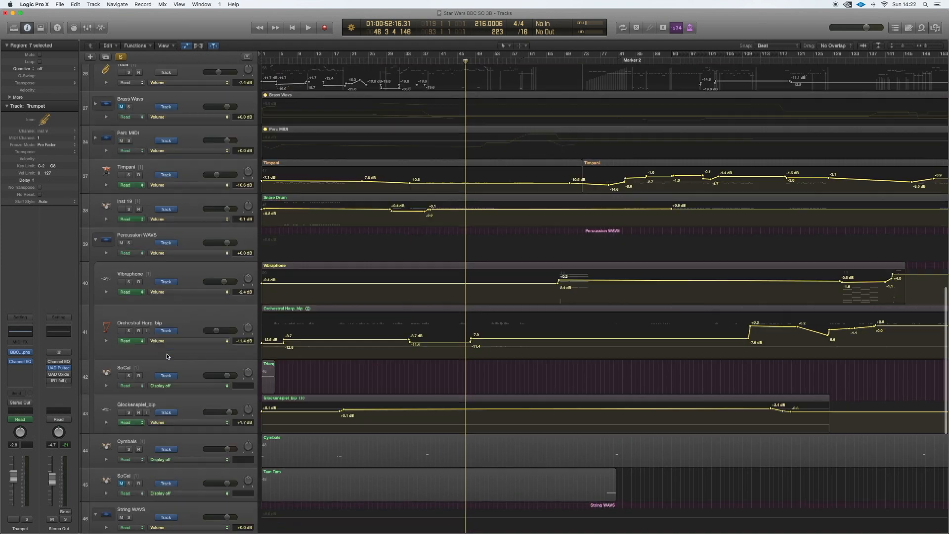
scroll(182, 395, down, 4)
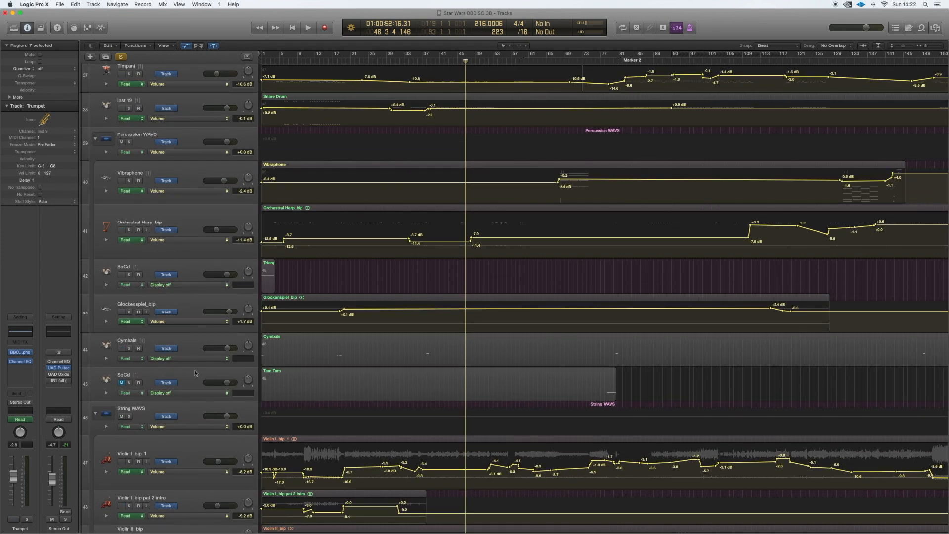
scroll(195, 373, down, 5)
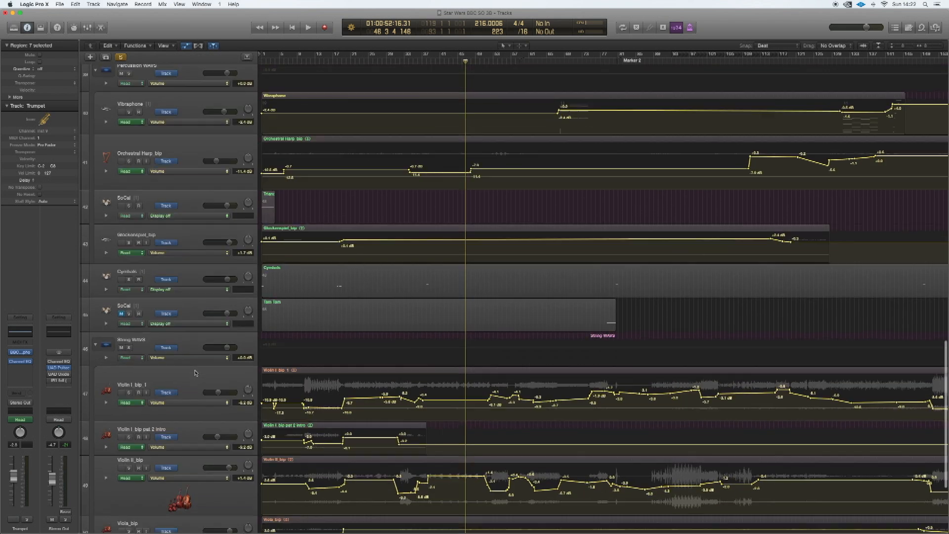
scroll(196, 373, down, 3)
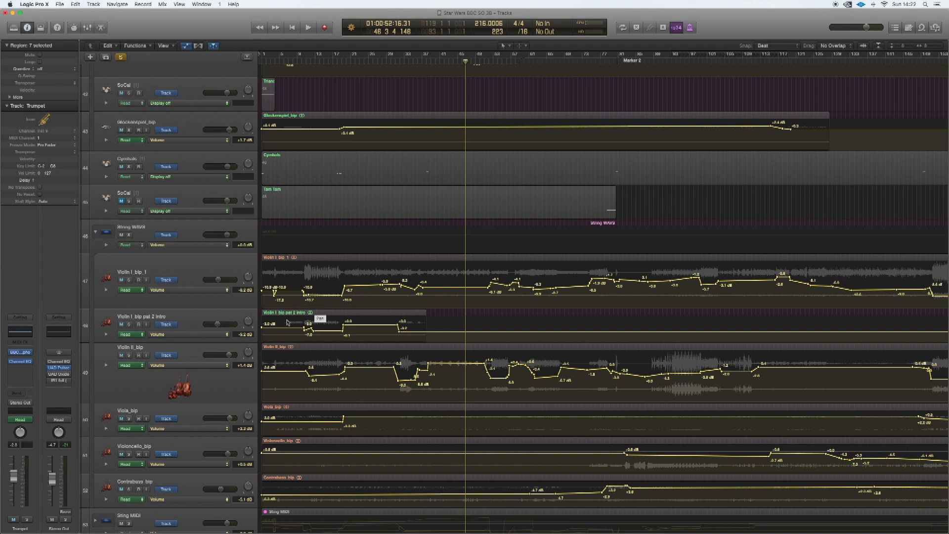
scroll(231, 319, down, 1)
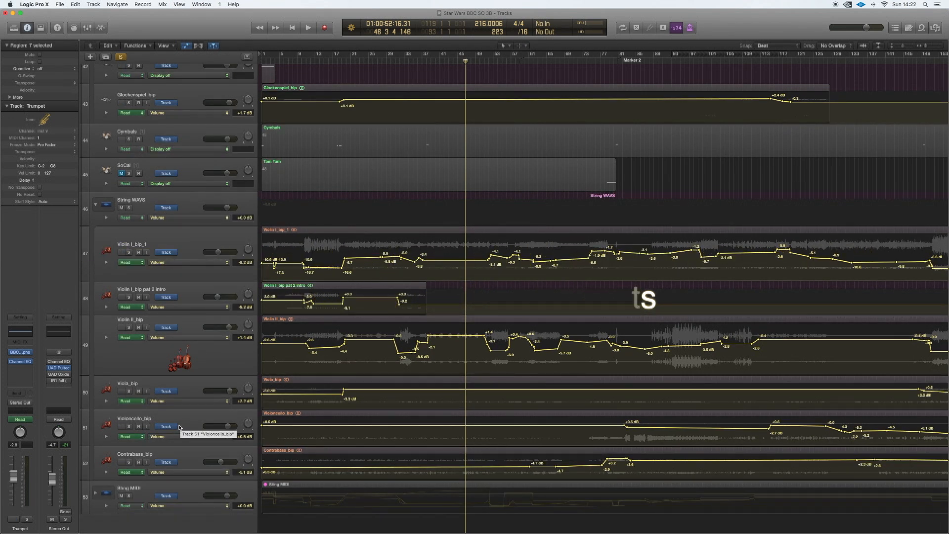
- Open the BBC Symphony Orchestra instrument on the French Horn track and audition a note with the Long Cuivre technique
scroll(389, 370, up, 2)
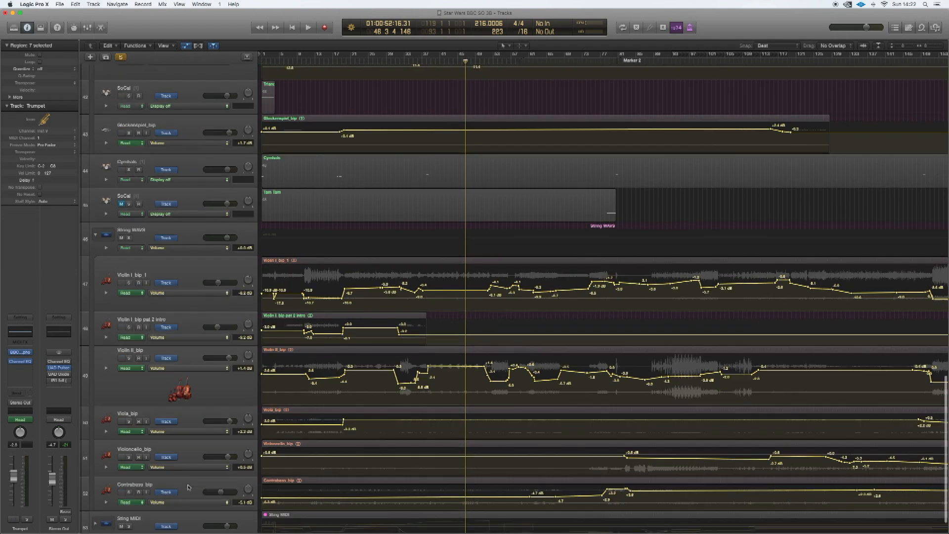
scroll(394, 342, up, 15)
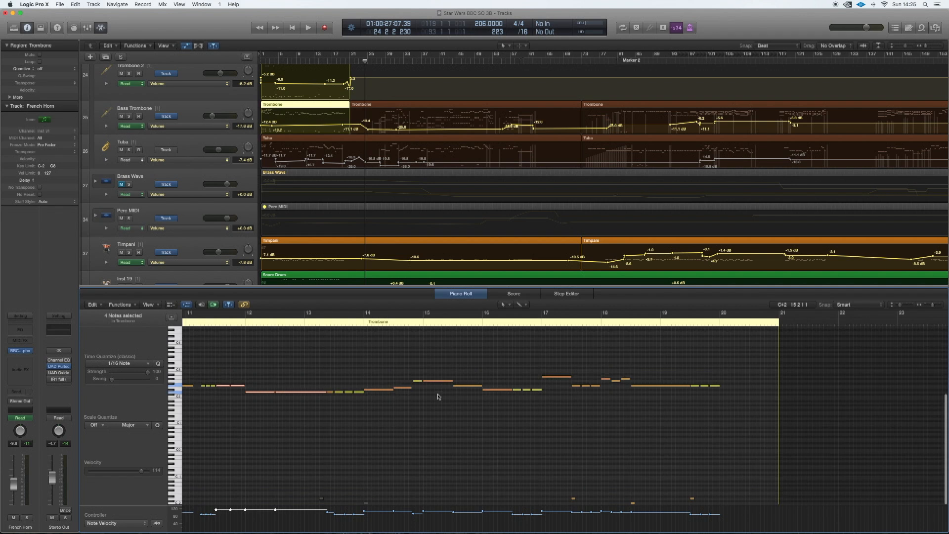
scroll(438, 396, up, 1)
scroll(386, 166, up, 3)
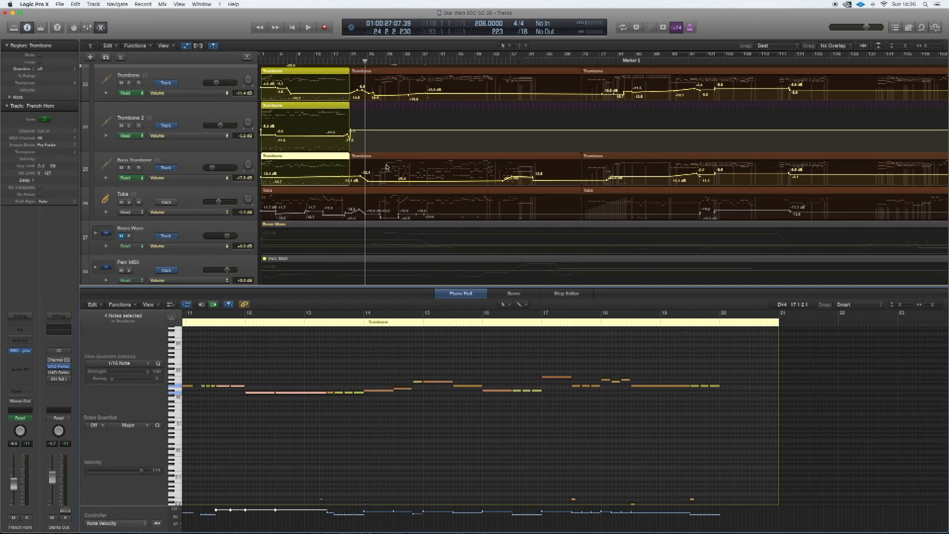
scroll(386, 167, up, 4)
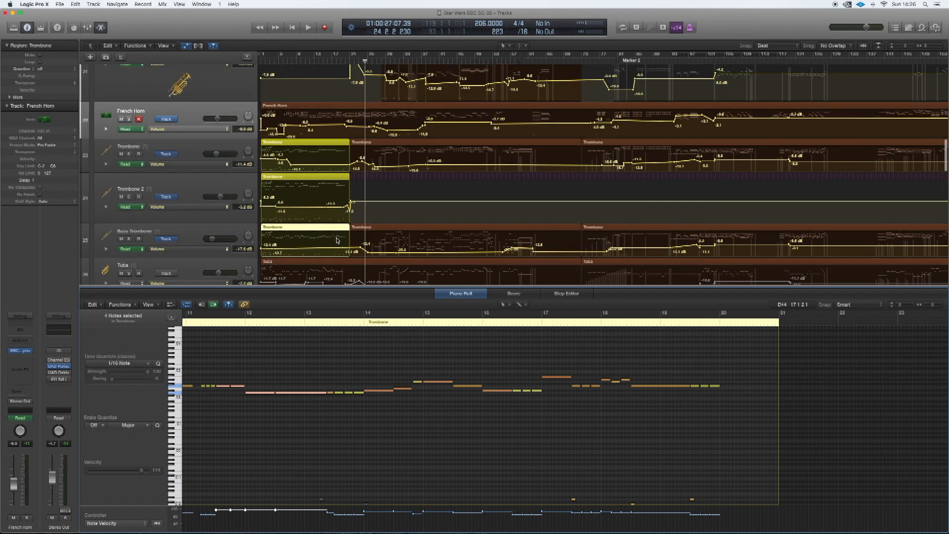
click(172, 120)
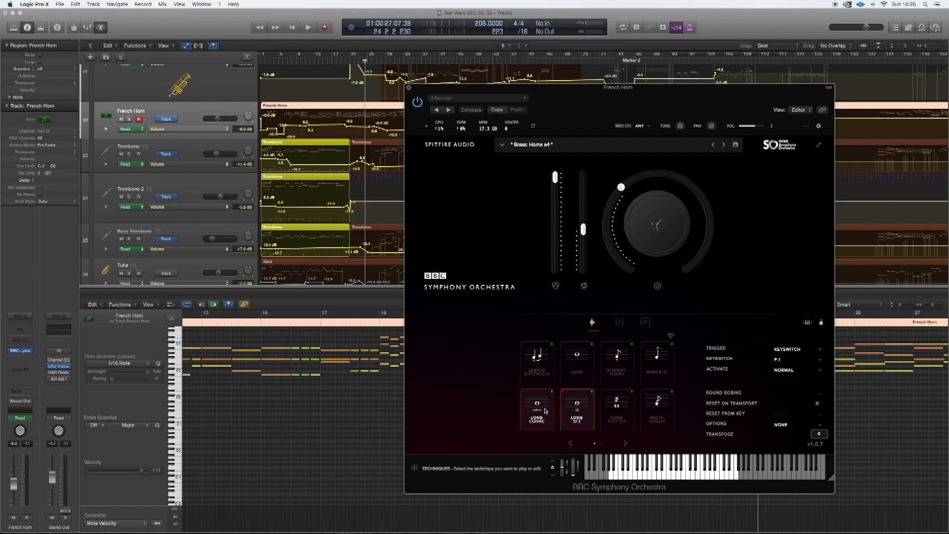
click(545, 410)
click(681, 473)
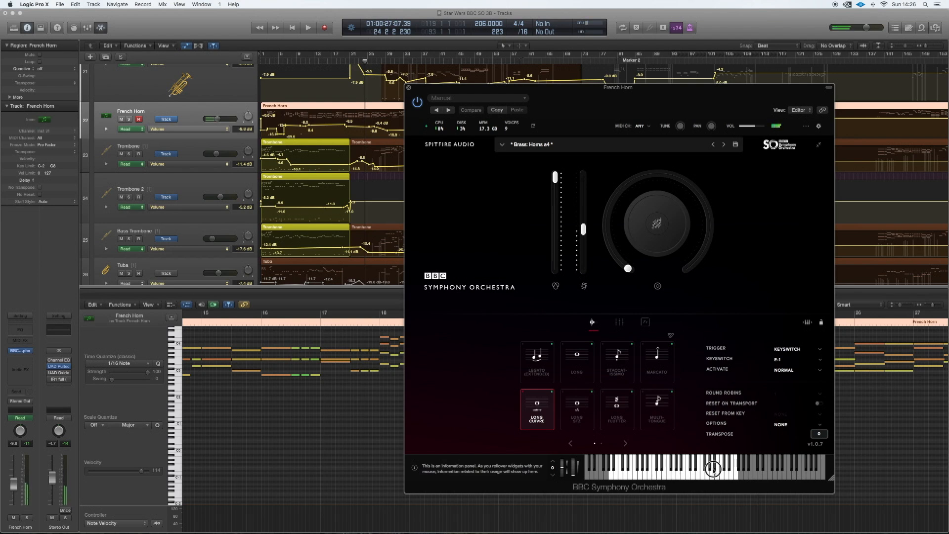
- Switch the horns to Long Sfz, play some notes, and sweep Dynamics up to 98% and partway back down
click(588, 416)
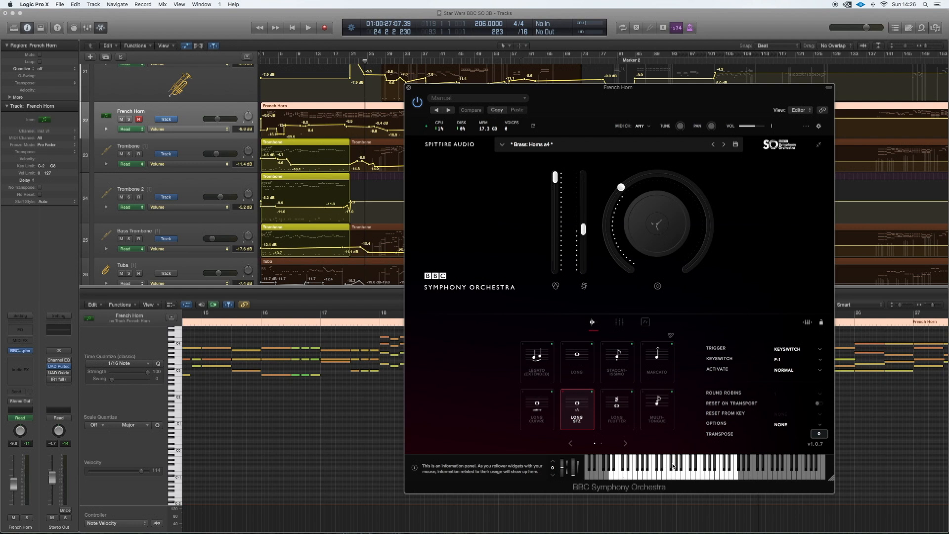
click(713, 472)
click(708, 473)
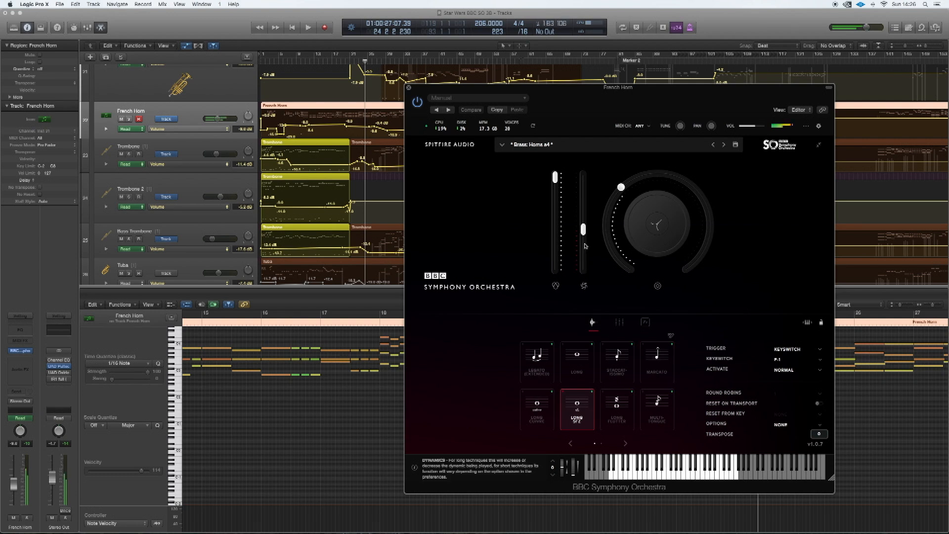
drag(583, 229, 583, 177)
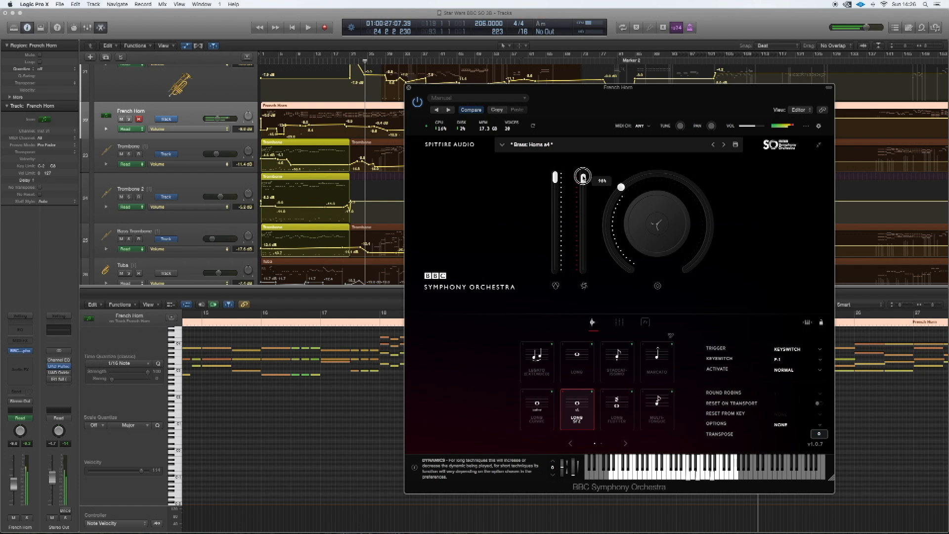
drag(583, 177, 582, 205)
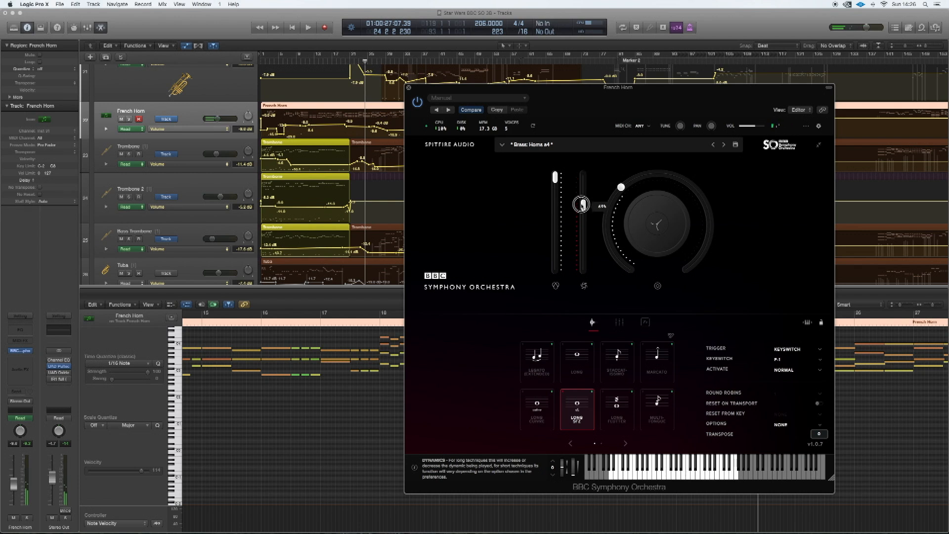
- Audition the Legato (Extended) and Marcato horn techniques, and close the French Horn instrument window
click(543, 368)
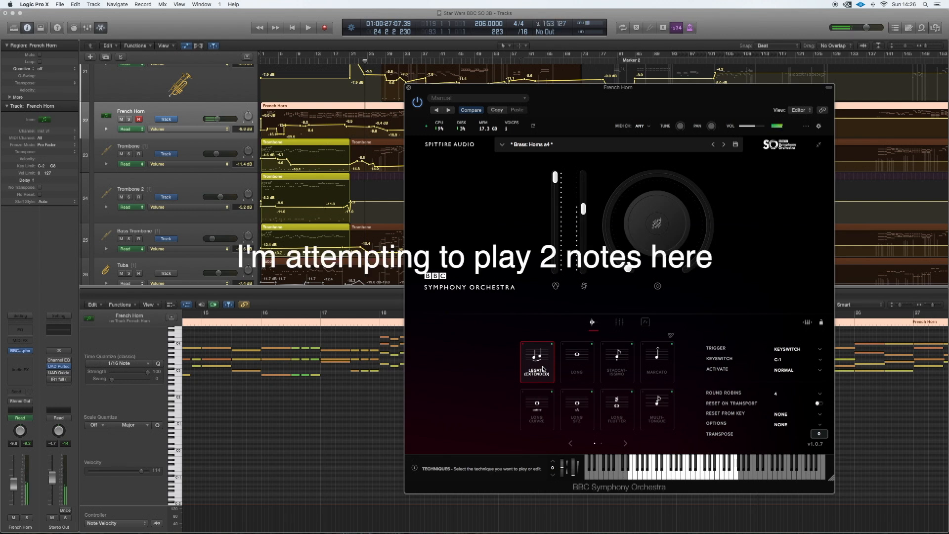
click(651, 364)
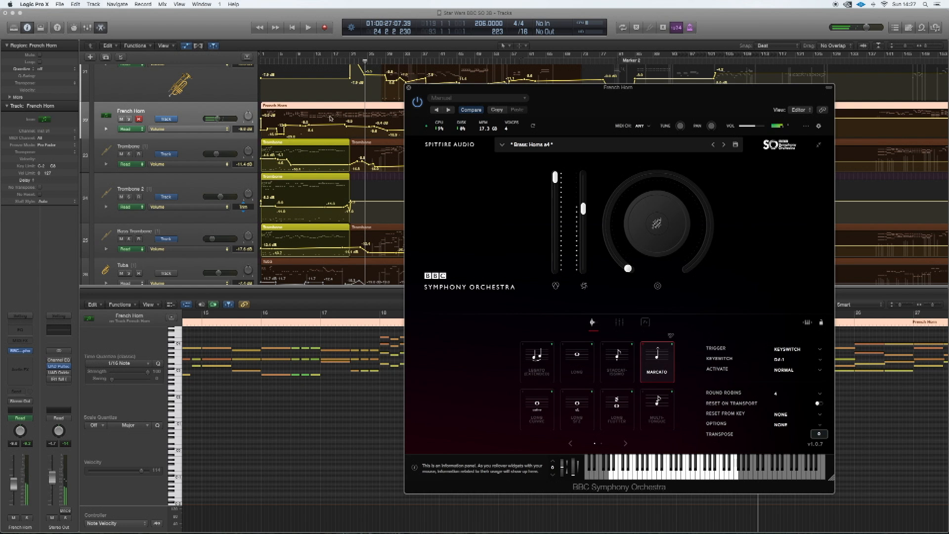
click(408, 89)
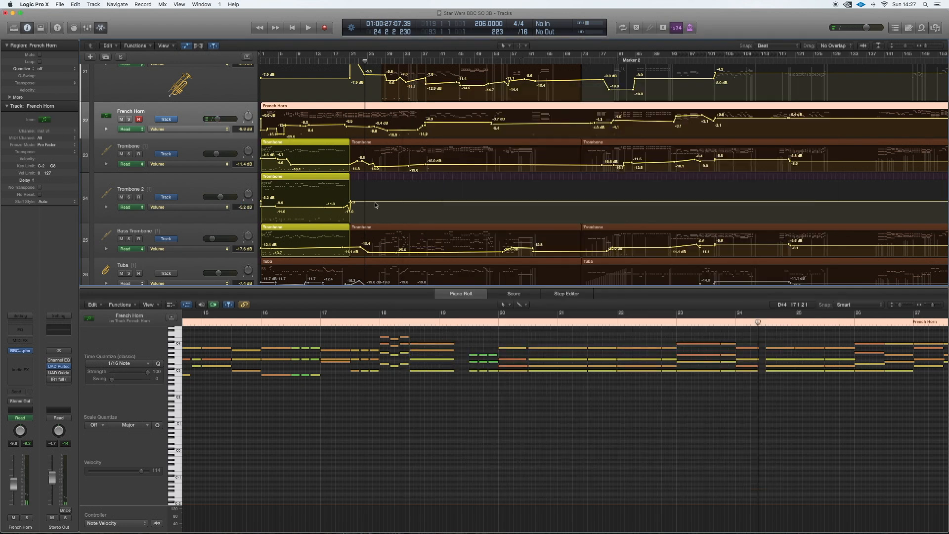
- Solo the Flutes_bip track in the woodwind section and play it from about bar 99
scroll(375, 205, up, 15)
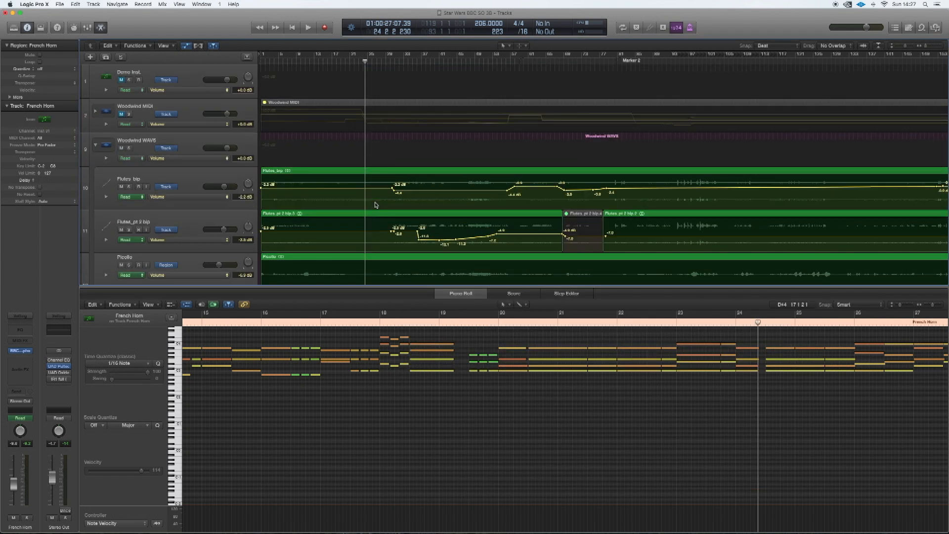
scroll(376, 205, down, 3)
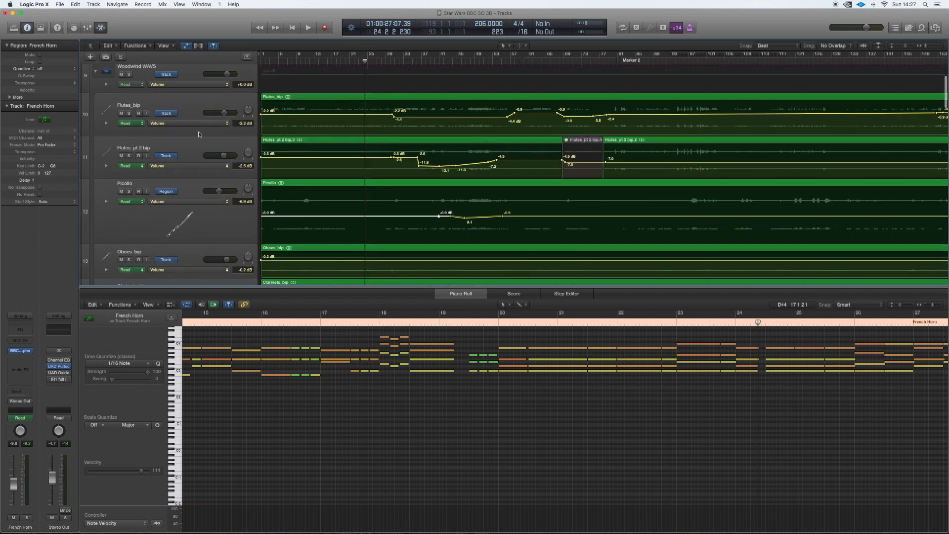
click(129, 113)
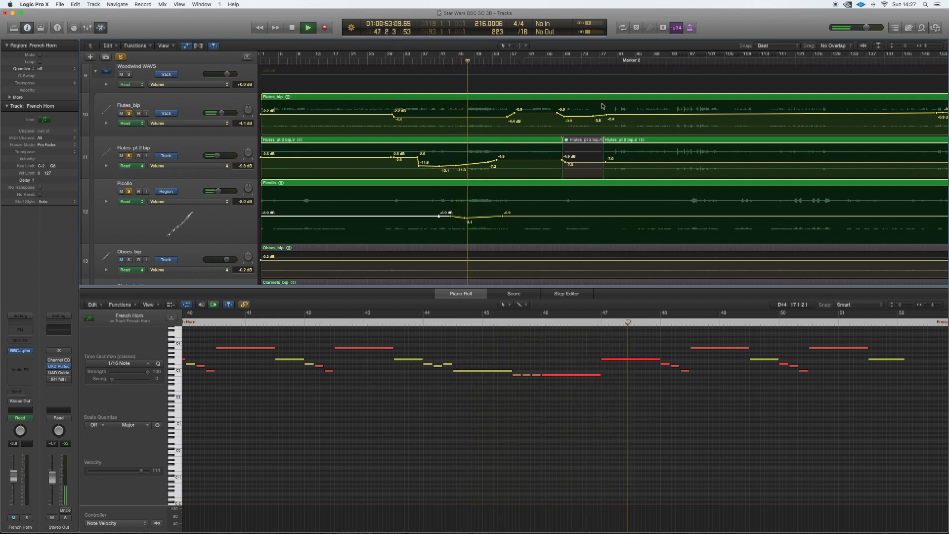
click(697, 62)
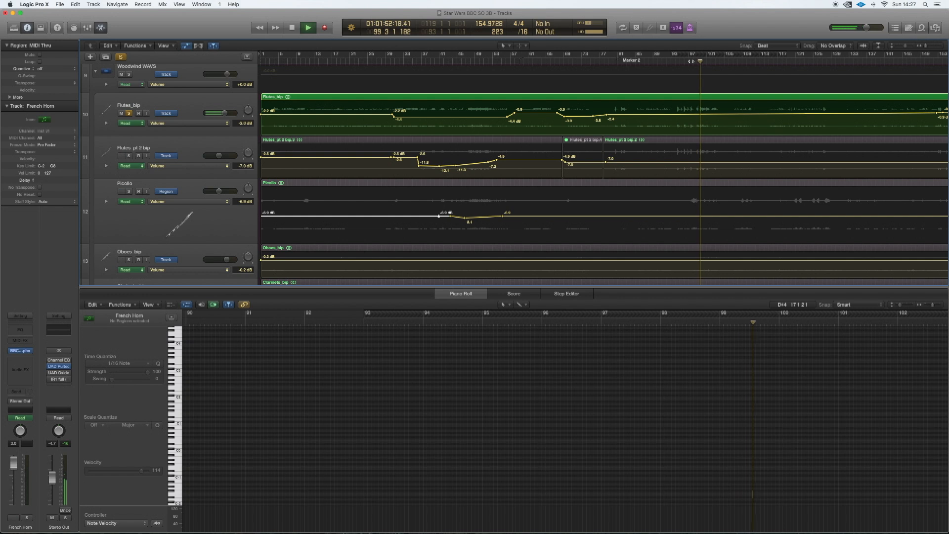
- Add the Flutes_pt 2 bip and Picollo tracks to the solo, listen to them together, and stop playback
click(129, 156)
scroll(131, 192, up, 2)
click(130, 204)
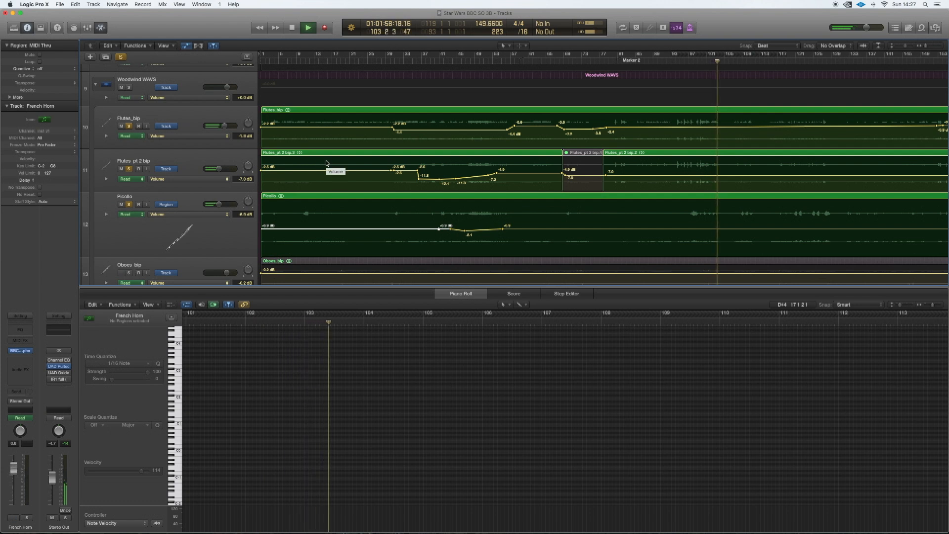
key(space)
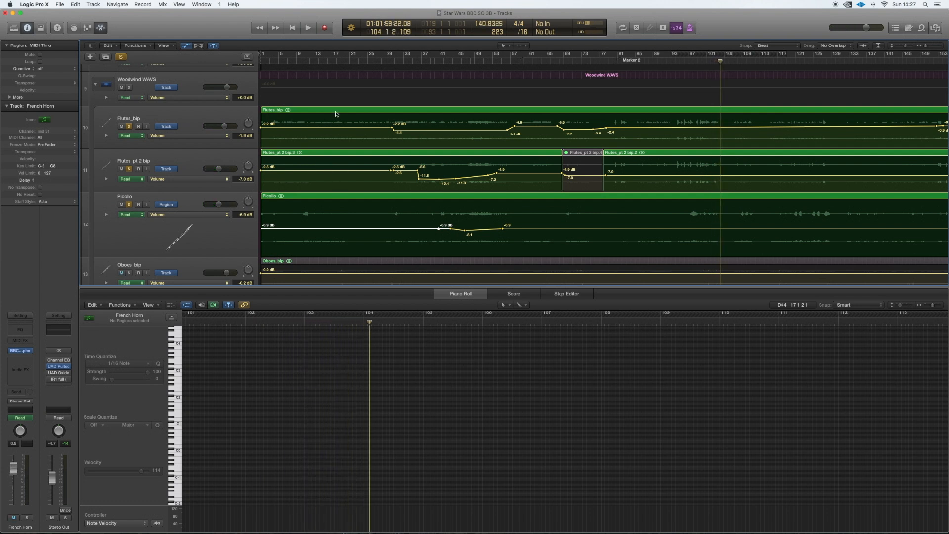
- Audition the soloed flutes and piccolo from about bar 50 and again from about bar 11
click(478, 58)
key(space)
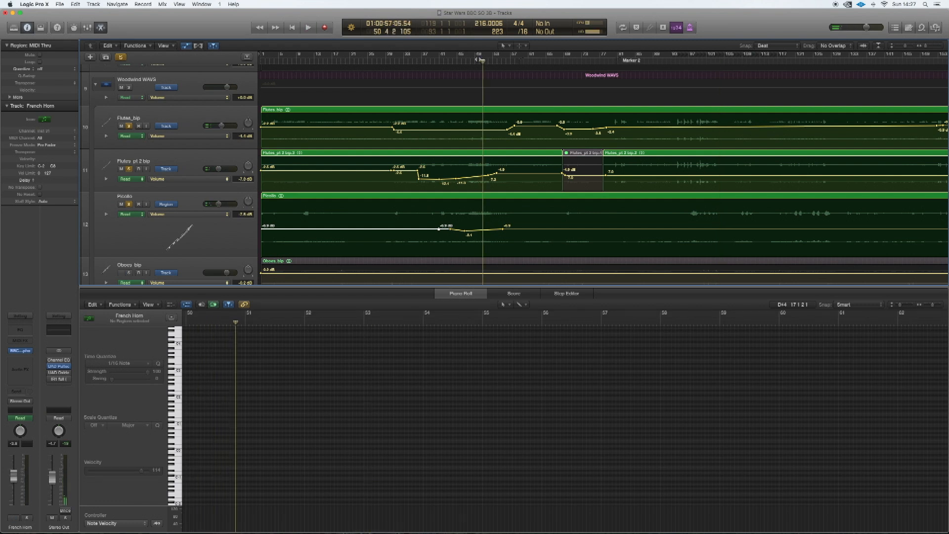
click(308, 59)
key(space)
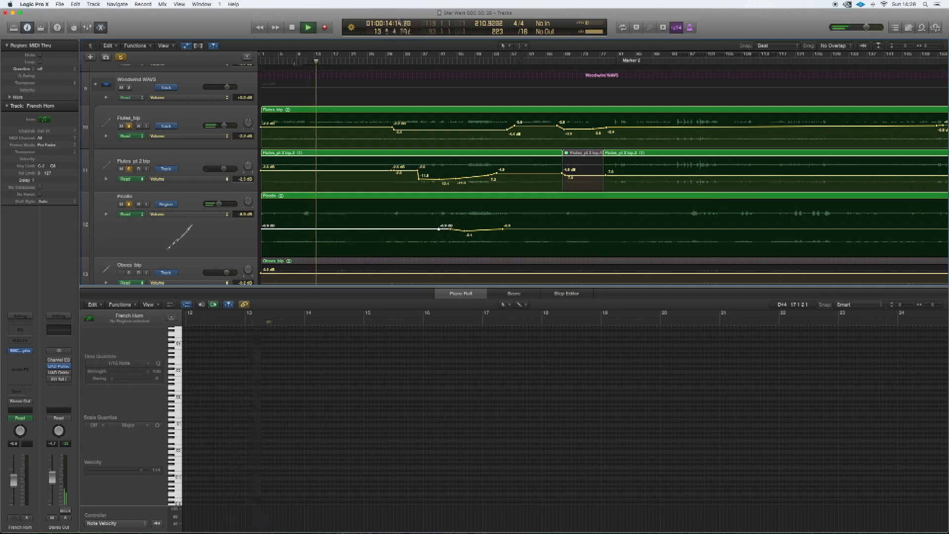
- Replay the soloed flutes and piccolo from bar 6 and about bar 3, stop playback, and select the Flutes_bip region
click(283, 62)
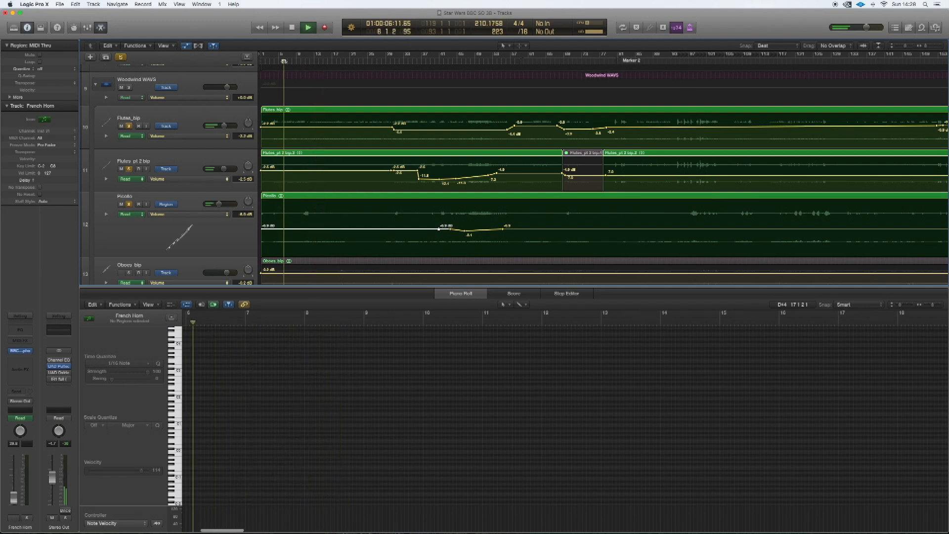
scroll(269, 63, right, 1)
click(271, 61)
scroll(272, 62, down, 1)
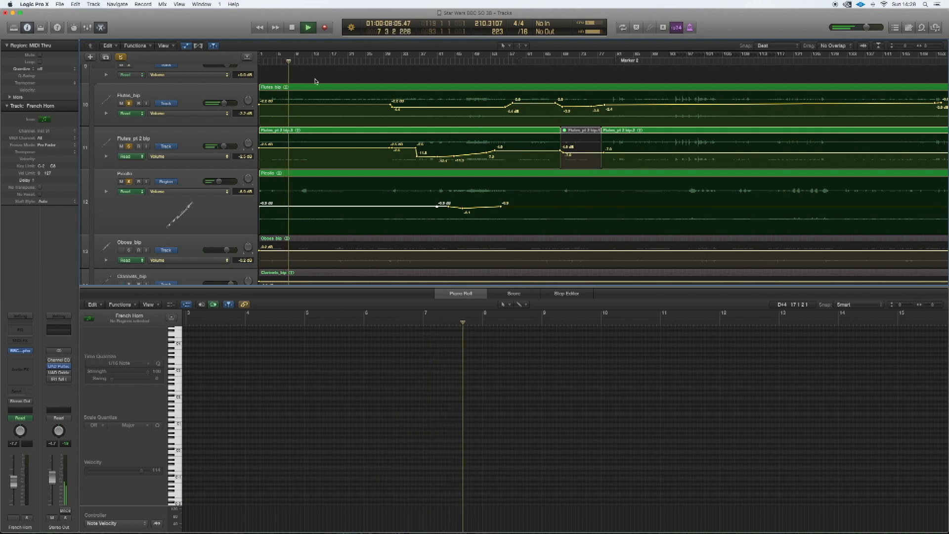
key(space)
click(319, 99)
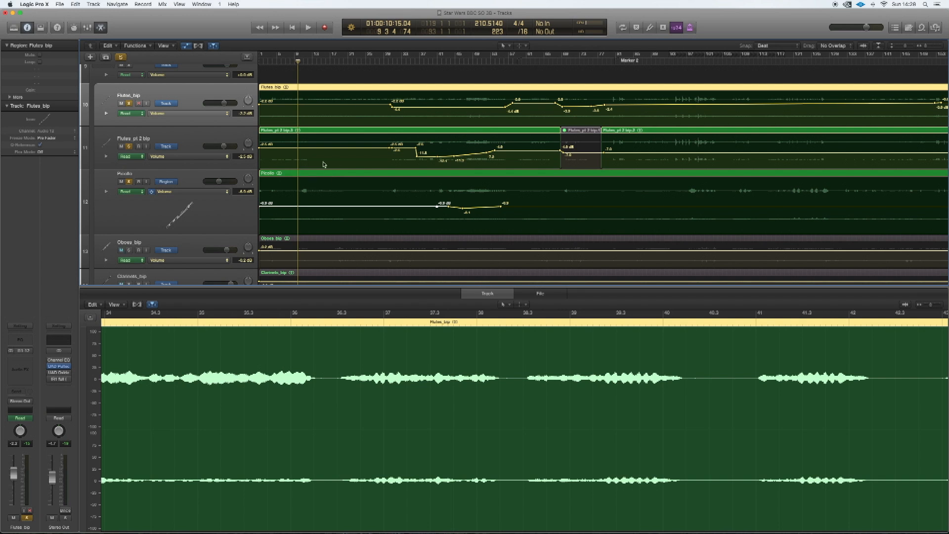
- Solo the Oboes_bip track and listen to it around bar 11, from about bar 20, and from about bar 28
scroll(191, 202, down, 10)
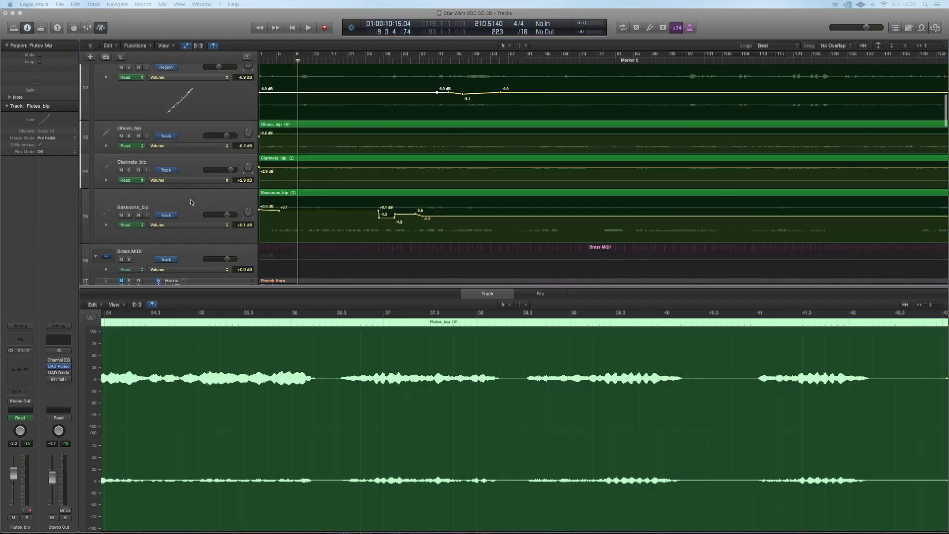
scroll(191, 202, up, 5)
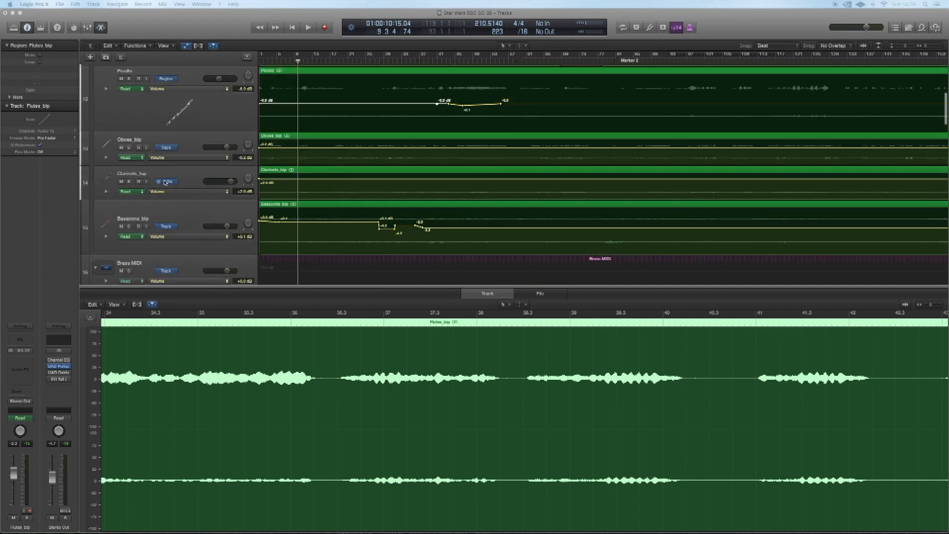
click(129, 148)
key(space)
scroll(356, 91, up, 1)
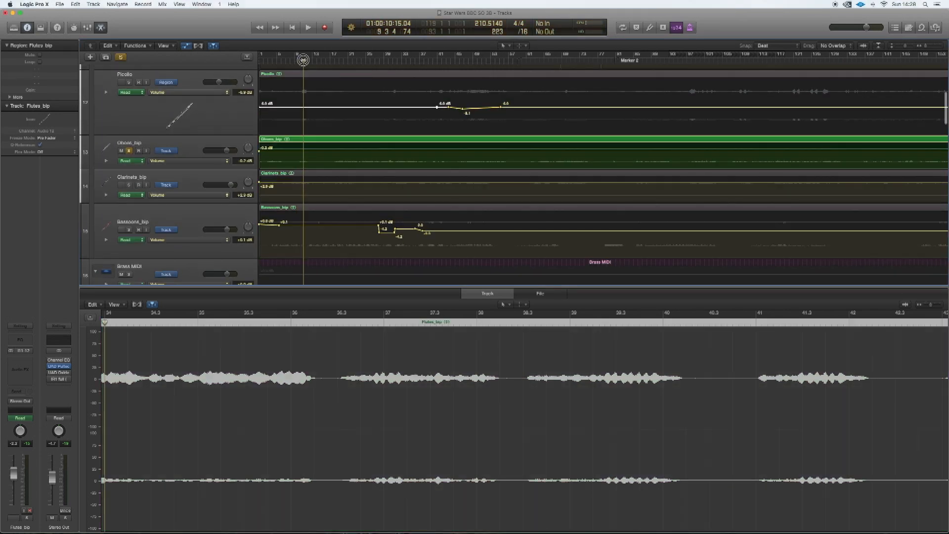
click(344, 58)
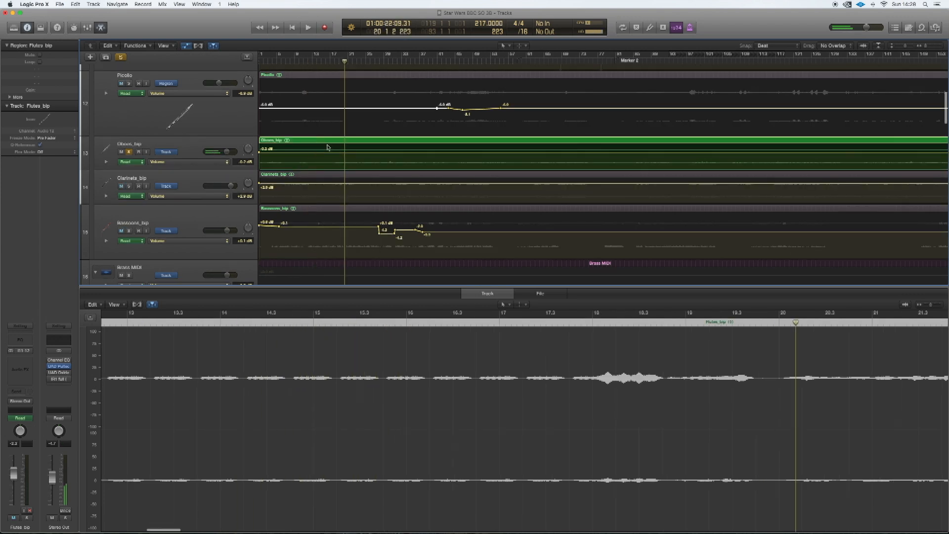
scroll(298, 176, right, 1)
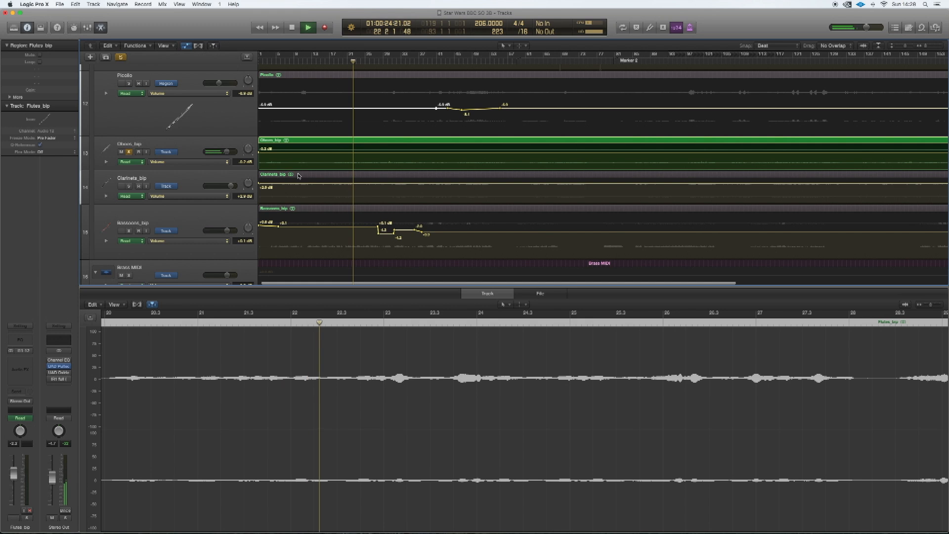
click(382, 59)
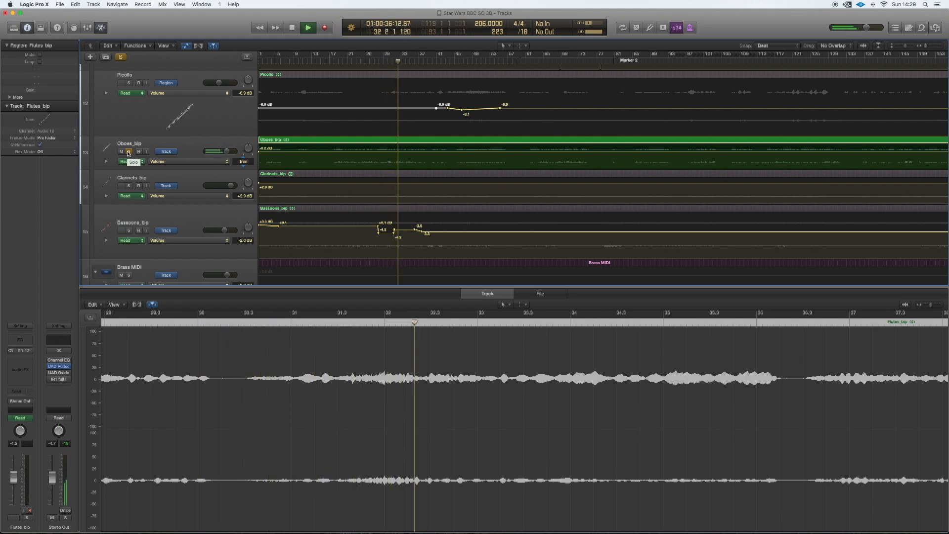
- Unsolo Oboes_bip, audition the Clarinets_bip and Bassoons_bip tracks in solo, and stop playback
click(128, 153)
click(129, 186)
key(space)
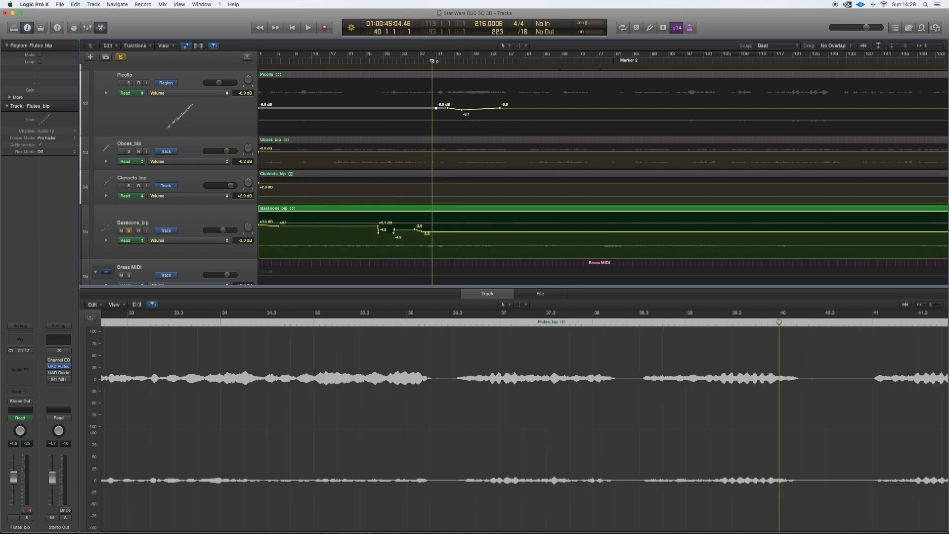
key(space)
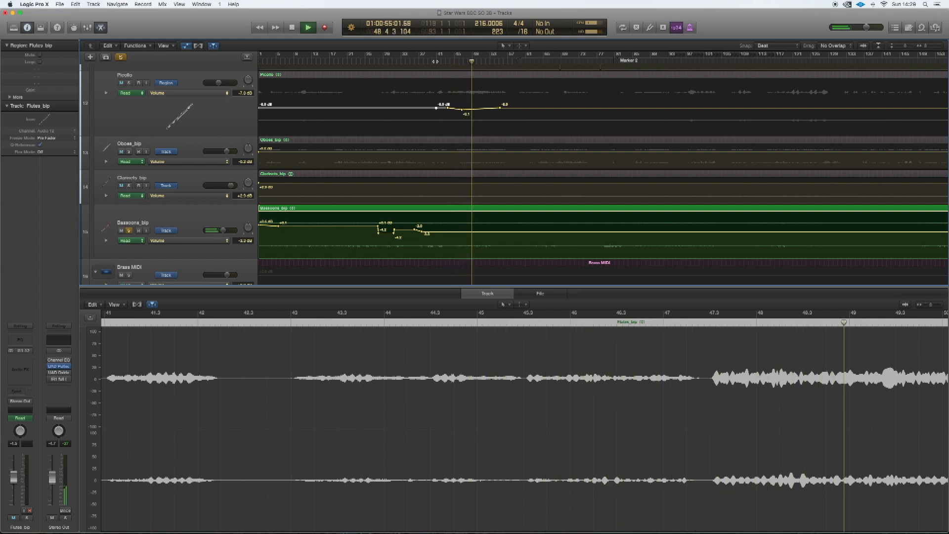
key(space)
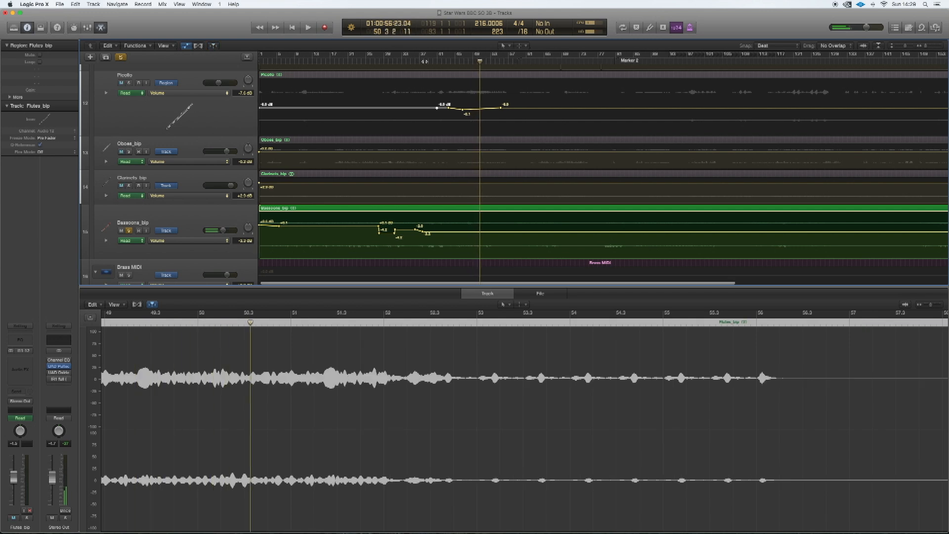
scroll(205, 77, down, 10)
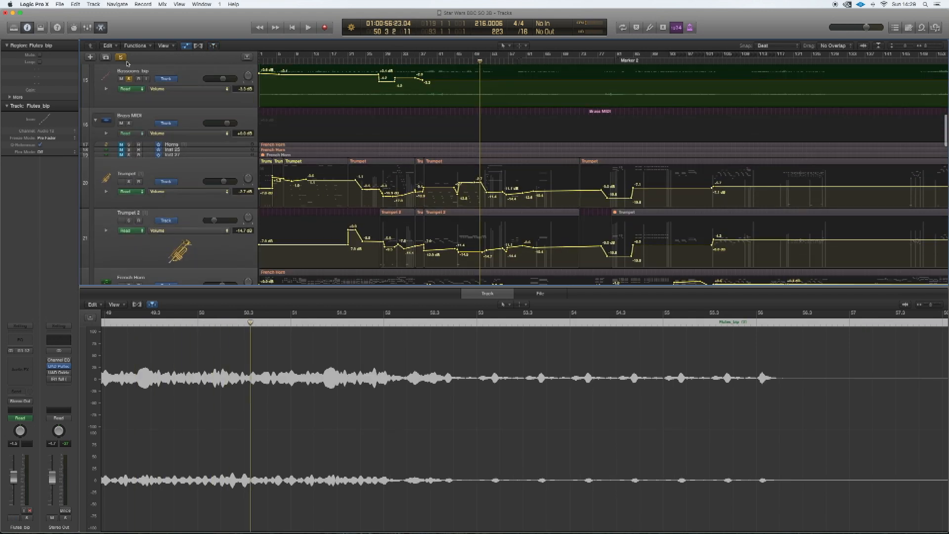
- Audition the soloed Trumpet track up to about bar 19
scroll(297, 126, down, 5)
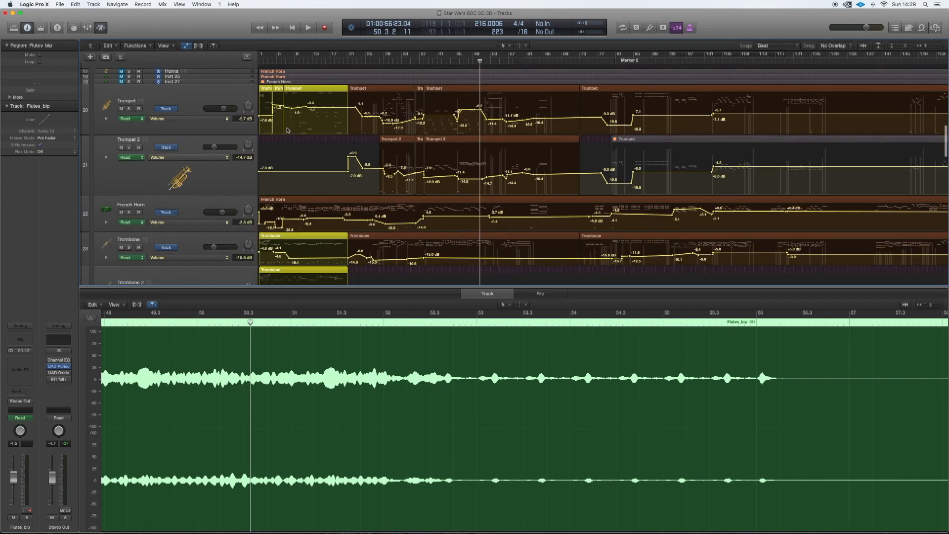
scroll(287, 131, up, 2)
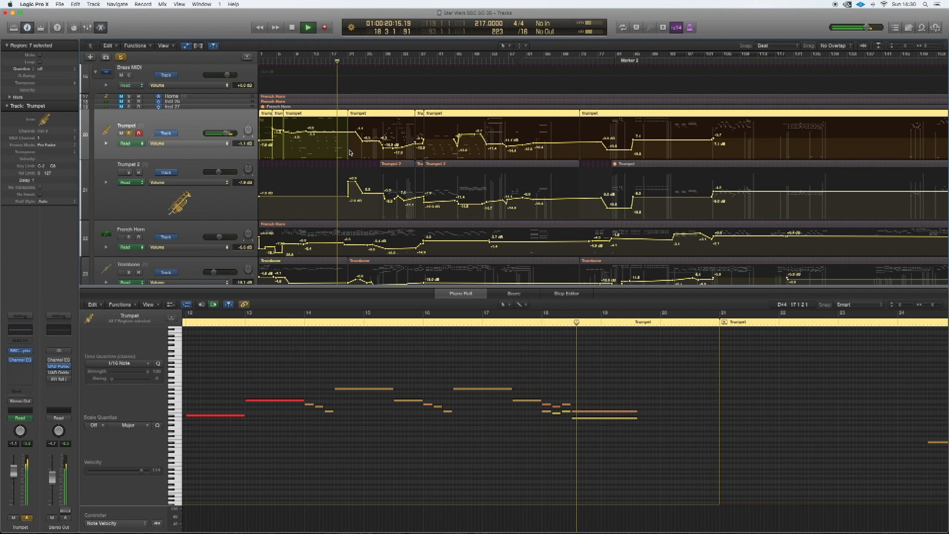
key(space)
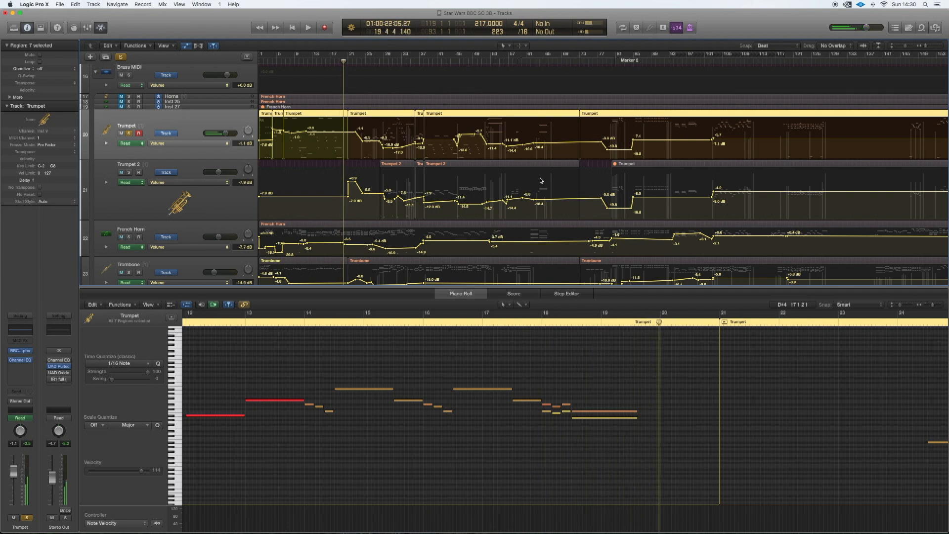
- Solo Trumpet 2 in place of Trumpet, select its region around bars 38 to 72, and listen to it around bar 49
click(129, 173)
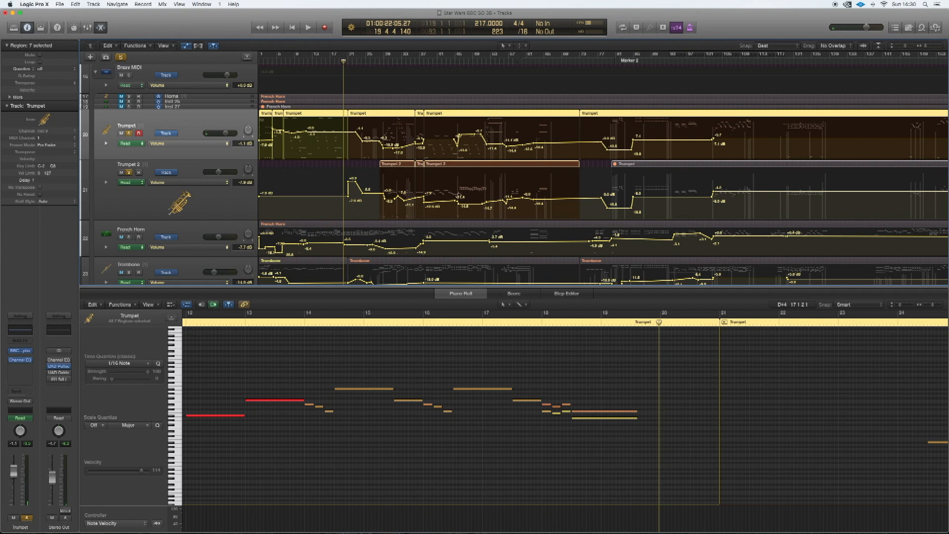
click(547, 189)
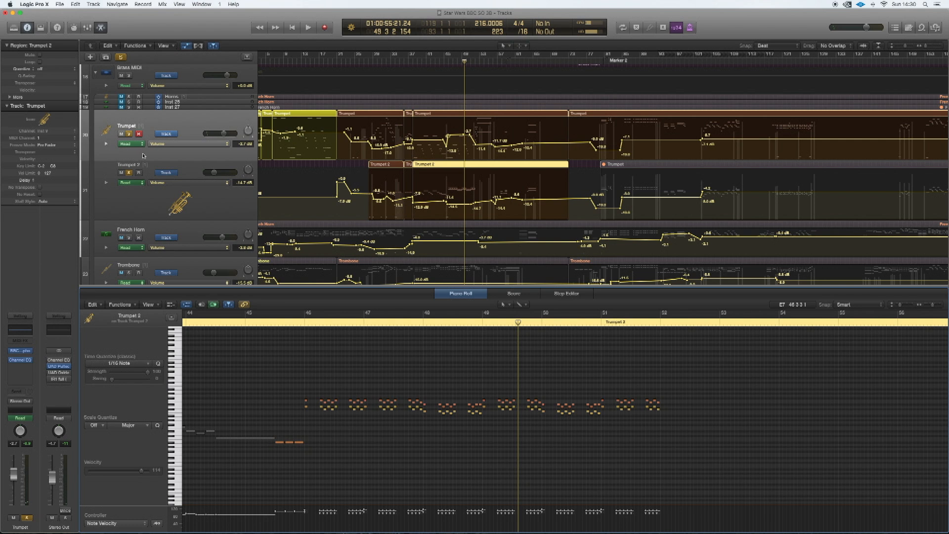
click(129, 133)
double_click(302, 327)
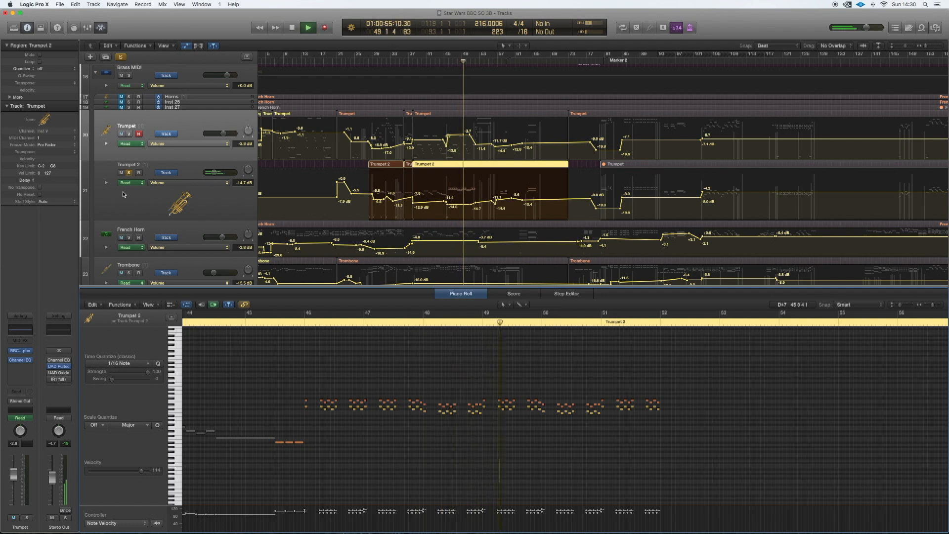
- Switch the solo from Trumpet 2 back to Trumpet, select its region around bar 50, and listen from bar 49 to about bar 54
click(129, 173)
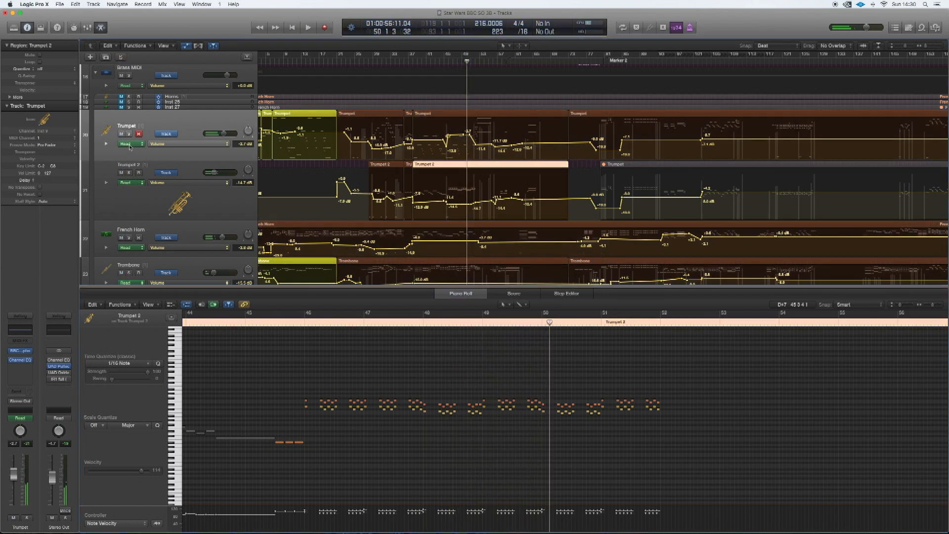
click(129, 134)
key(space)
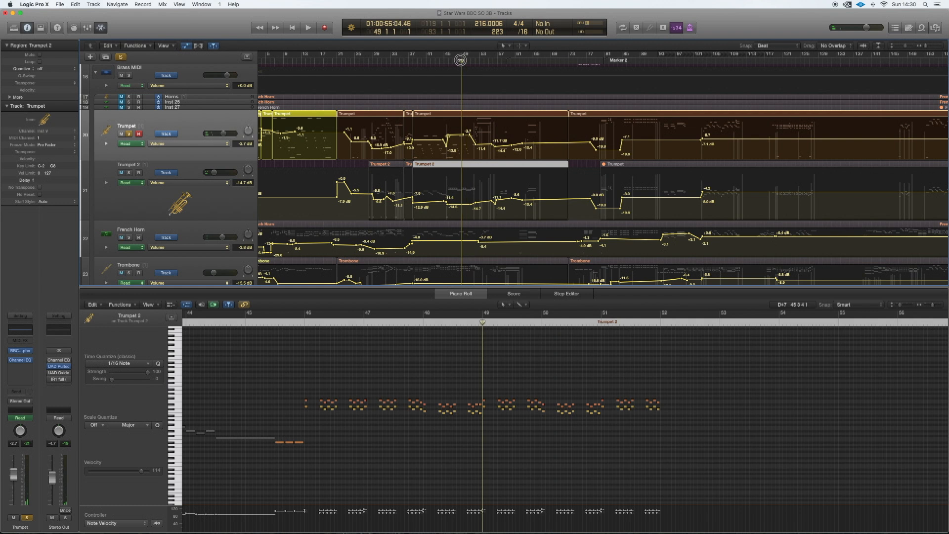
click(470, 117)
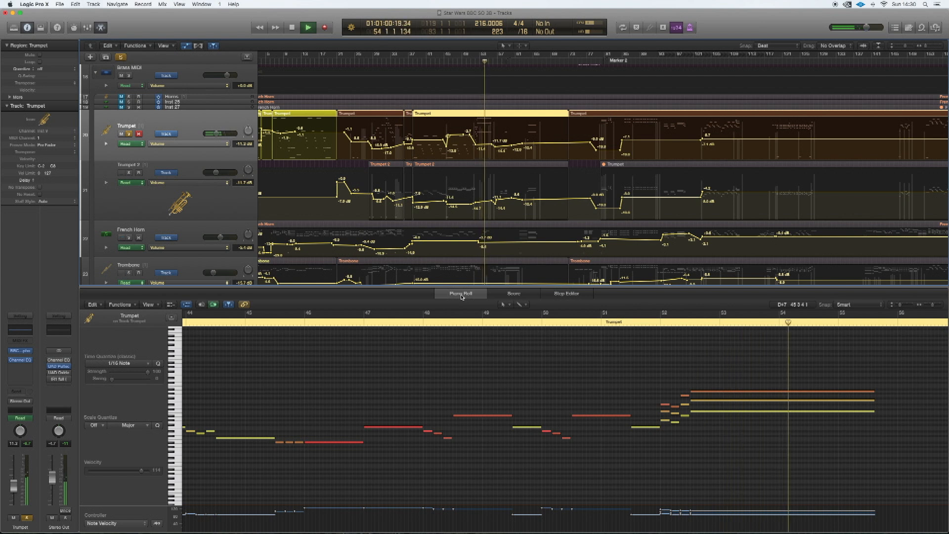
key(space)
- Audition the soloed French Horn track from bar 62 to about bar 66
scroll(439, 379, down, 3)
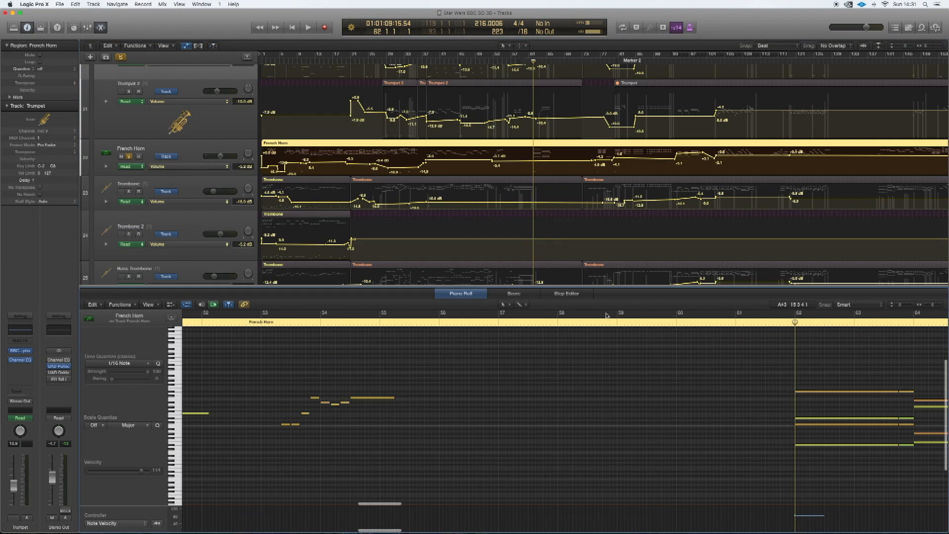
scroll(607, 315, right, 3)
key(space)
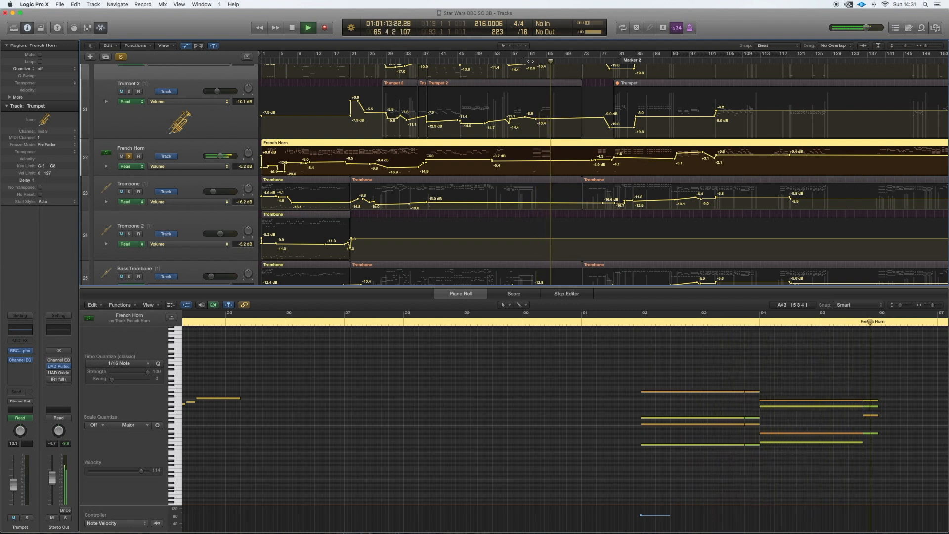
key(space)
- Listen to the soloed French Horn melody from bar 37 to about bar 45
click(421, 61)
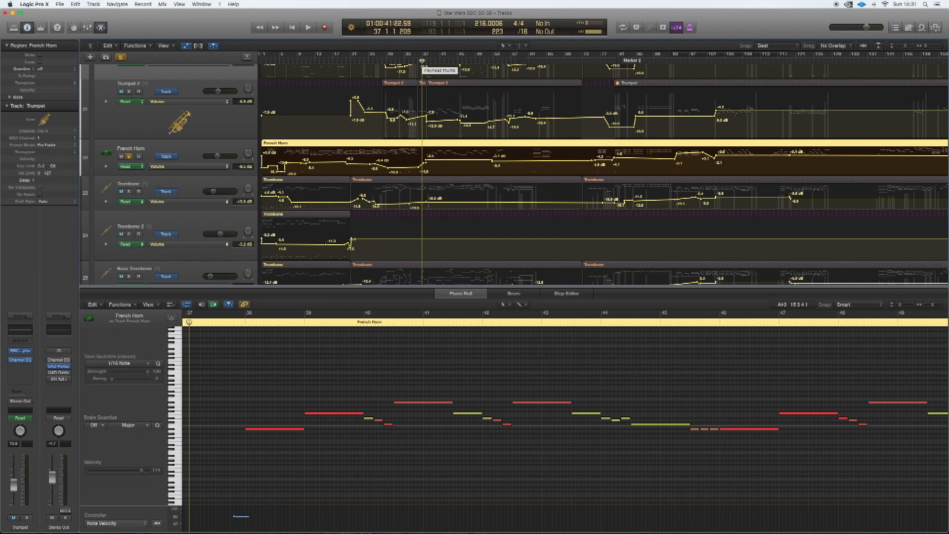
key(space)
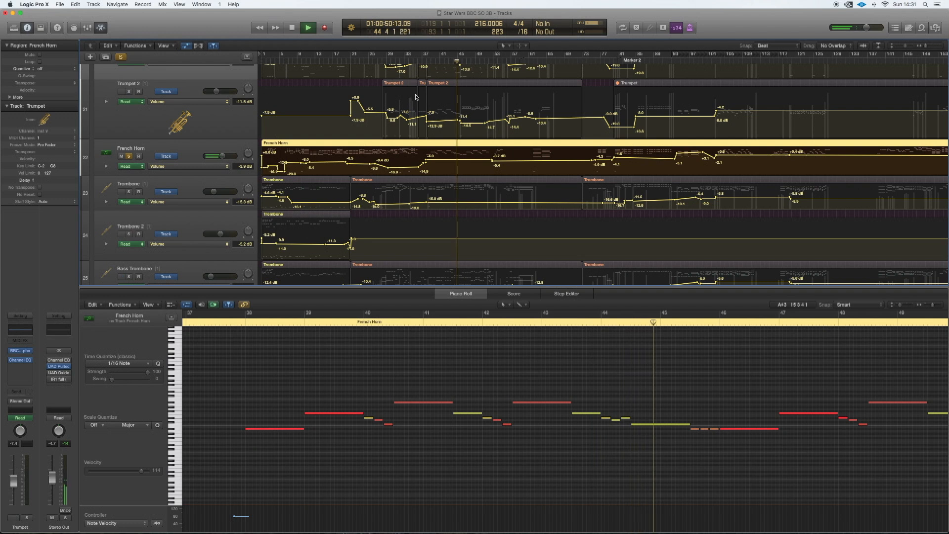
key(space)
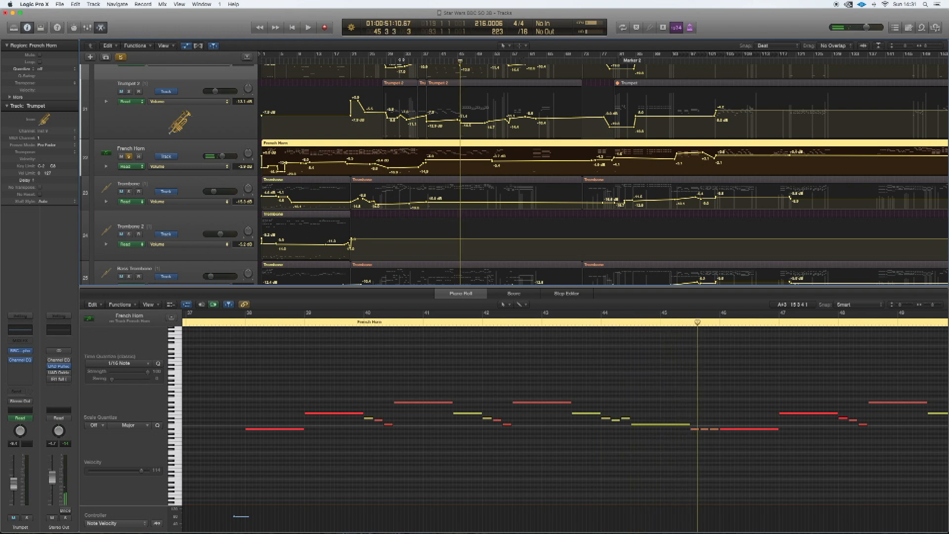
scroll(603, 169, up, 1)
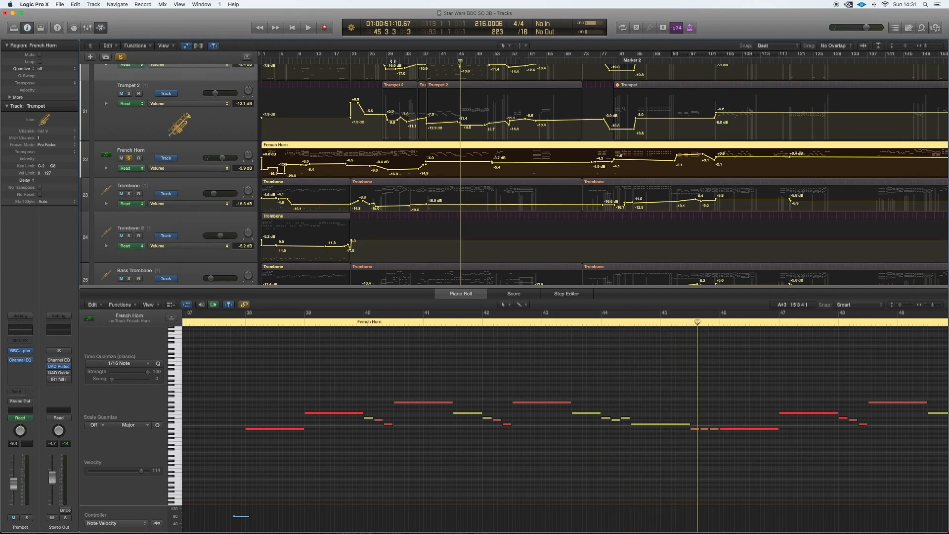
- Replay the soloed French Horn from about bar 21 through bar 37 while viewing its notes and keyswitches
click(392, 61)
key(space)
click(350, 60)
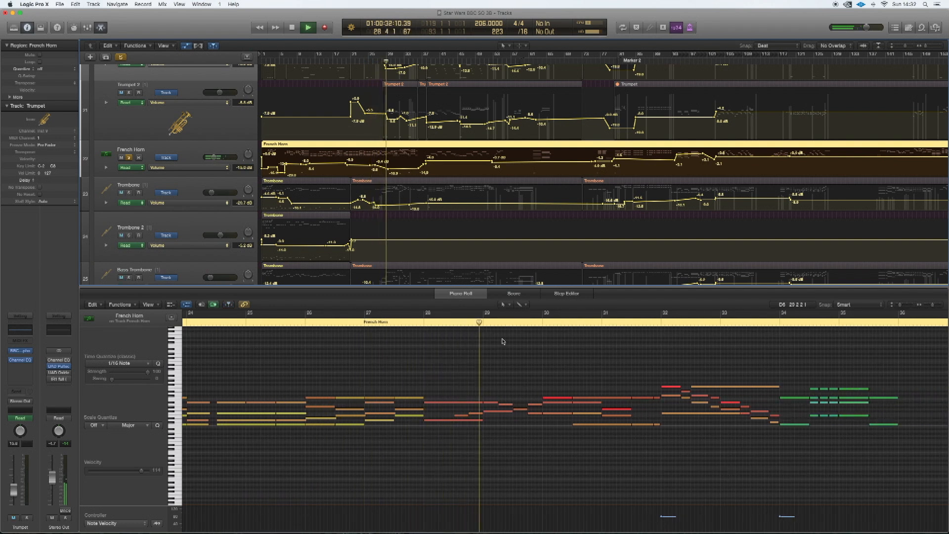
scroll(504, 351, down, 5)
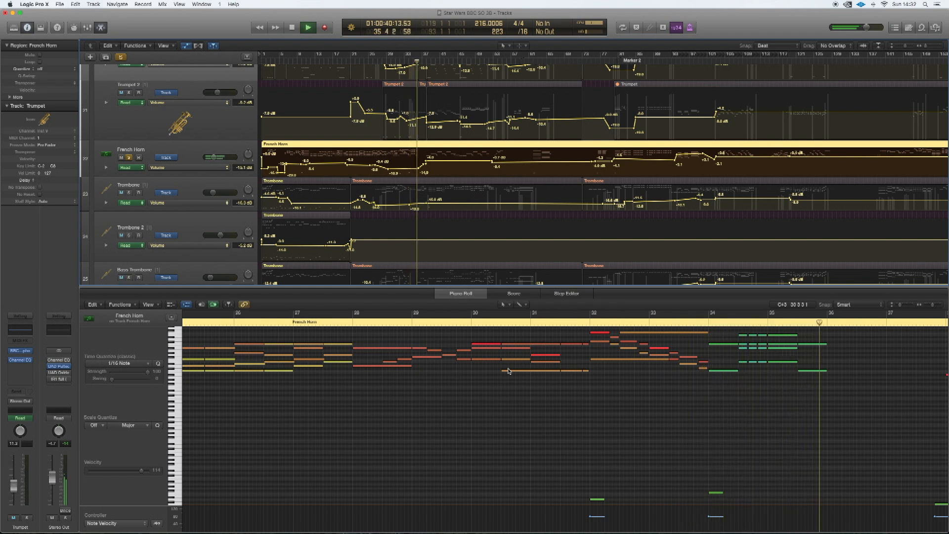
key(space)
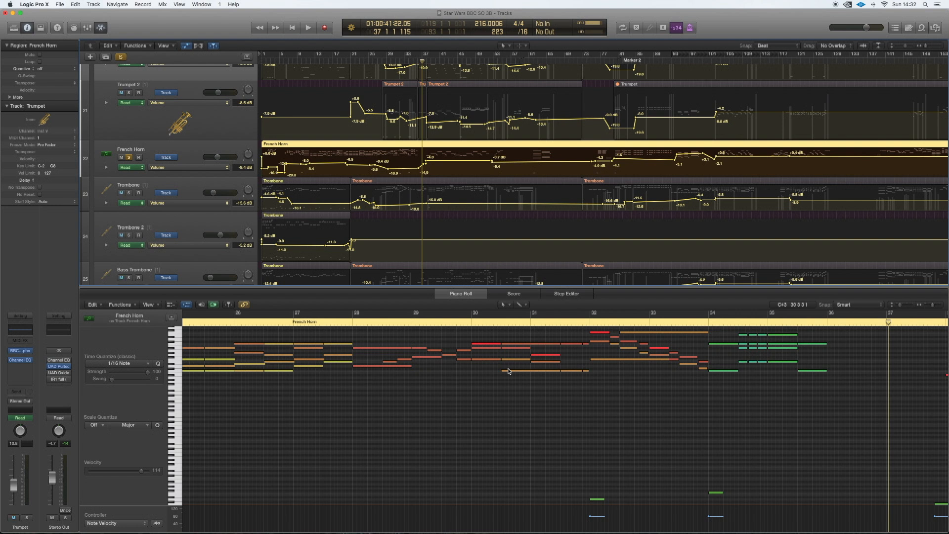
- Enlarge the Piano Roll, inspect a French Horn note's velocity around bar 25, and play the part with its BBC Symphony Orchestra instrument open
drag(383, 286, 391, 245)
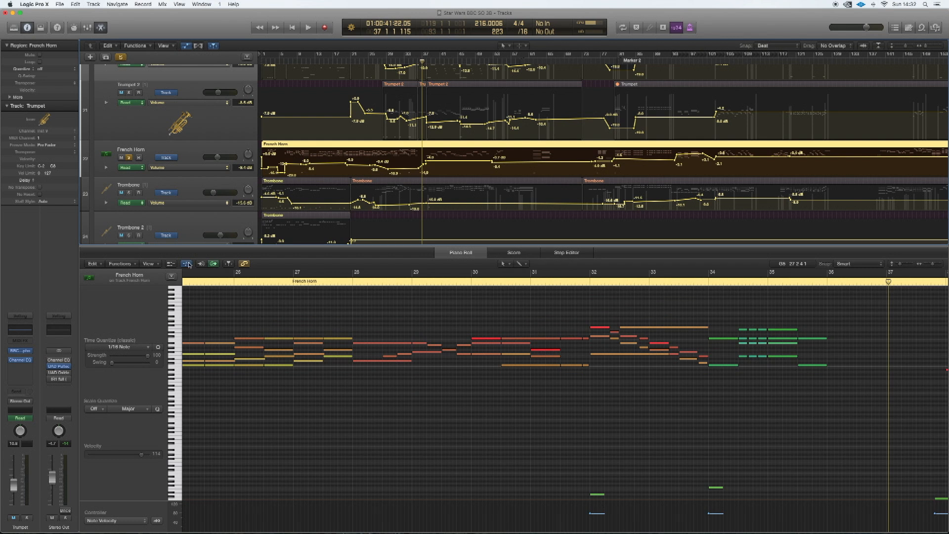
click(229, 344)
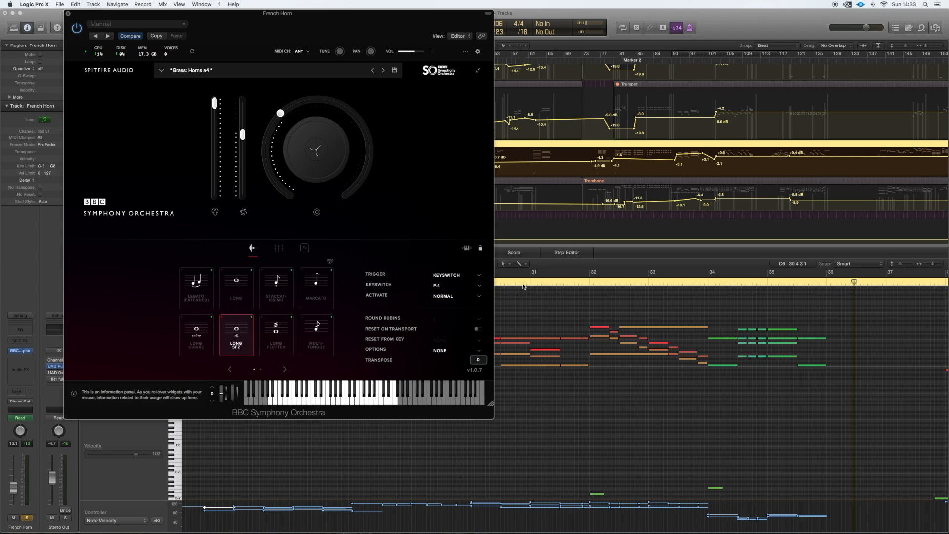
click(529, 284)
key(space)
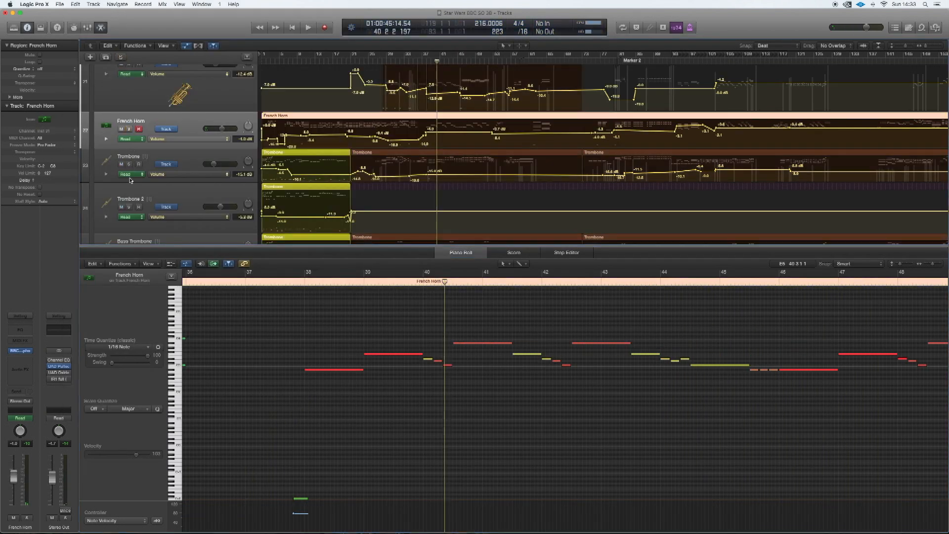
- Solo the Trombone and Trombone 2 tracks
click(129, 164)
click(129, 207)
scroll(364, 192, left, 1)
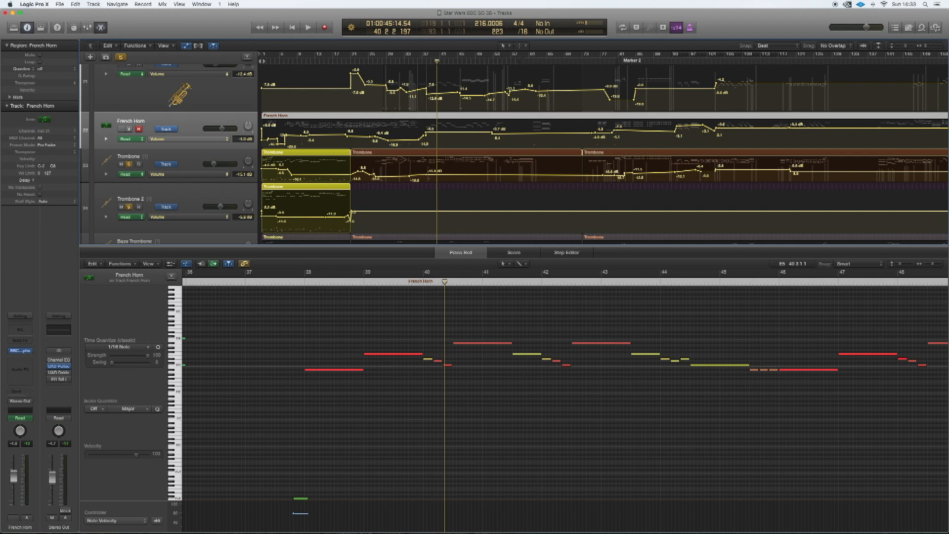
- Listen to both soloed trombones from bar 1, check Trombone 2's Tenor Trombones a3 techniques, and close the instrument window
key(Return)
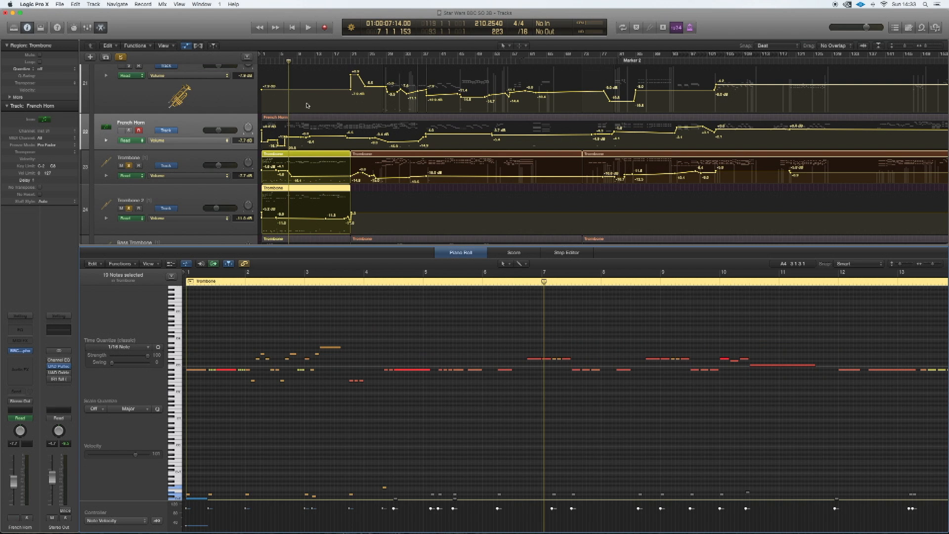
key(Return)
key(space)
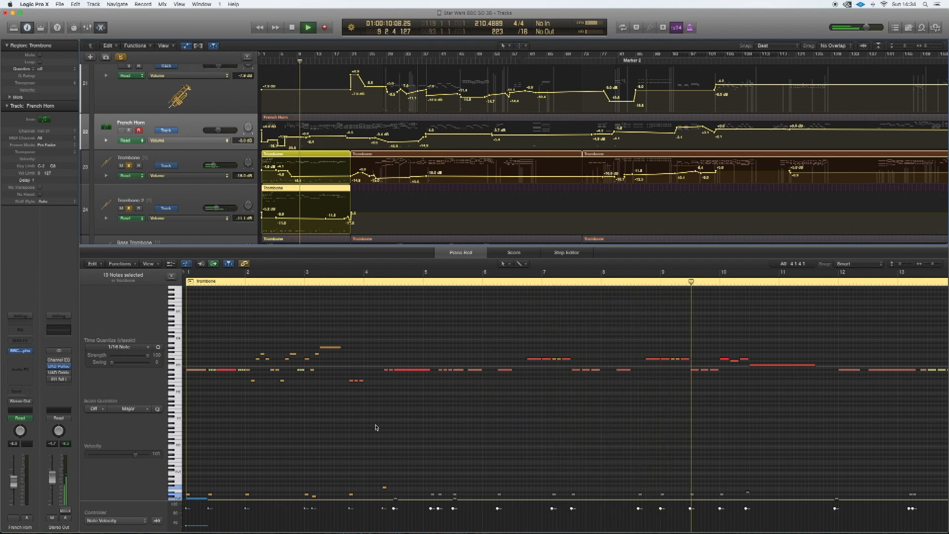
key(space)
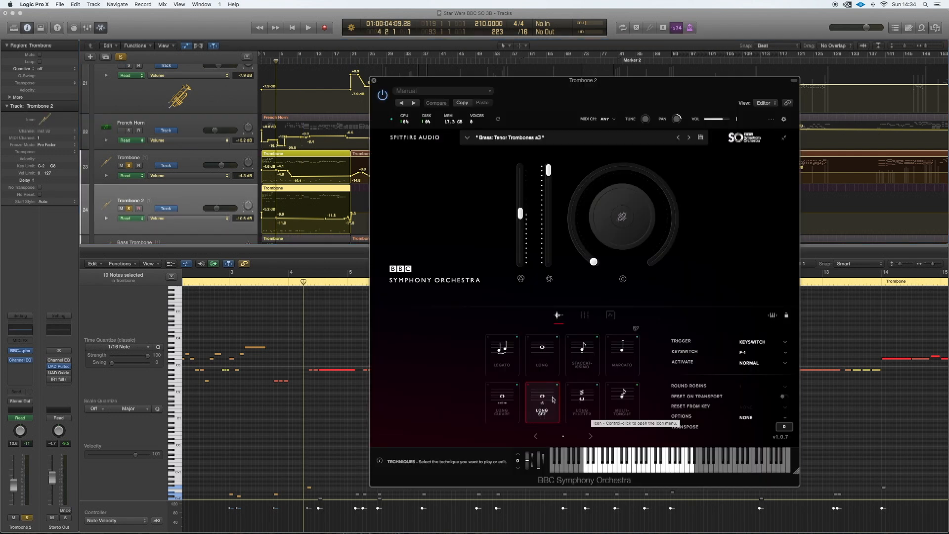
click(373, 81)
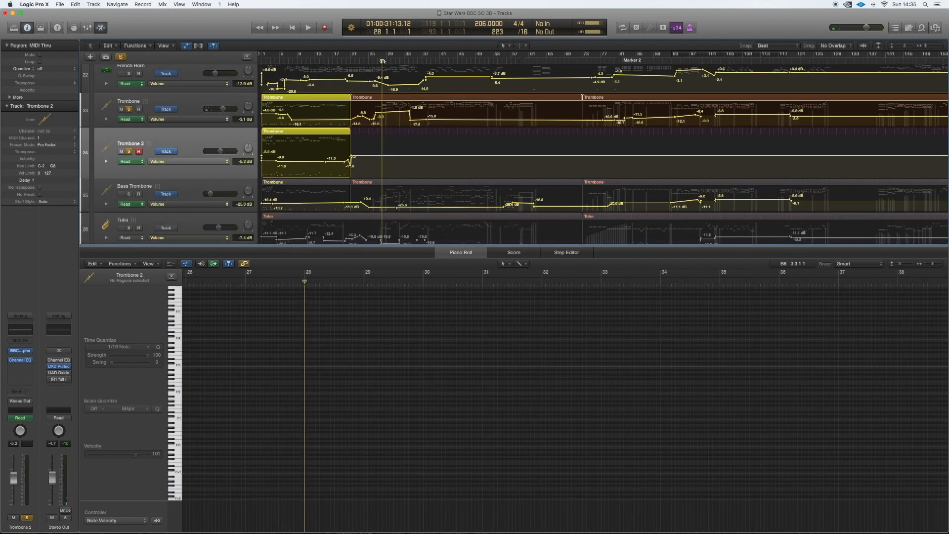
- Audition the Trombone track from about bar 30, shift its volume automation point near bar 35 forward, dismiss the alert, and stop playback
key(space)
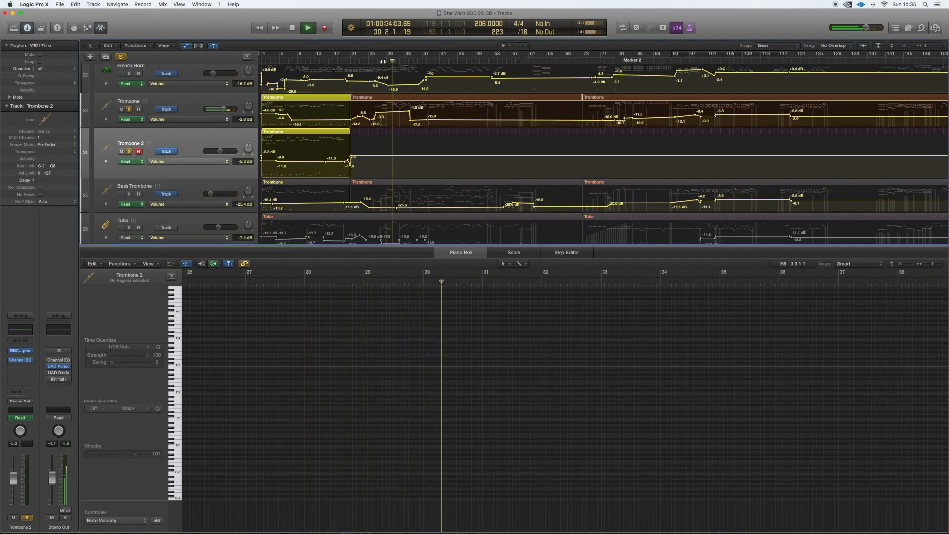
scroll(407, 121, down, 1)
scroll(407, 121, down, 2)
drag(412, 109, 449, 109)
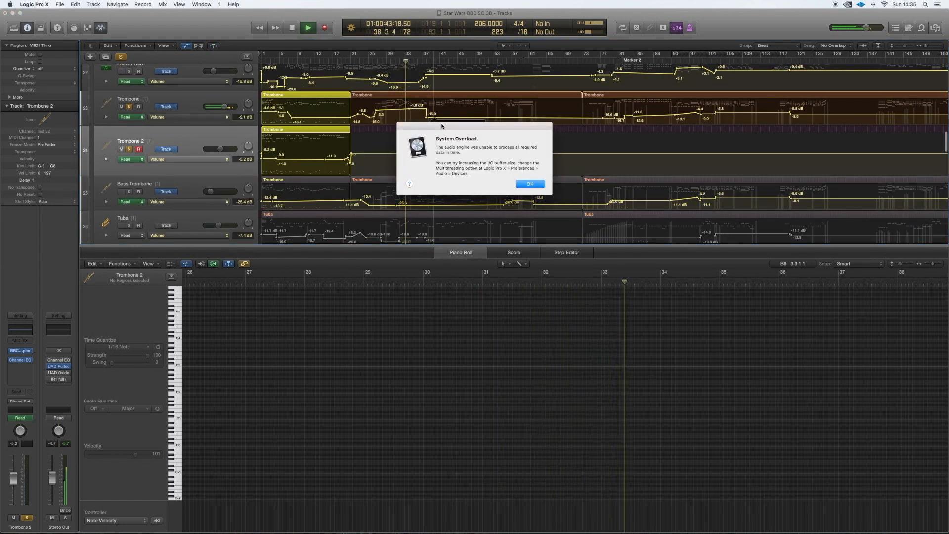
click(538, 184)
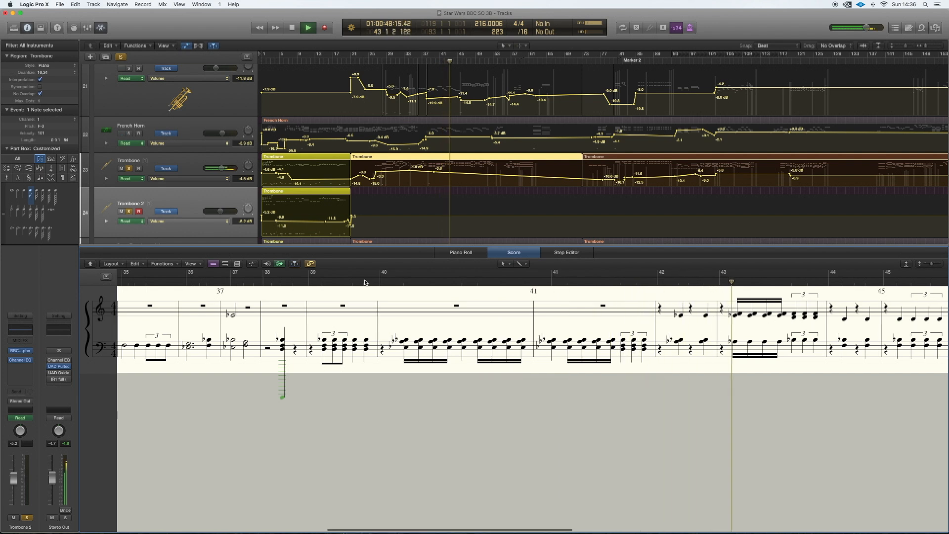
key(space)
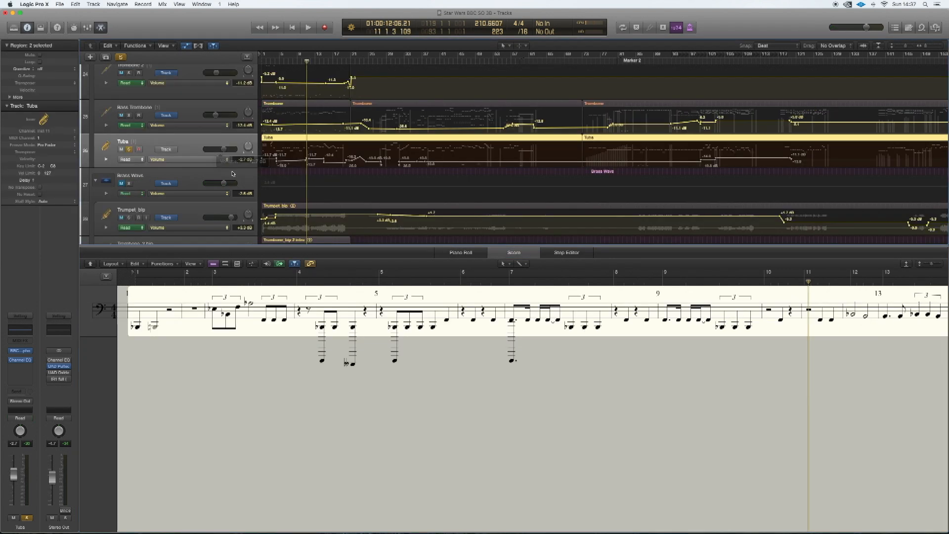
- Audition the soloed Tuba track from about bar 39 to bar 51
drag(401, 61, 431, 95)
key(space)
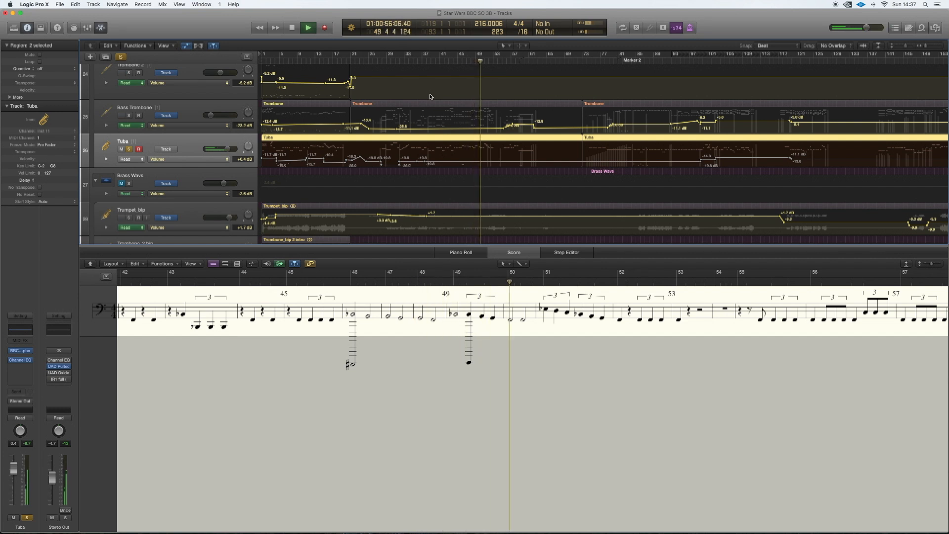
scroll(411, 131, down, 3)
key(space)
- Solo the Timpani track and listen to it from about bar 7 to bar 12
click(129, 148)
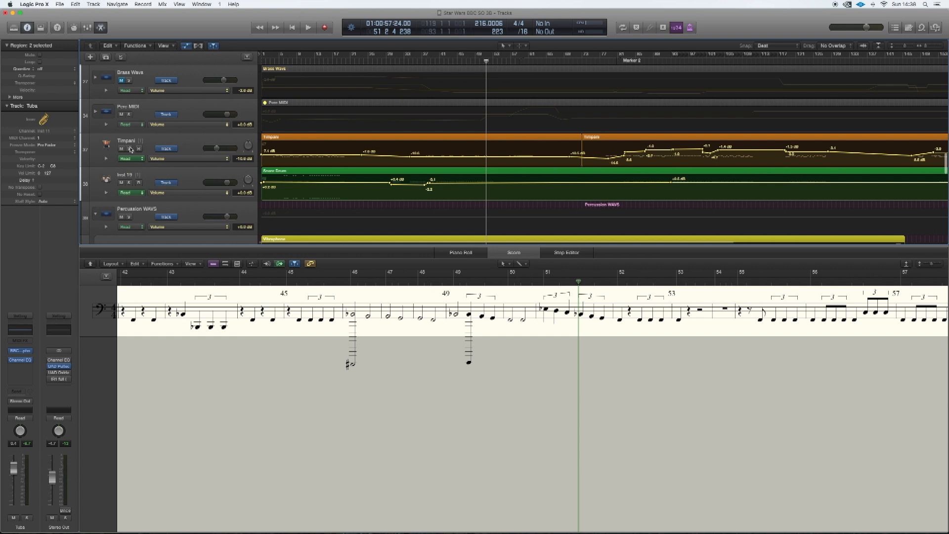
click(287, 62)
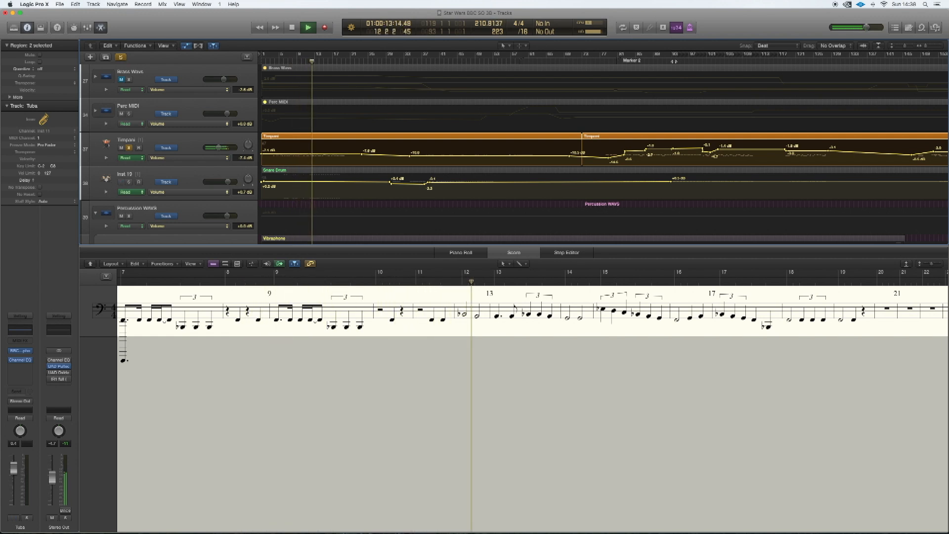
key(space)
- Audition the soloed Snare Drum part on the Inst 19 track from about bar 82
click(539, 170)
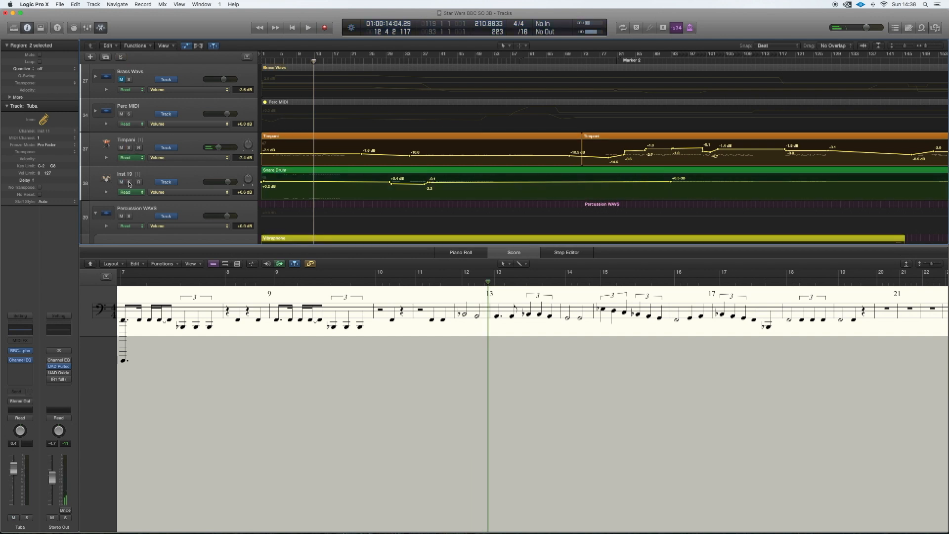
click(623, 60)
key(space)
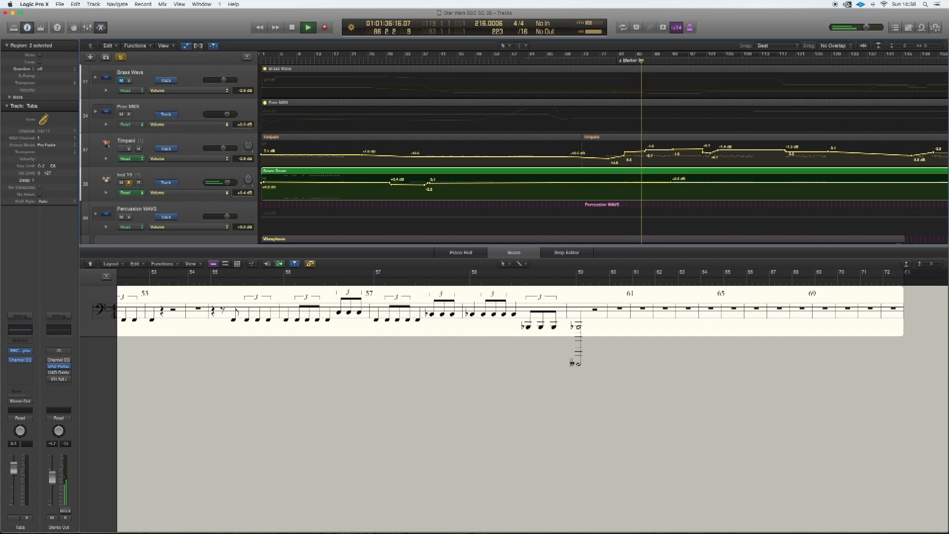
- Stop playback, clear the soloed snare part, then solo the Vibraphone track and listen to it up to about bar 145
scroll(162, 130, down, 4)
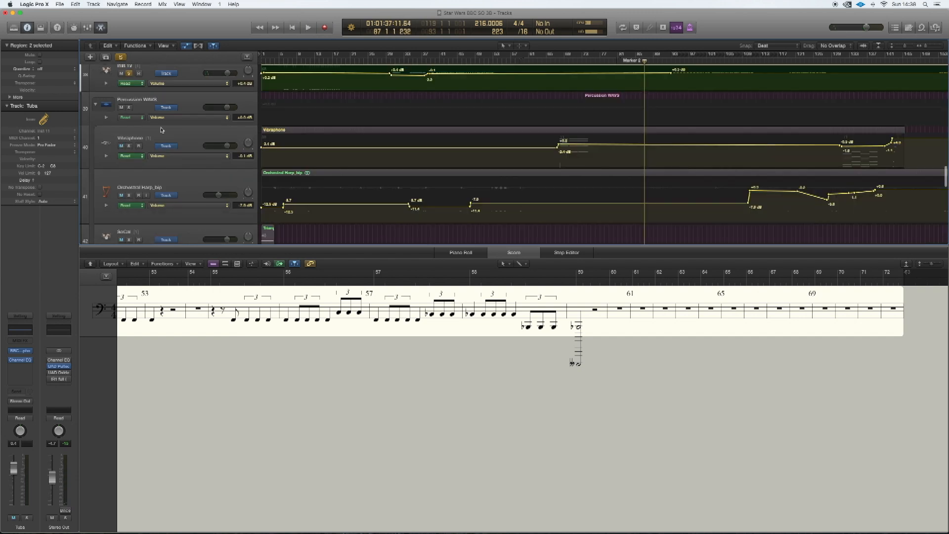
click(121, 57)
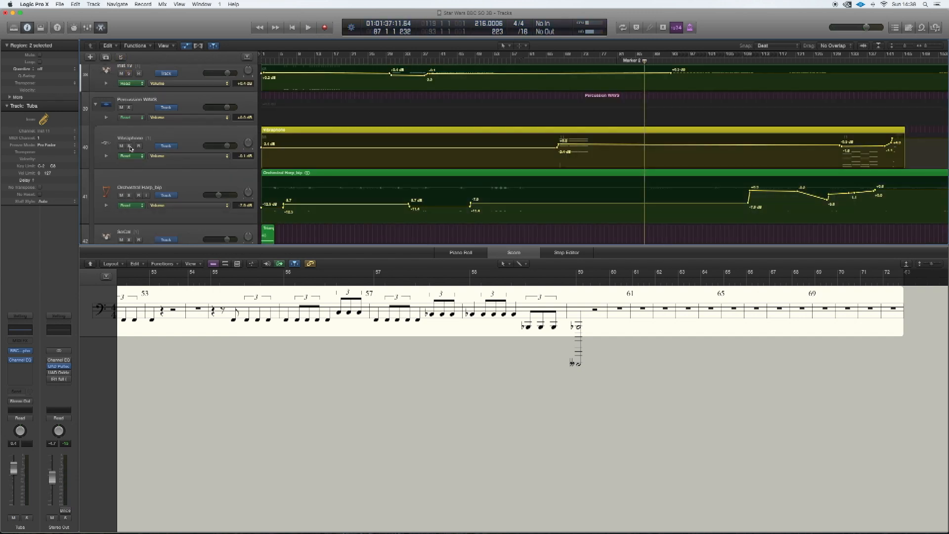
click(130, 146)
key(space)
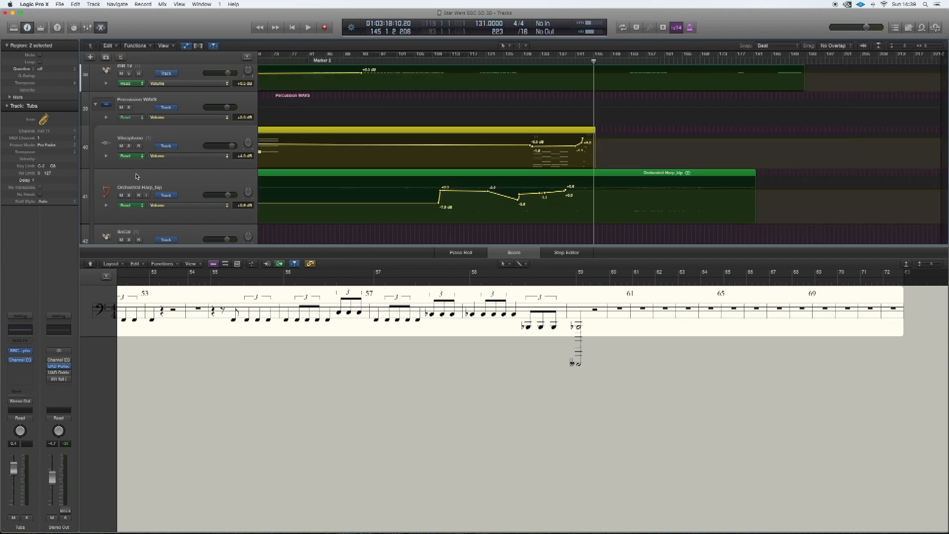
- Solo the Orchestral Harp track, select it, and listen to it from about bar 110 to bar 117
click(129, 196)
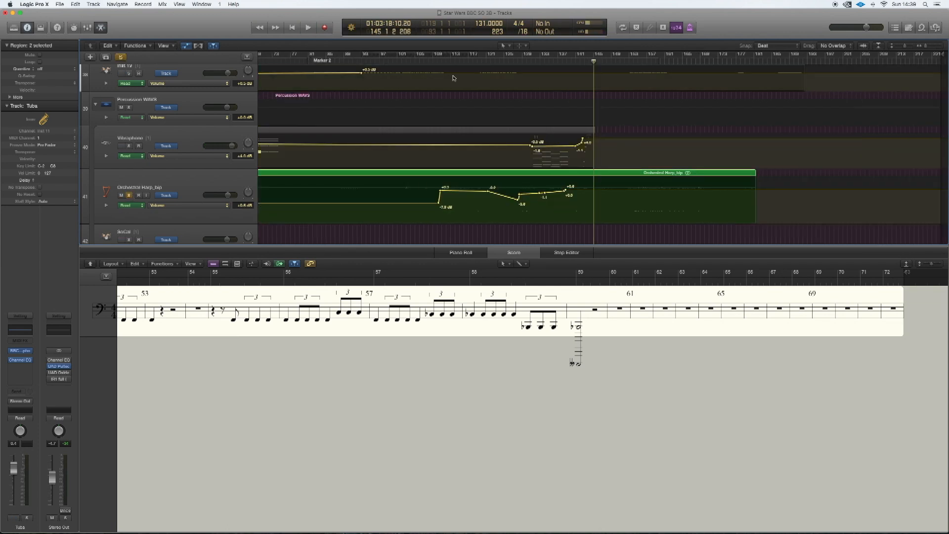
click(437, 61)
key(space)
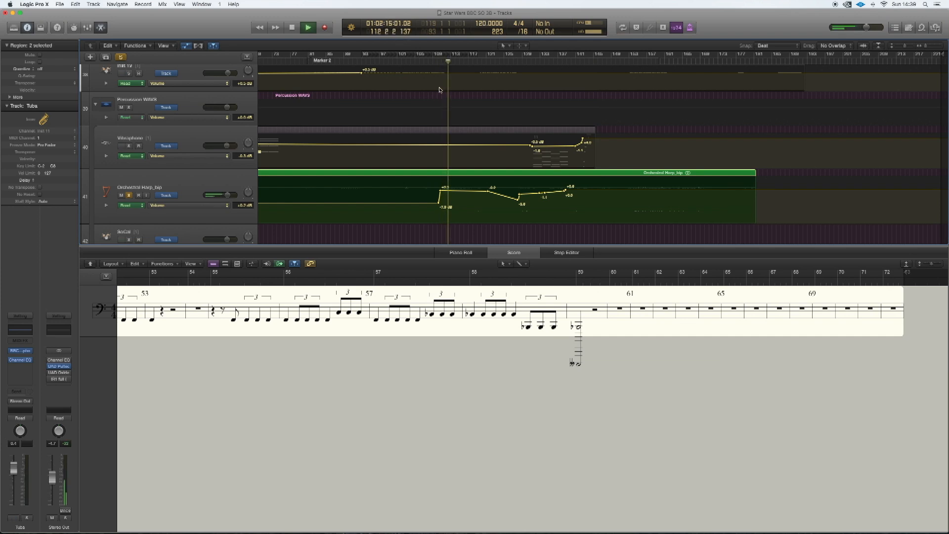
click(210, 178)
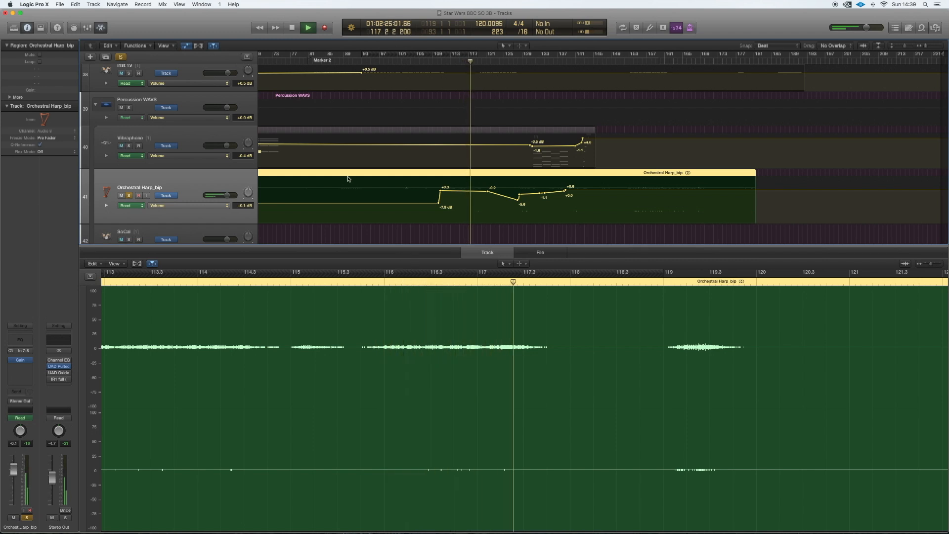
key(space)
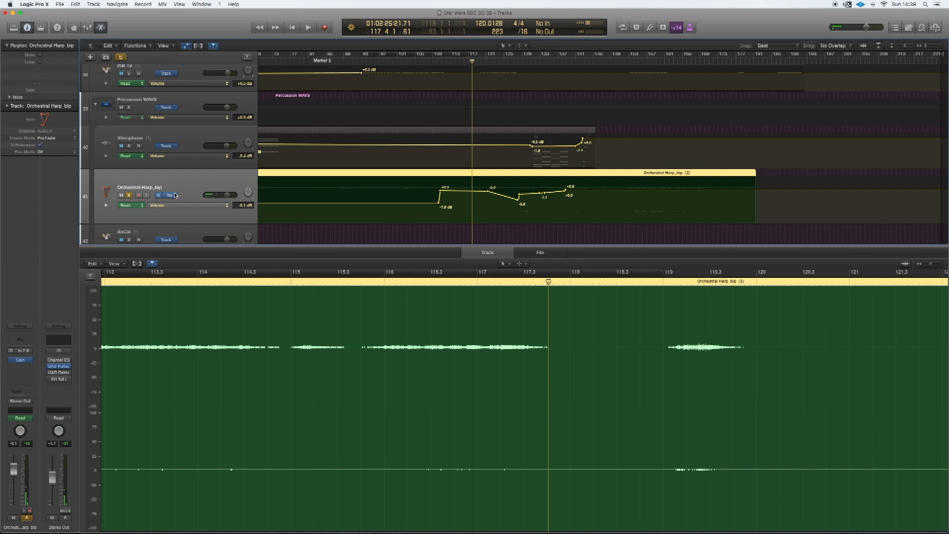
- Solo the Glockenspiel track in place of the harp and listen to it up to about bar 121
scroll(176, 195, down, 5)
click(278, 186)
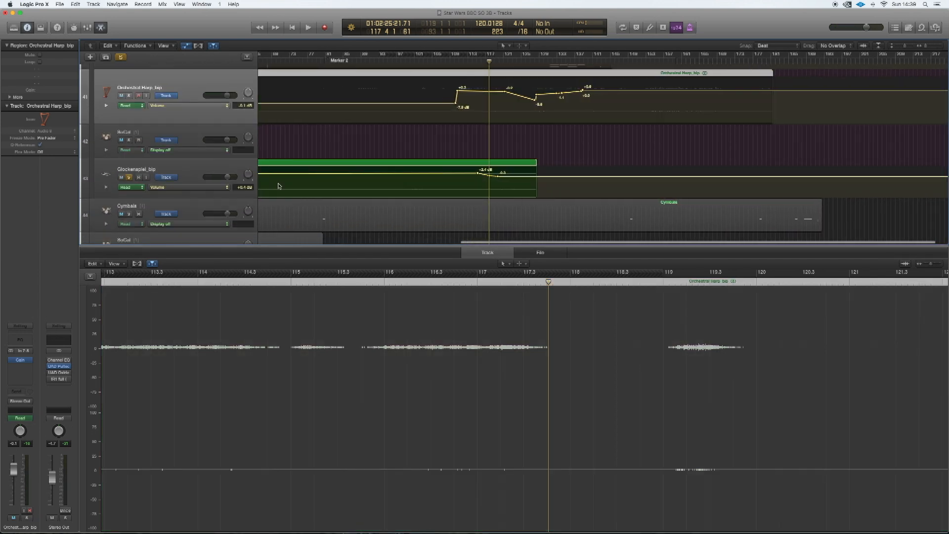
key(space)
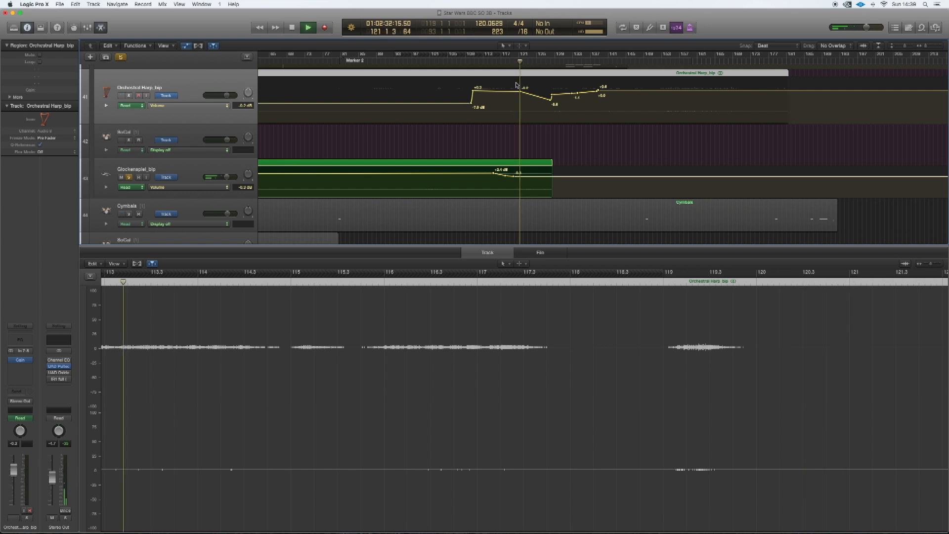
- Audition the soloed Violin I part from about bar 8, and the Violin II part up to about bar 35
scroll(312, 94, left, 2)
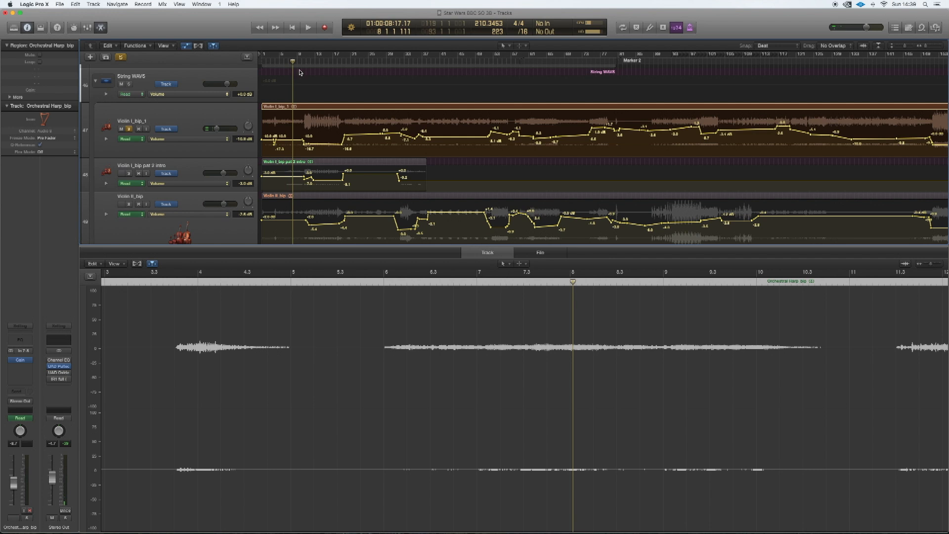
key(space)
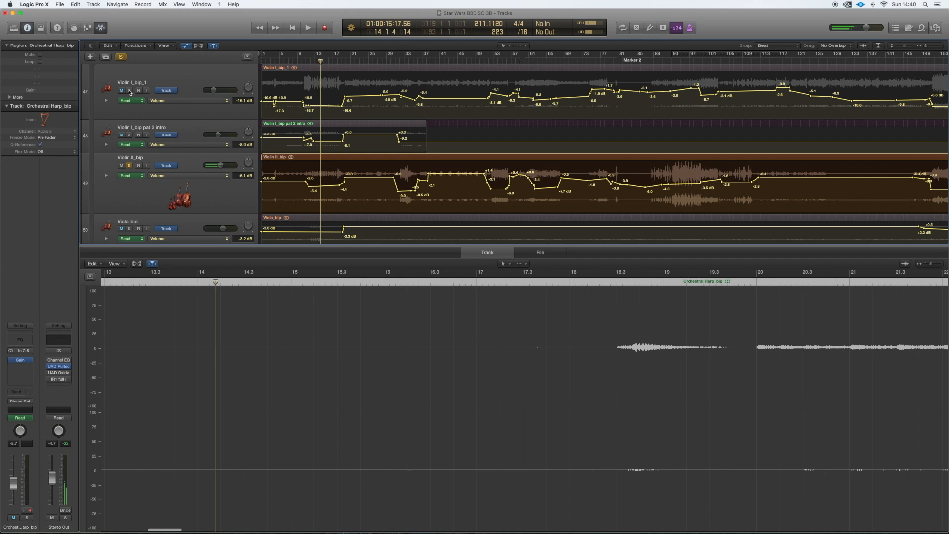
- Solo Violin I together with Violin II and listen to both from about bar 12
click(129, 90)
click(311, 62)
key(space)
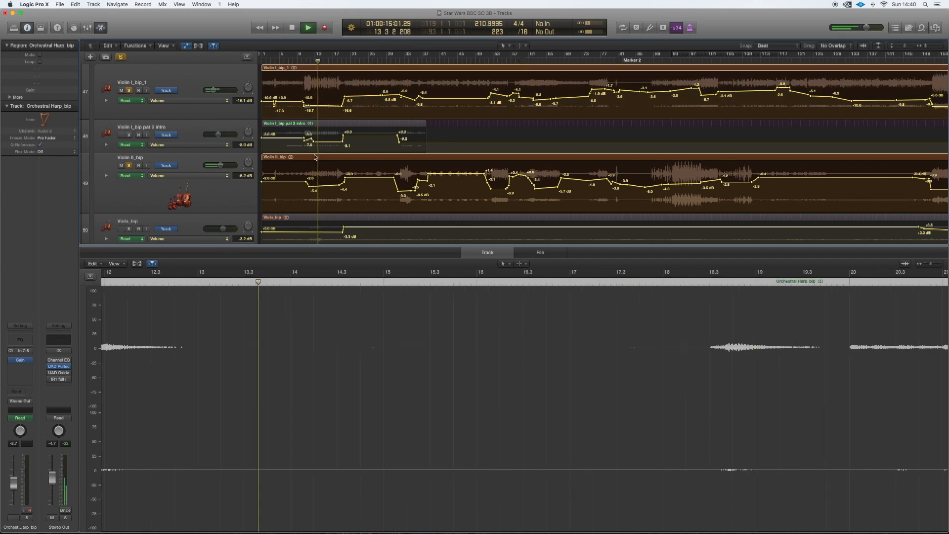
scroll(315, 157, down, 3)
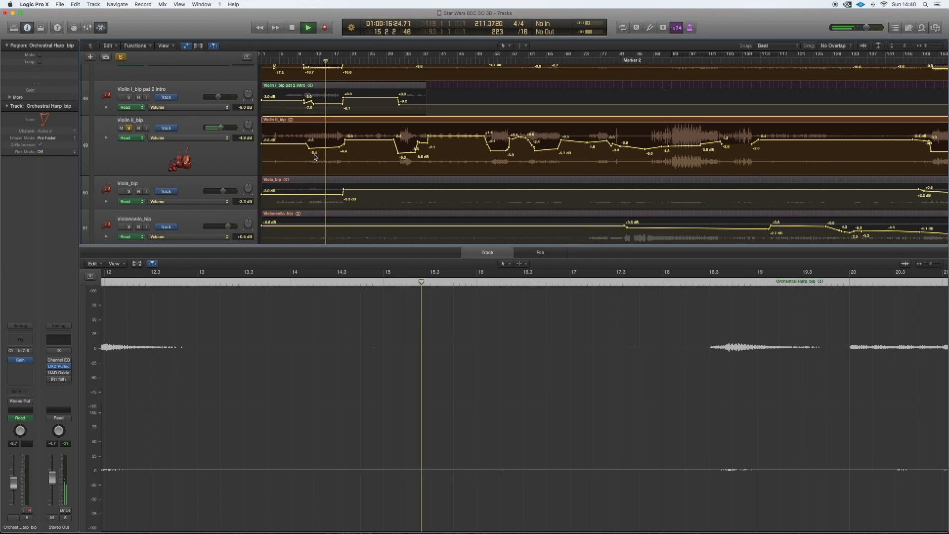
key(space)
- Select and solo the Viola track, close the editor, and listen around bar 172 and from about bar 133
drag(195, 209, 195, 221)
scroll(130, 124, up, 5)
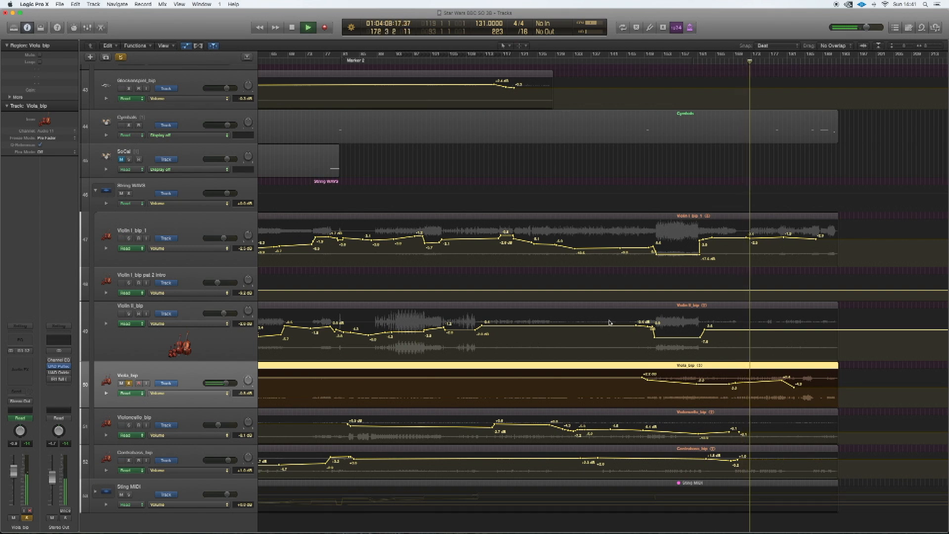
click(573, 60)
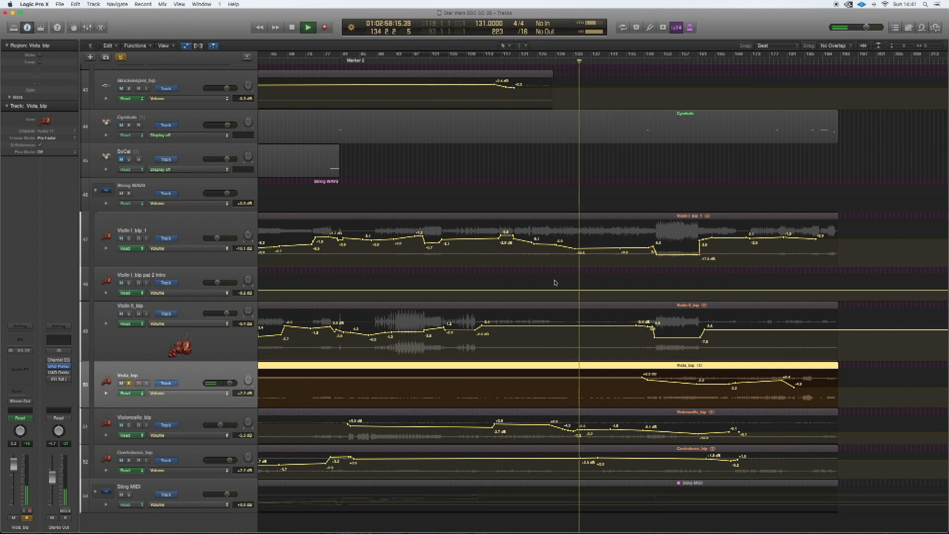
- Add Violin II, both Violin I tracks, Violoncello and Contrabass to the soloed Viola during playback, listening up to about bar 145
click(129, 314)
click(128, 283)
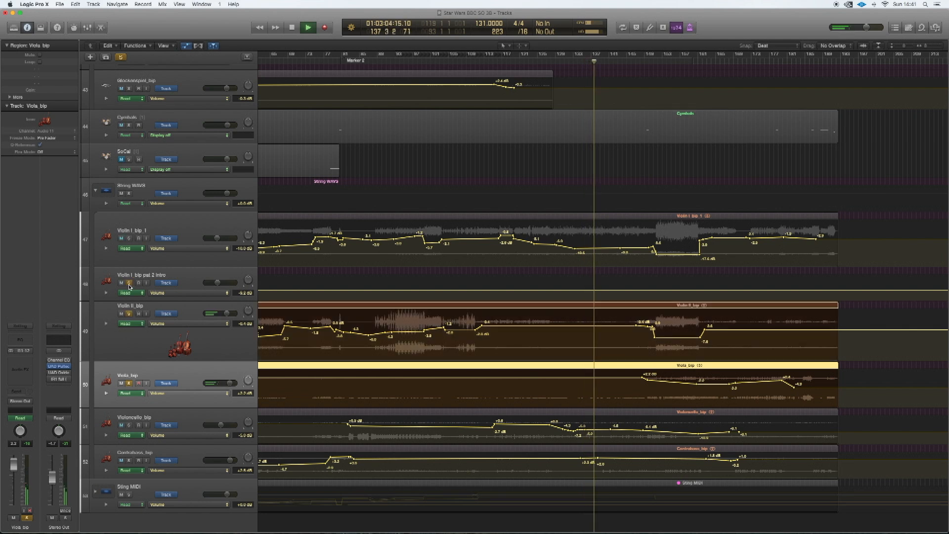
click(128, 239)
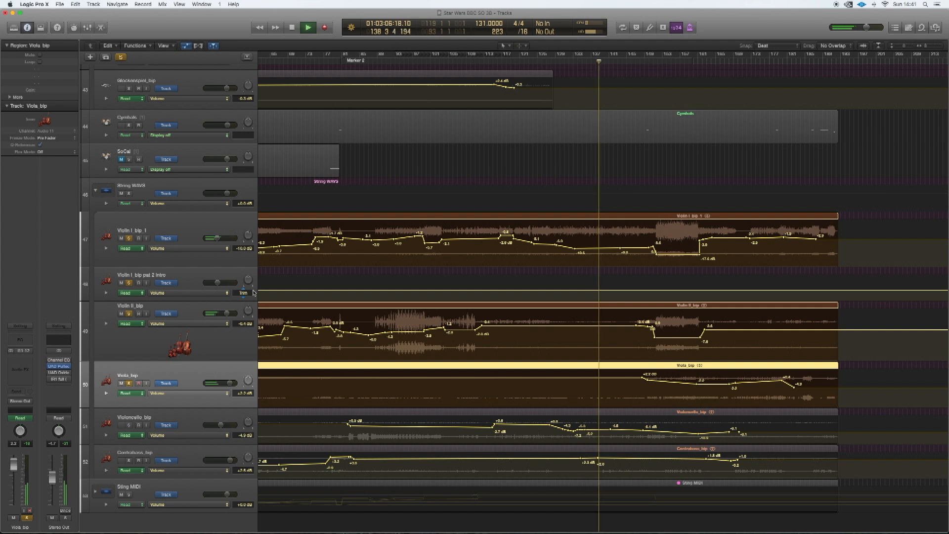
click(128, 426)
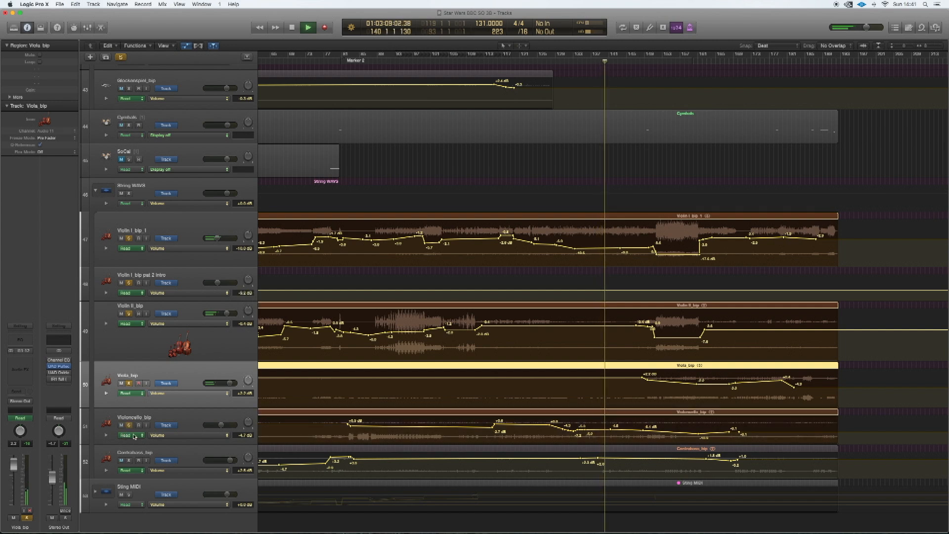
click(129, 461)
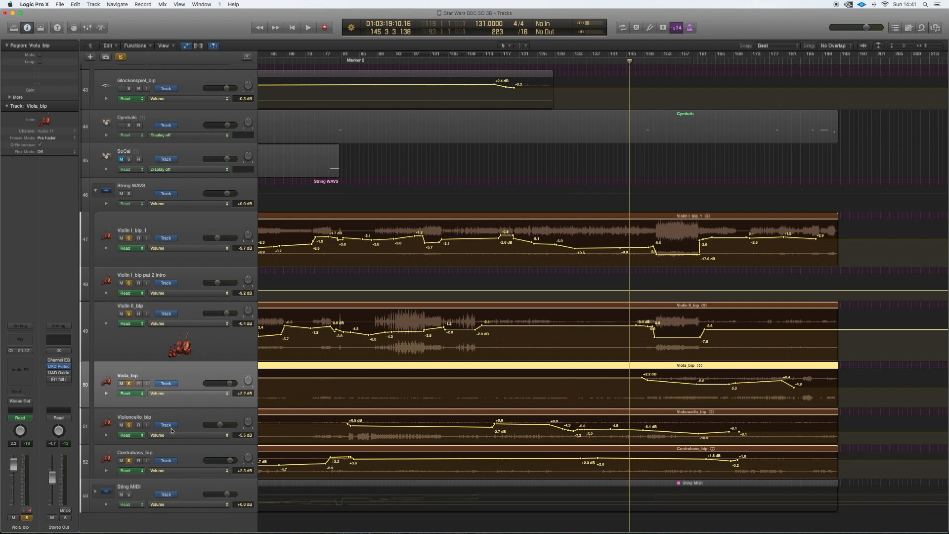
- Turn off solo on the other string tracks and listen to the Violoncello alone up to about bar 159
click(129, 384)
click(129, 315)
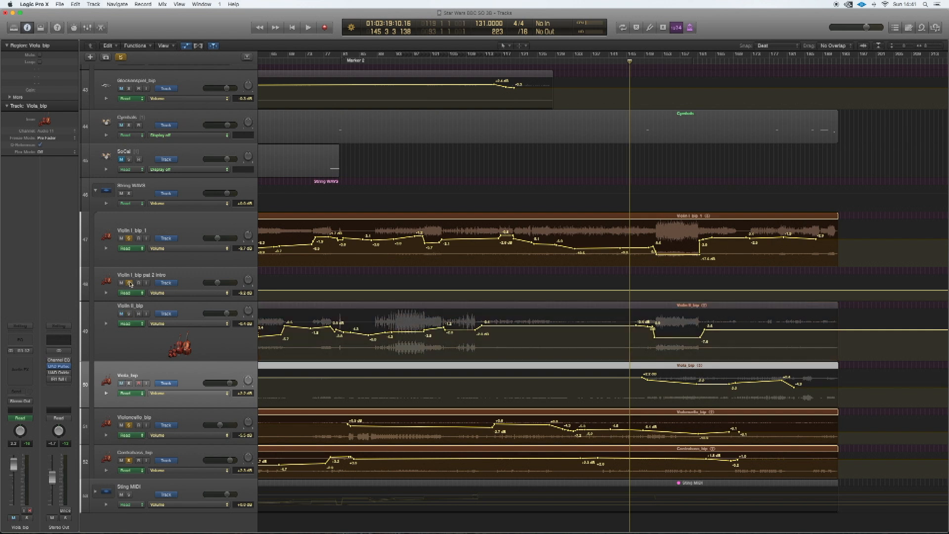
click(129, 239)
key(space)
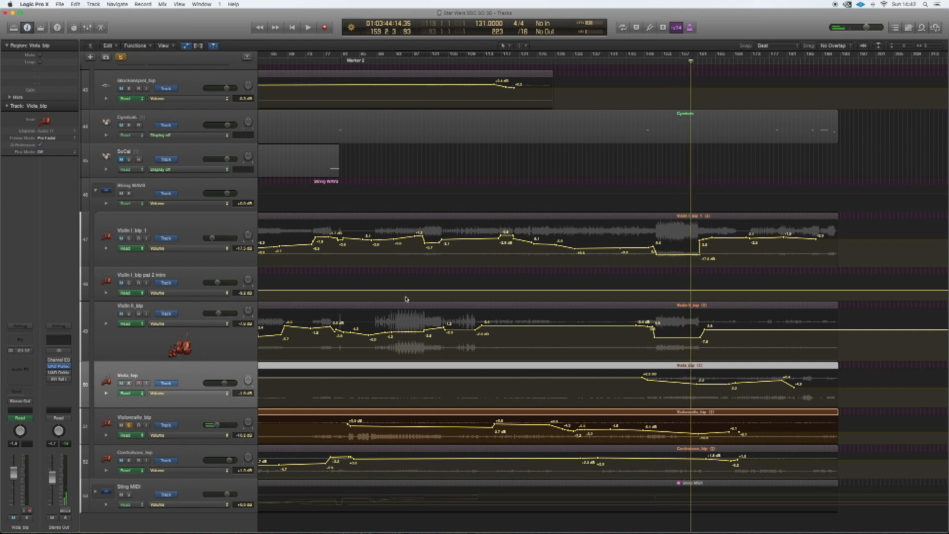
- Solo the Contrabass track in place of the Violoncello and listen to it up to about bar 161
click(131, 426)
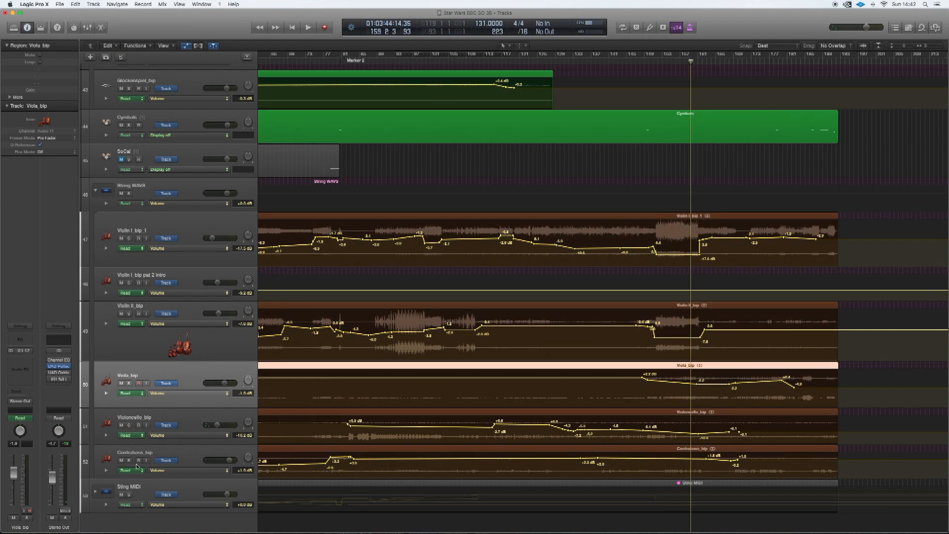
click(129, 460)
key(space)
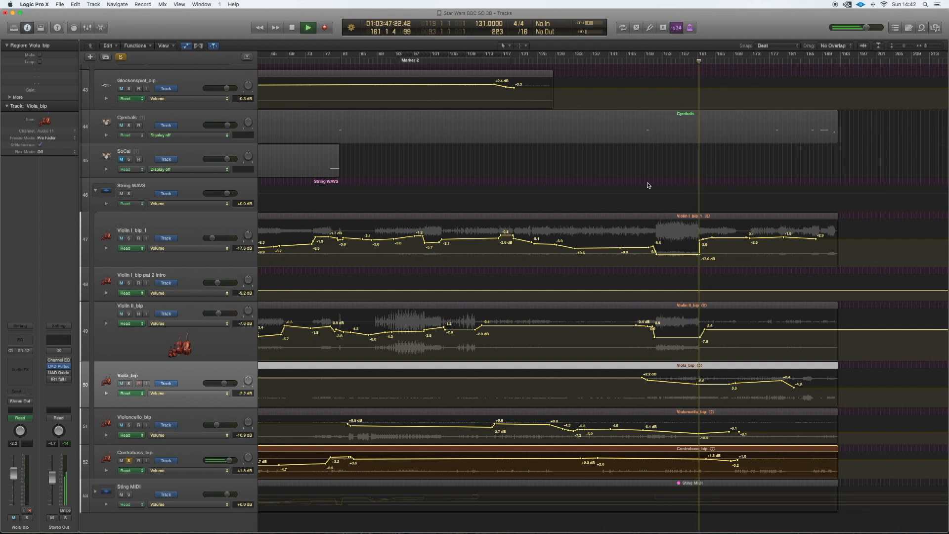
key(space)
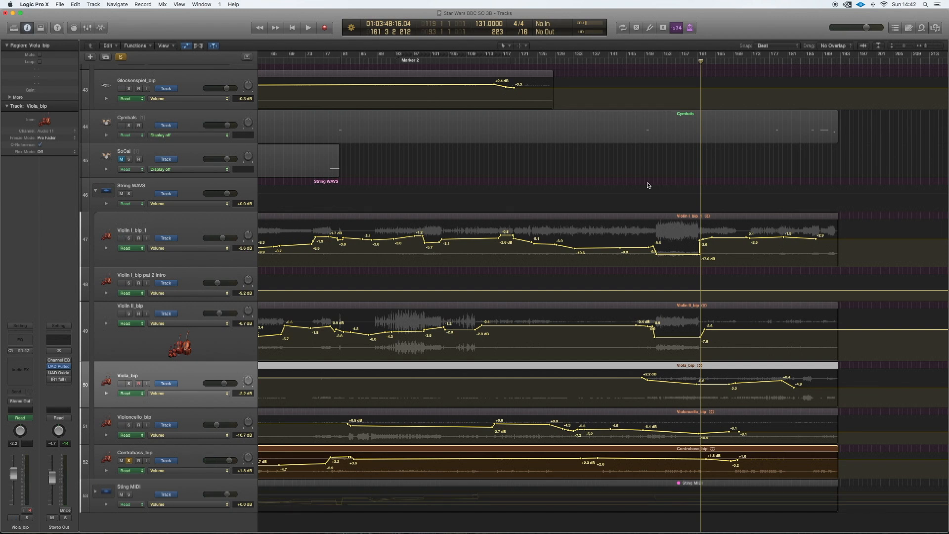
- Solo the Brass MIDI group and listen to the full brass section up to about bar 181
scroll(502, 244, down, 2)
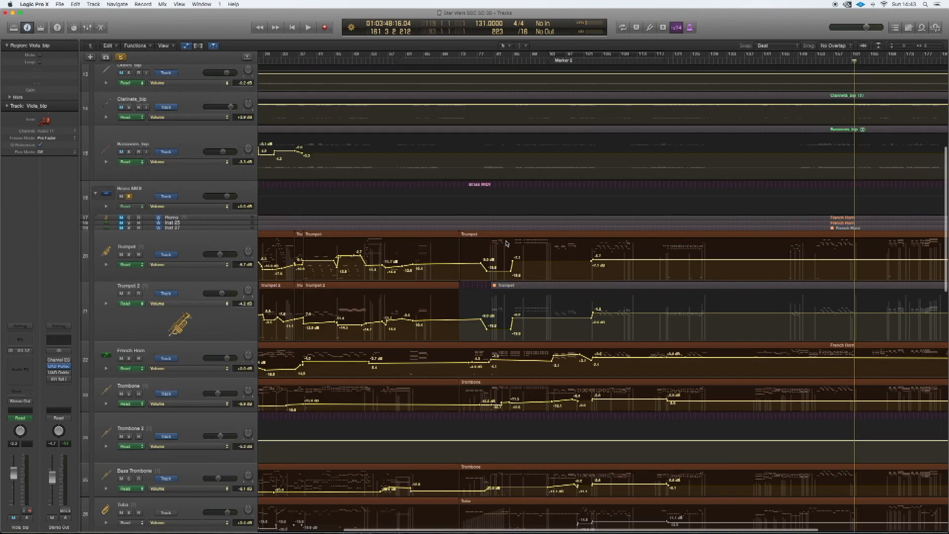
scroll(502, 244, right, 8)
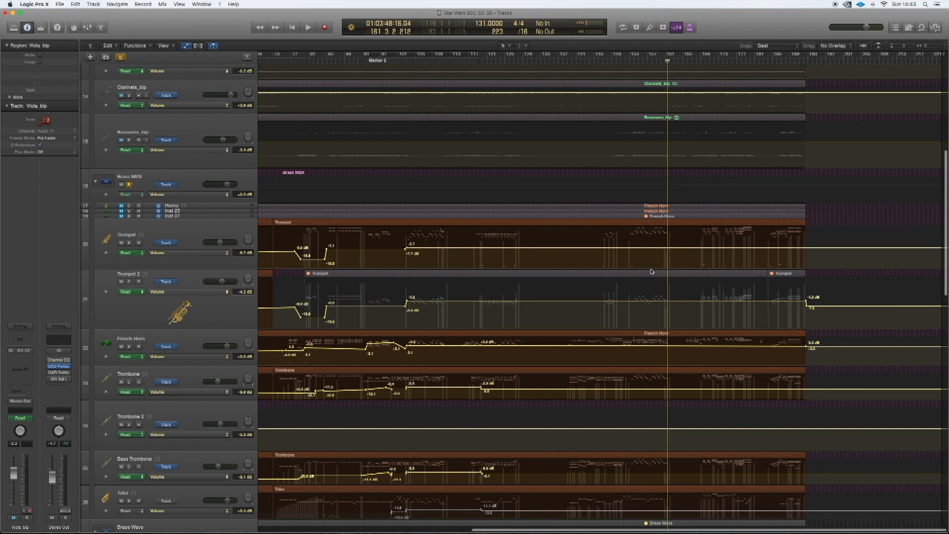
click(711, 56)
key(space)
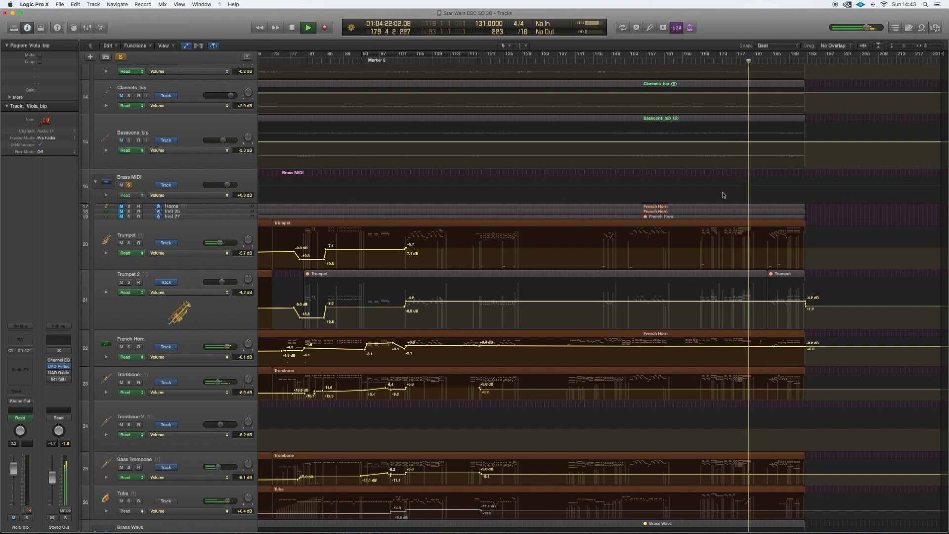
key(space)
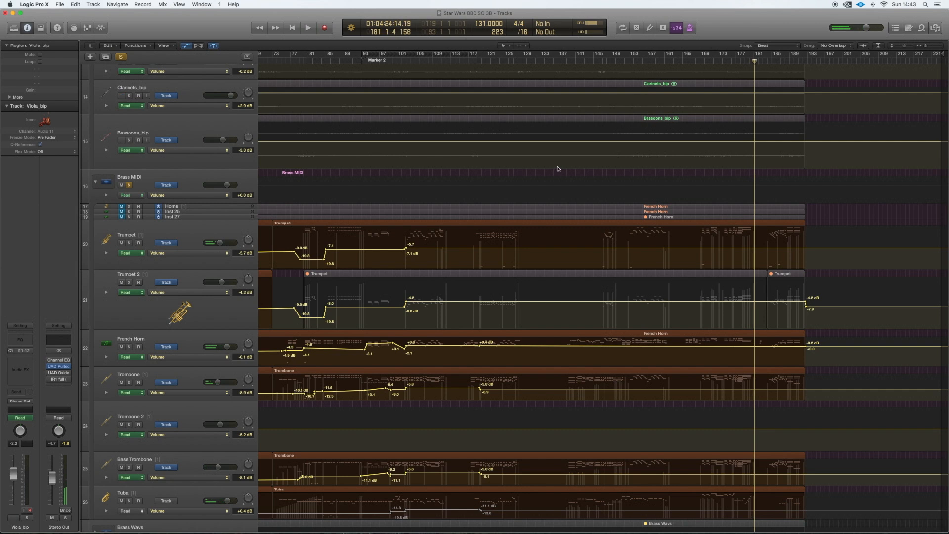
- Play the soloed brass section from about bar 120 to bar 125
click(488, 61)
key(space)
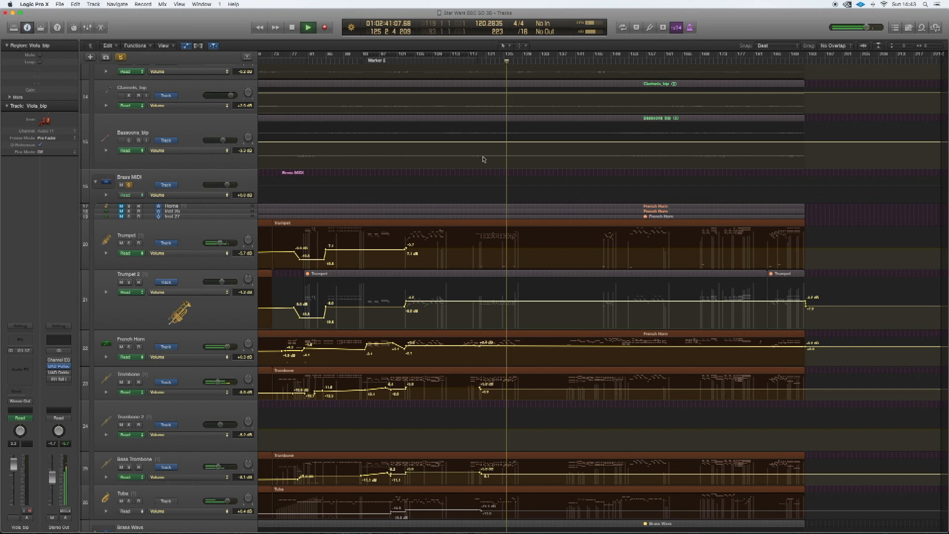
key(space)
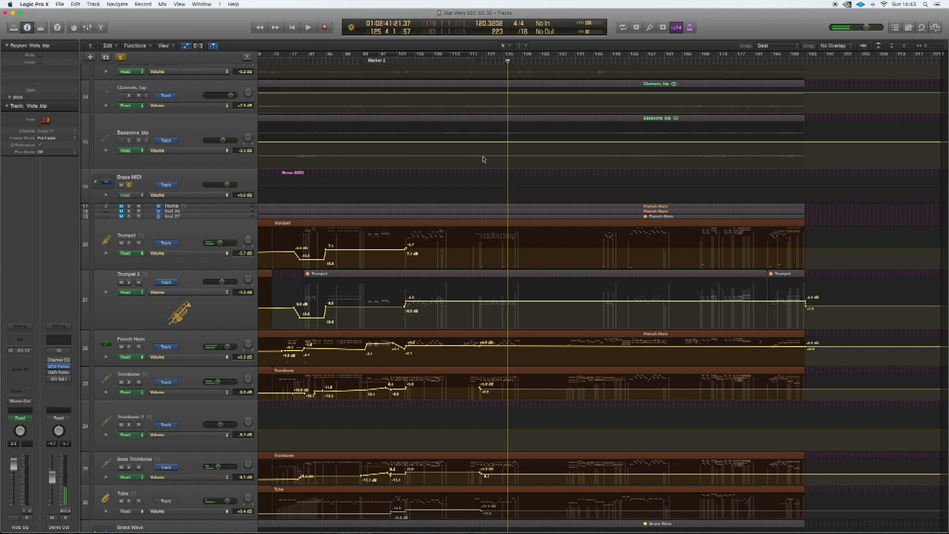
- Review the remaining tracks from the start of the arrangement and clear all solos
scroll(483, 159, down, 10)
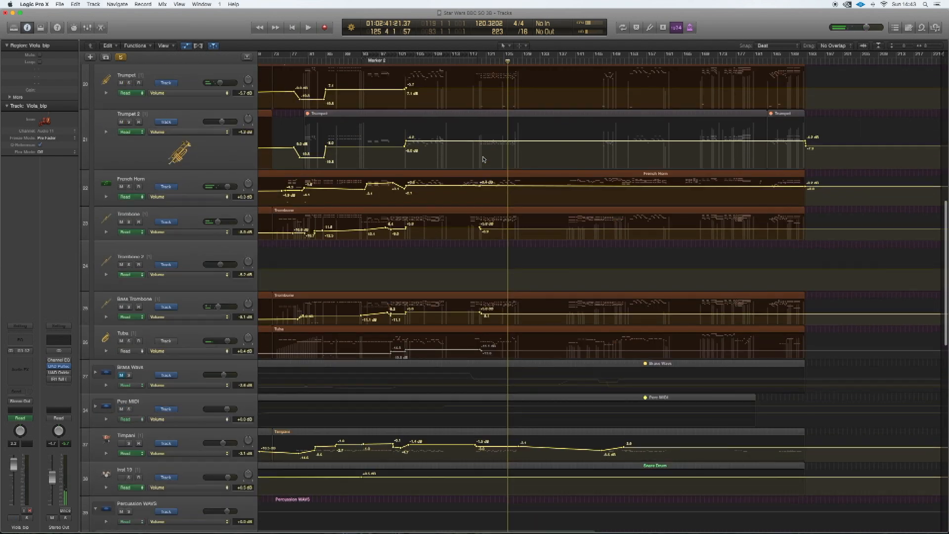
scroll(483, 159, down, 3)
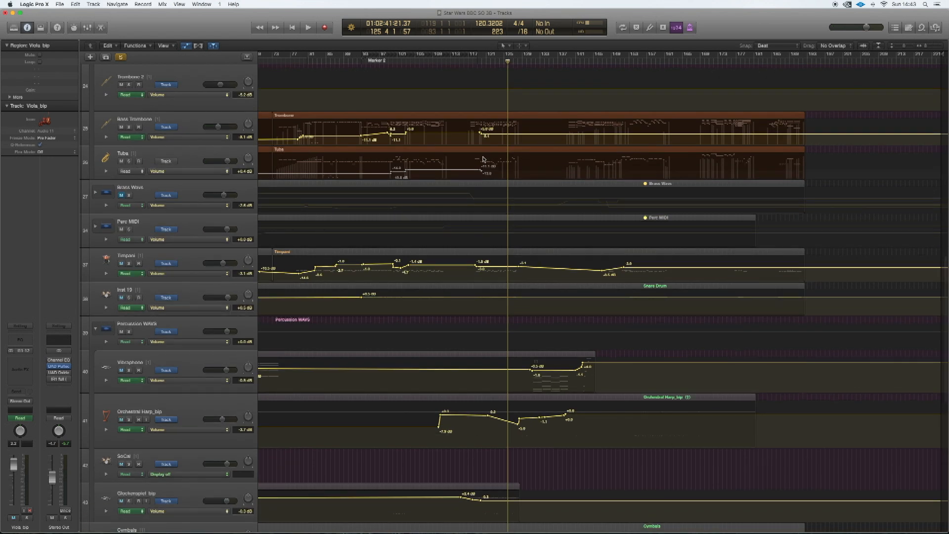
key(super+Left)
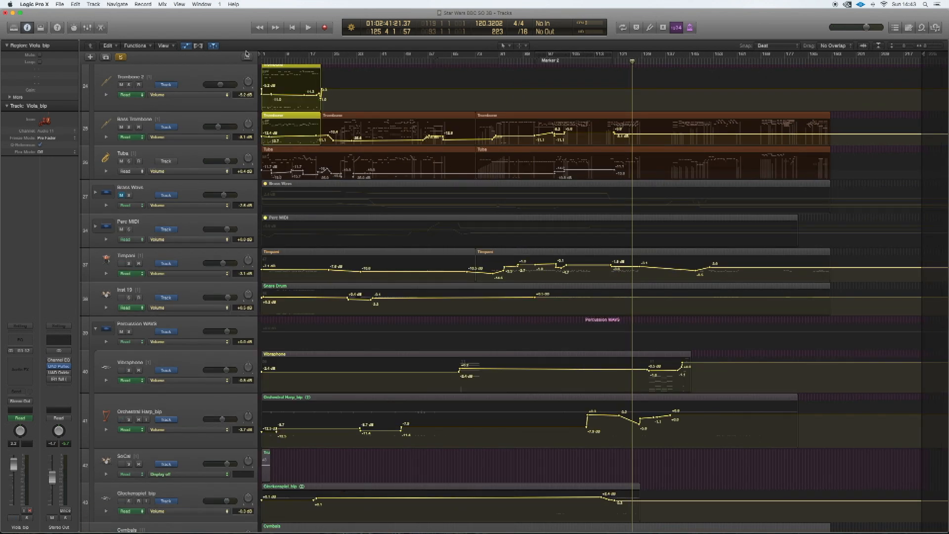
scroll(270, 118, up, 1)
click(120, 57)
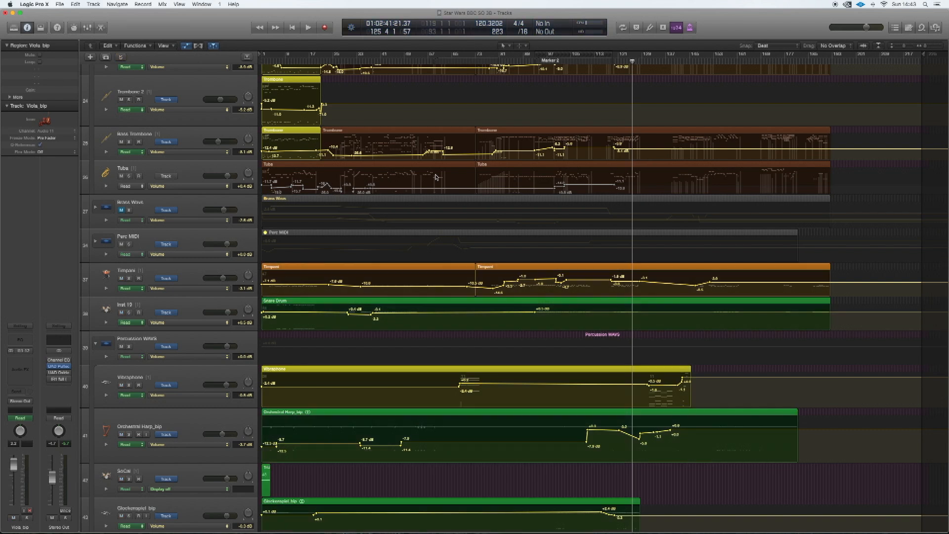
- In the "odd snares" project, return the playhead to the cycle start at bar 54
scroll(436, 177, up, 15)
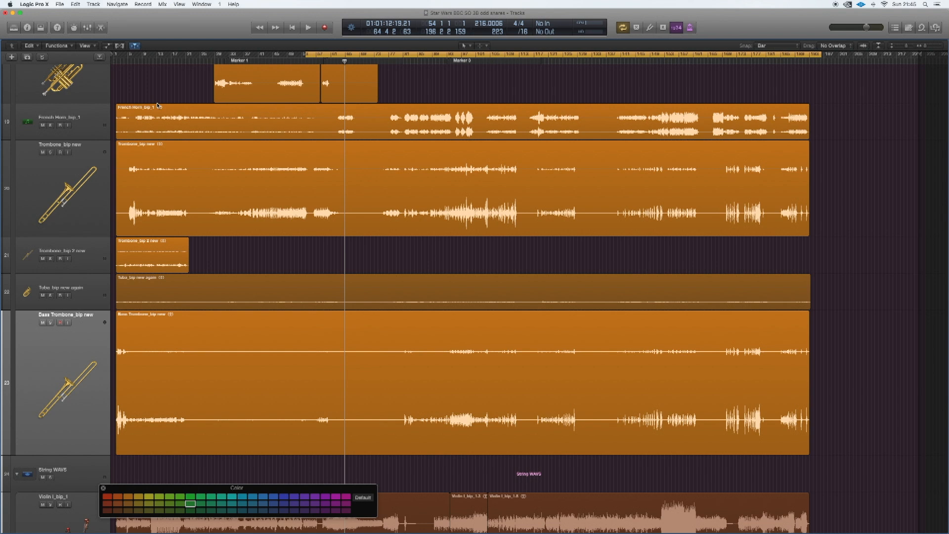
key(Return)
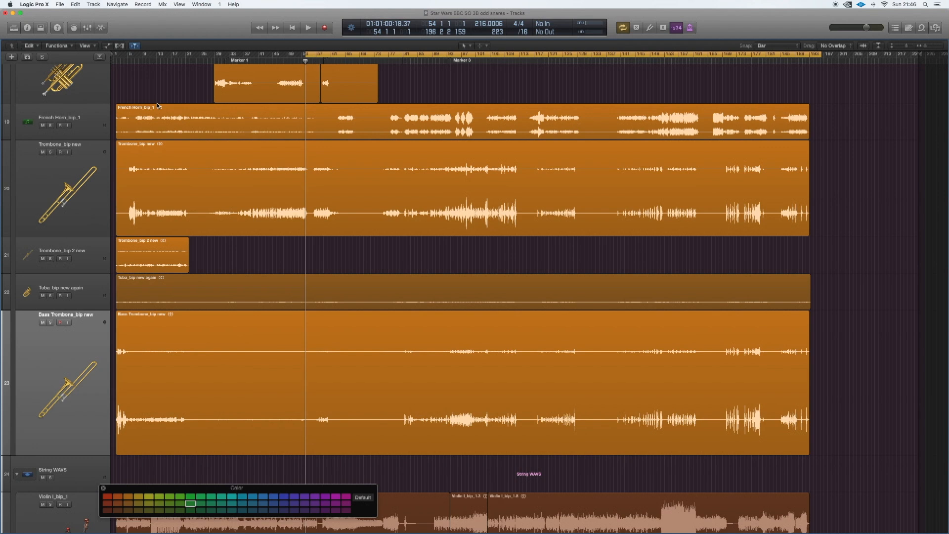
- Play the arrangement from bar 54 and reduce the track heights, including Bass Trombone's, to bring the string and percussion tracks into view
key(space)
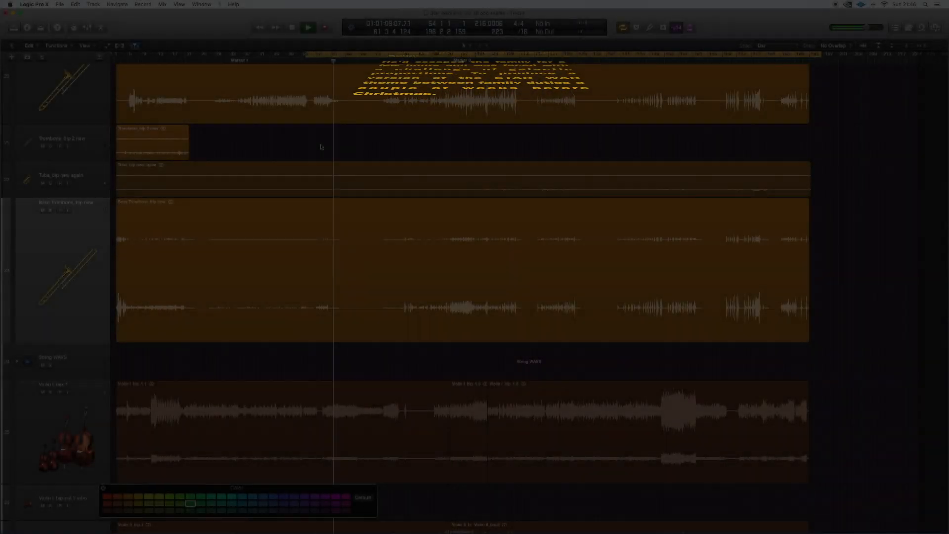
key(super+Up)
key(super+Up)
key(super+Up)
key(super+Up)
key(super+Up)
key(super+Up)
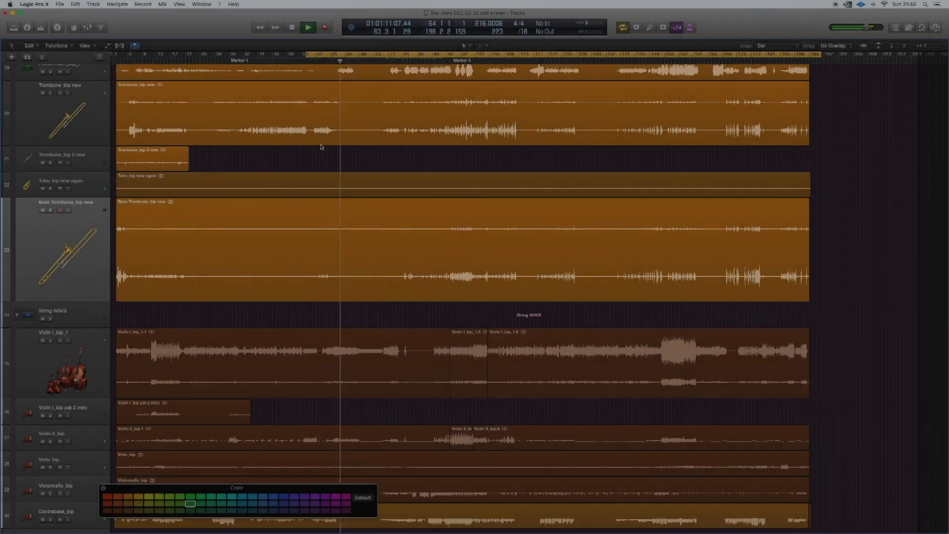
key(super+Up)
key(super+Up)
key(super+Up)
key(super+Up)
key(super+Up)
key(super+Up)
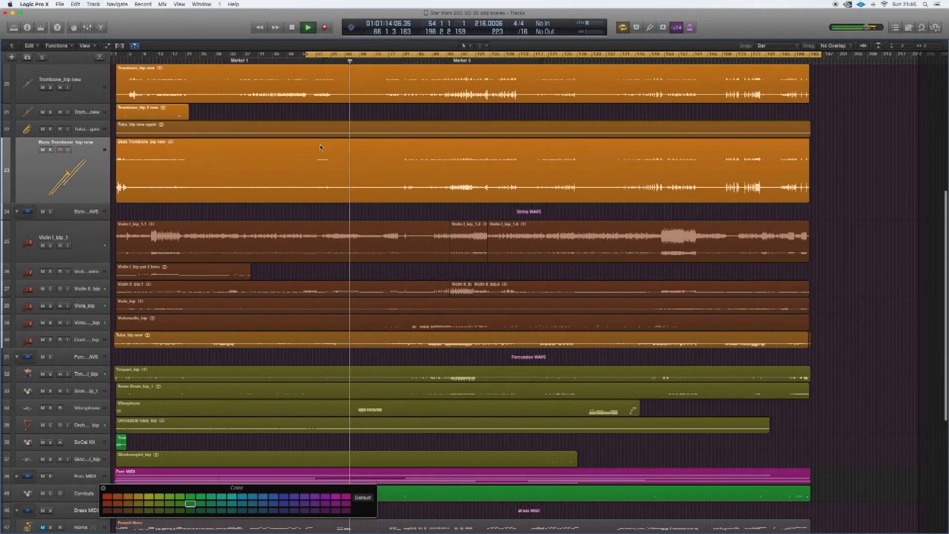
drag(83, 202, 84, 169)
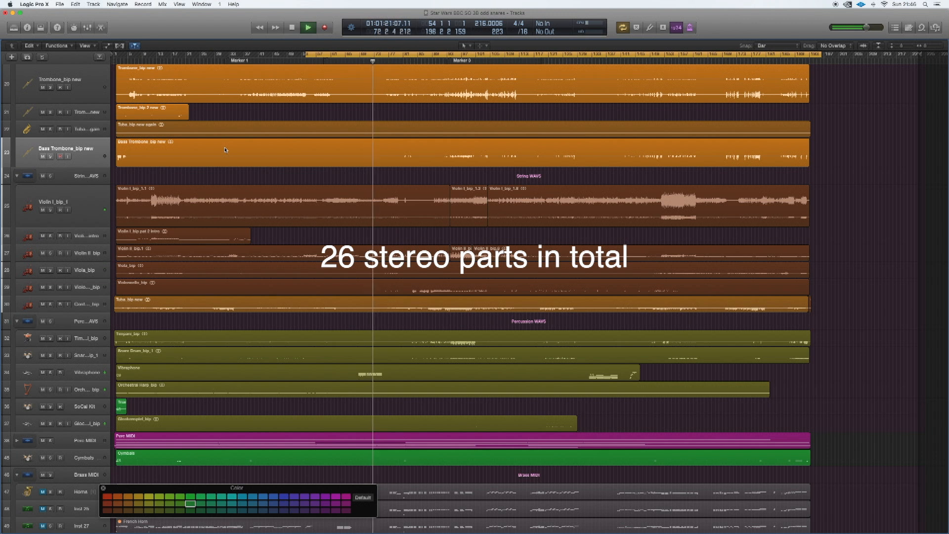
- Show the tracks' volume automation and enlarge the tracks until the string section's curves are readable
key(a)
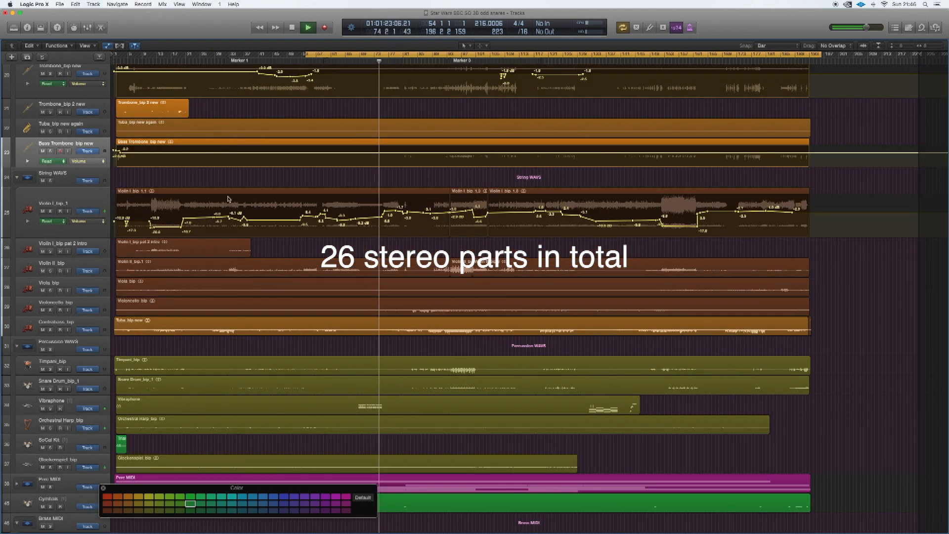
scroll(151, 215, down, 3)
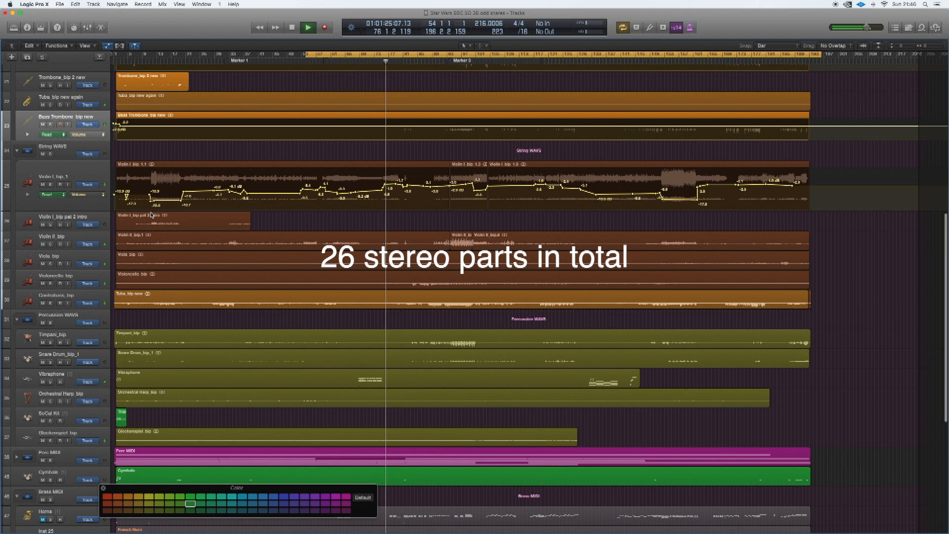
key(super+Up)
key(super+Down)
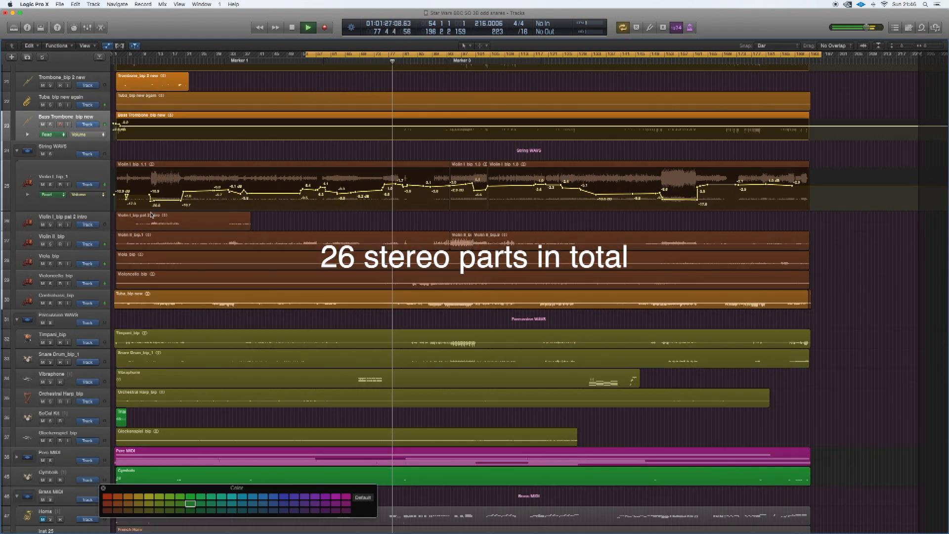
key(super+Down)
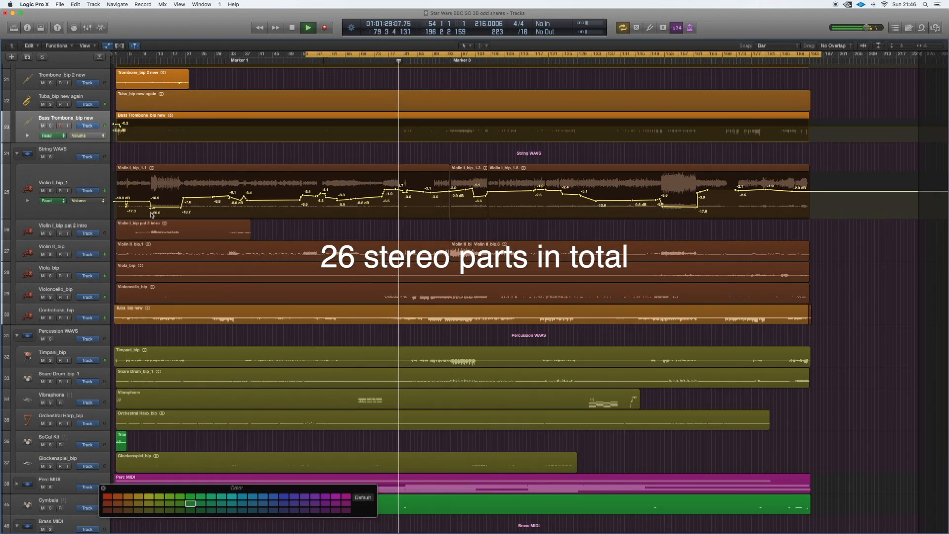
key(super+Down)
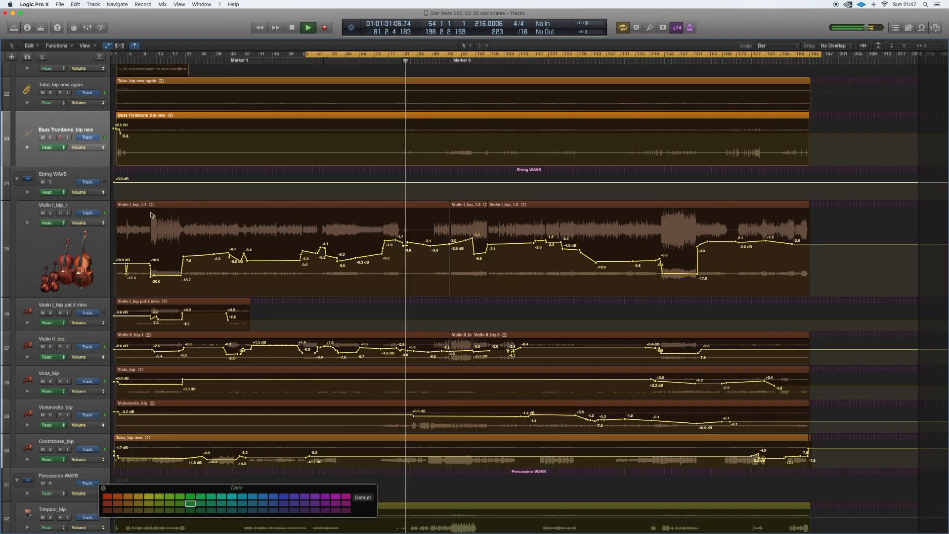
- Examine the volume automation on the string and percussion WAV tracks around the playhead at closer horizontal zoom
scroll(150, 215, down, 5)
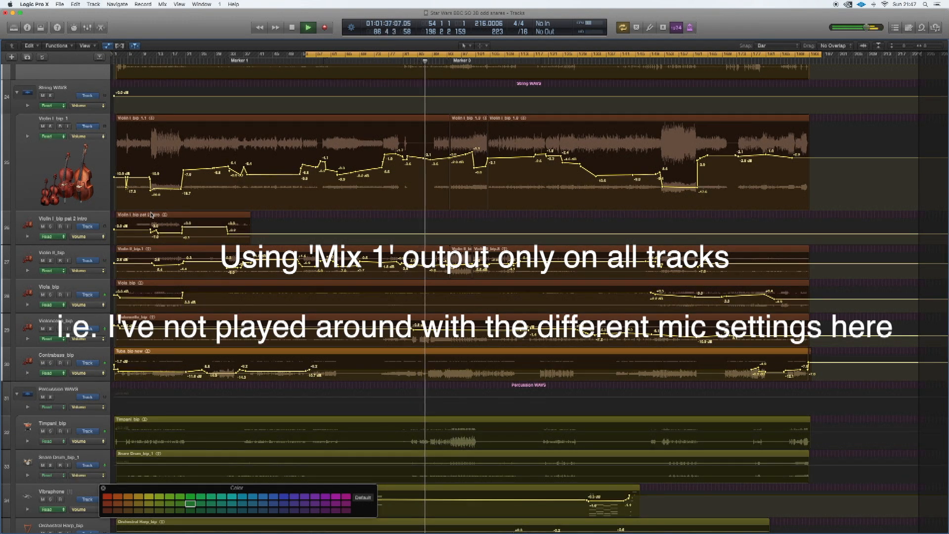
key(super+Right)
scroll(151, 215, right, 8)
key(super+Right)
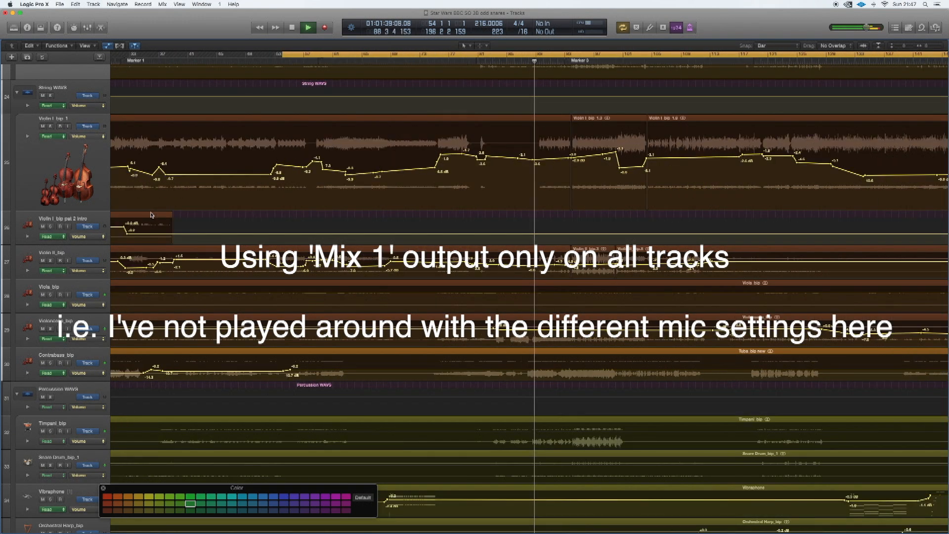
scroll(151, 216, down, 6)
scroll(151, 216, left, 3)
scroll(151, 215, down, 4)
scroll(101, 265, down, 7)
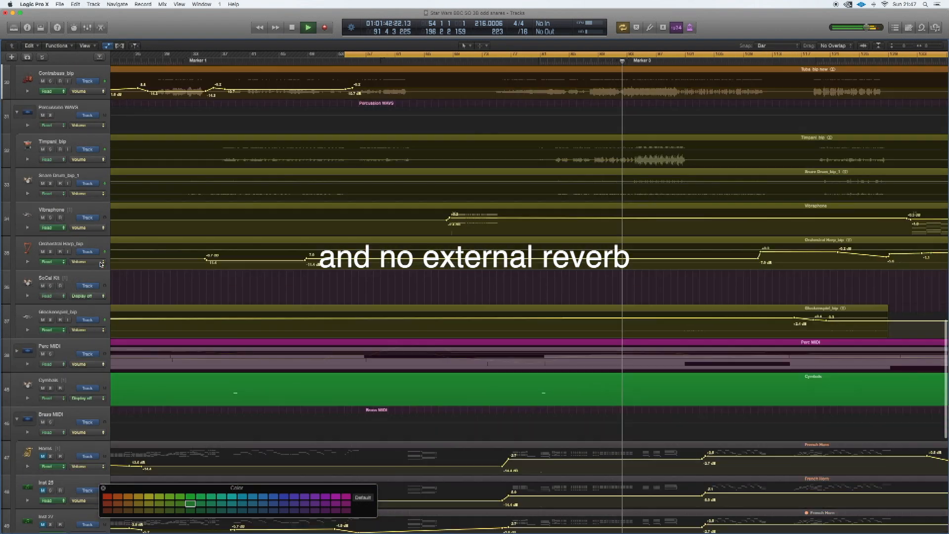
- Examine the volume automation and MIDI regions of the Brass MIDI and Sting MIDI tracks
scroll(101, 264, down, 1)
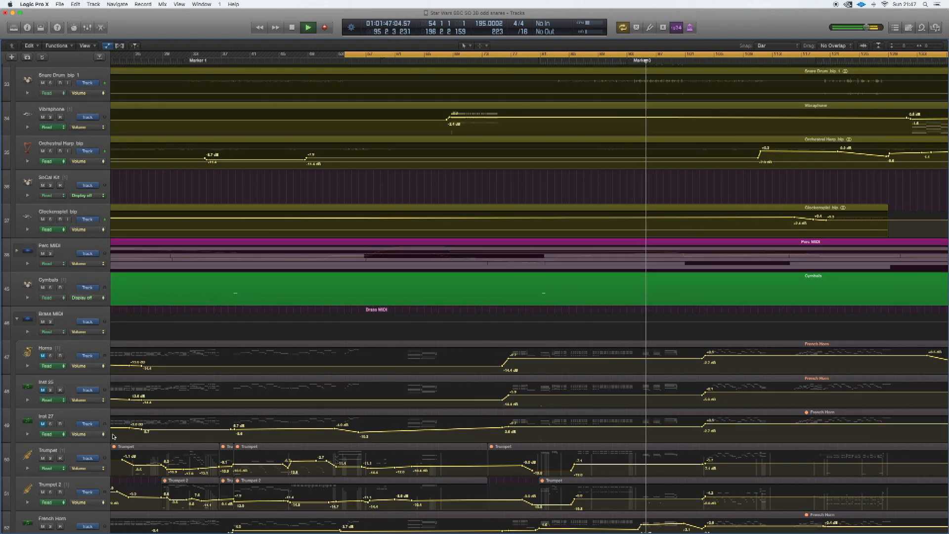
scroll(114, 436, down, 8)
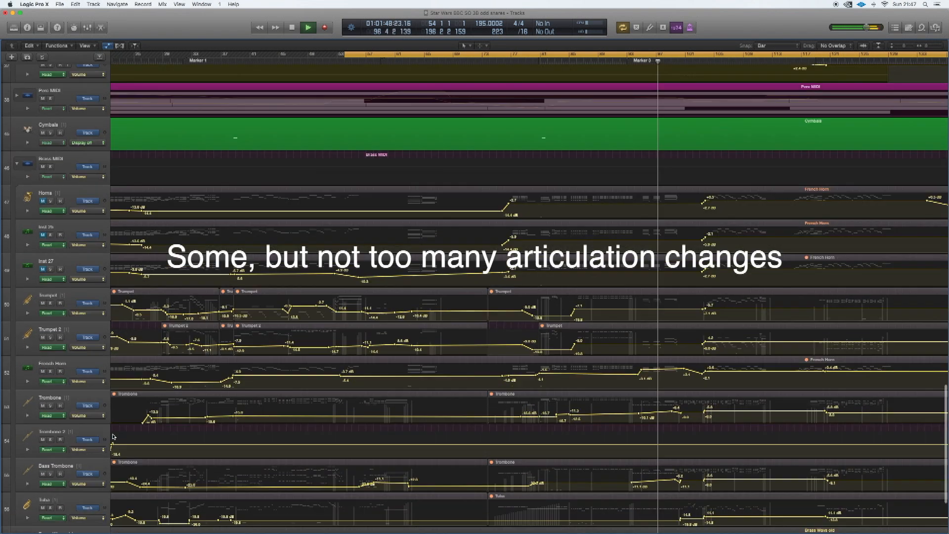
scroll(114, 436, down, 4)
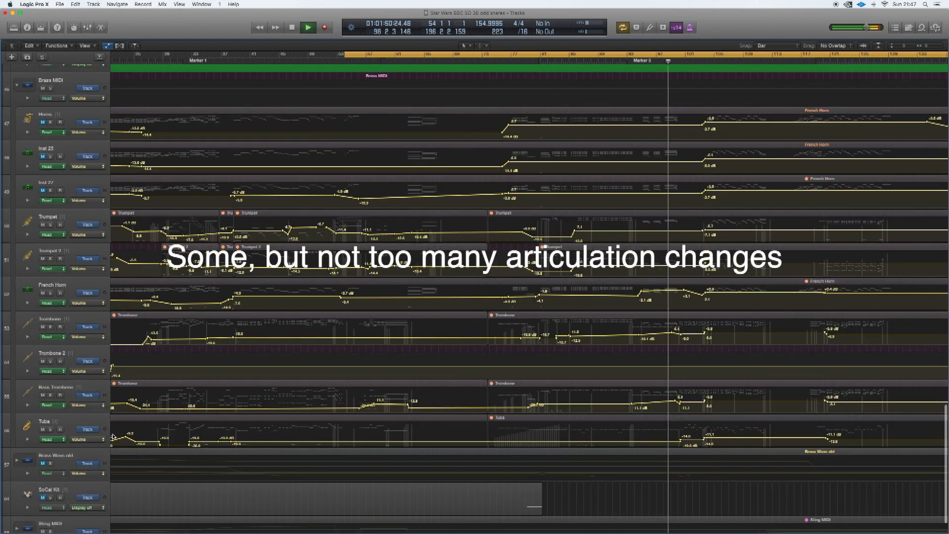
scroll(113, 438, down, 1)
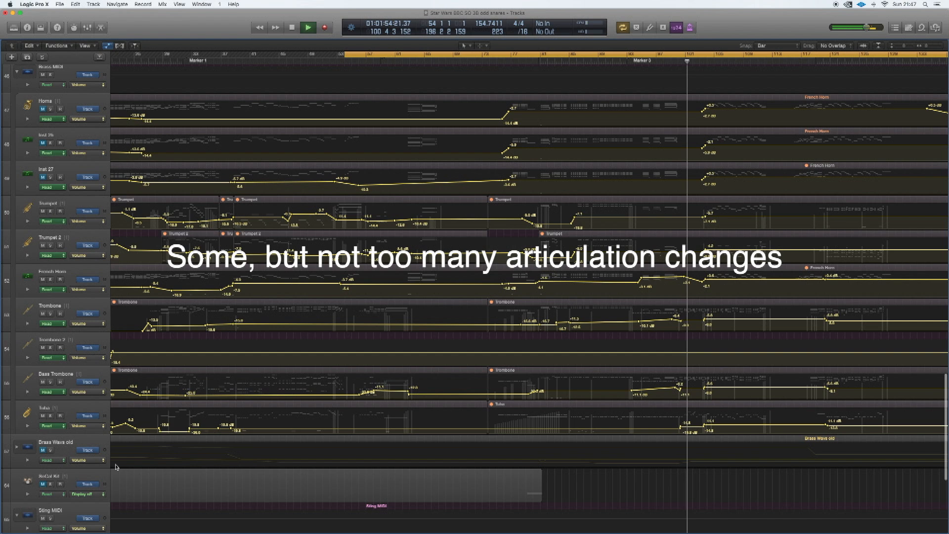
scroll(115, 467, down, 12)
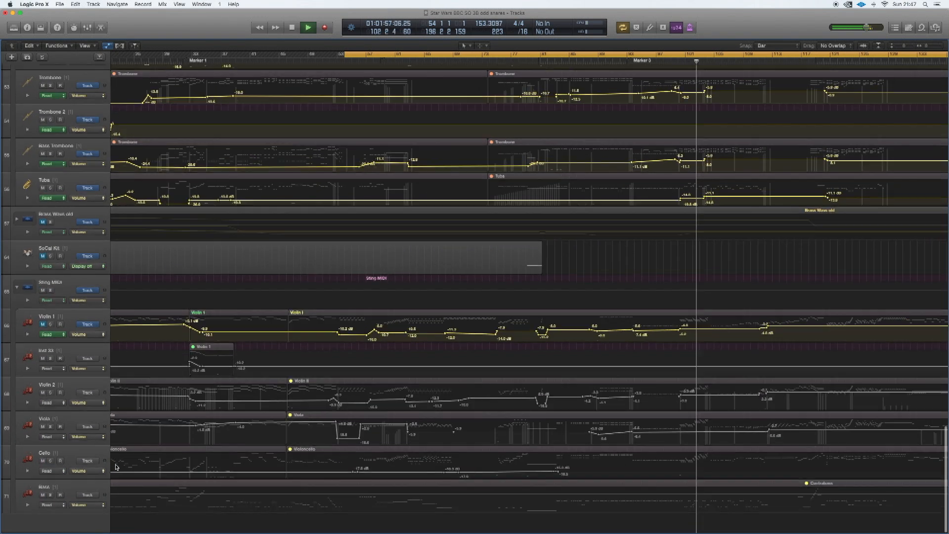
scroll(116, 467, up, 4)
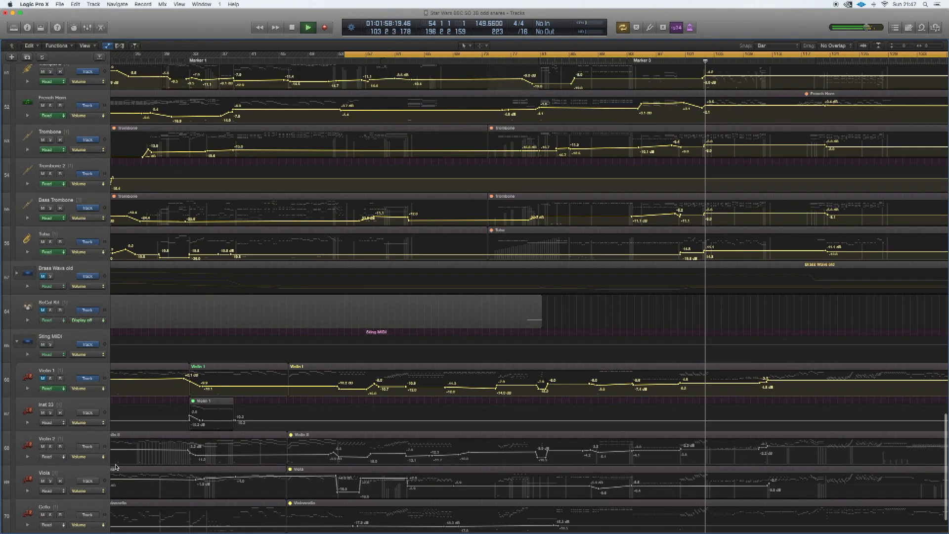
scroll(115, 467, up, 3)
scroll(115, 467, right, 5)
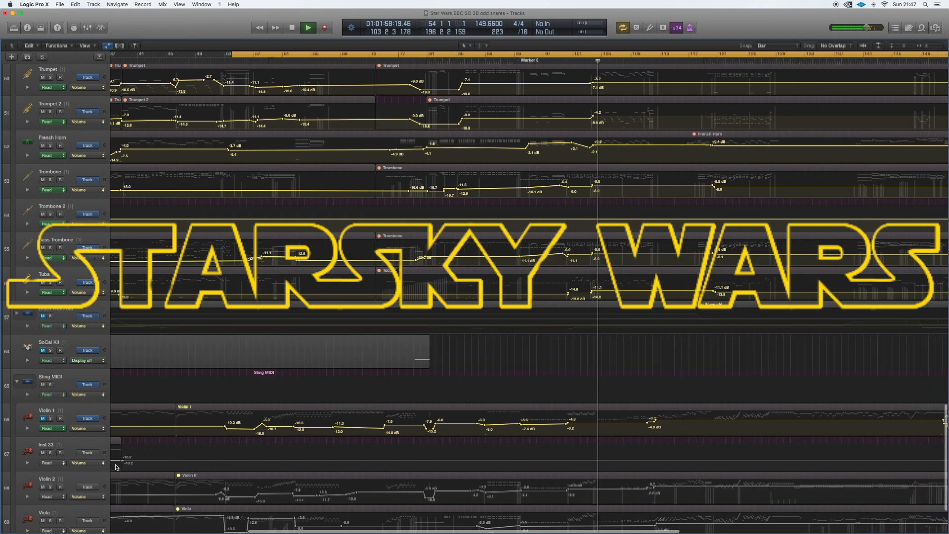
- Collapse the Sting MIDI and Brass MIDI track stacks
scroll(116, 466, up, 3)
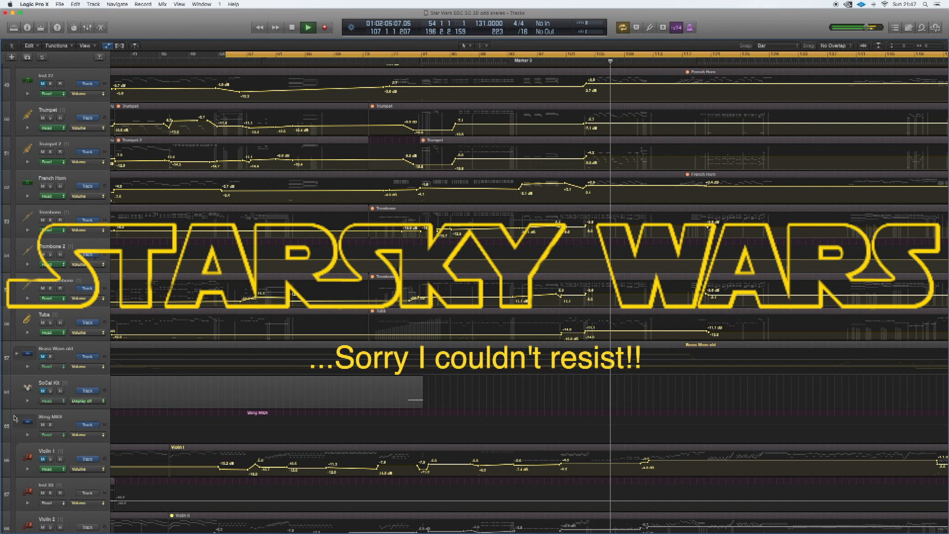
scroll(16, 420, up, 4)
scroll(18, 423, up, 4)
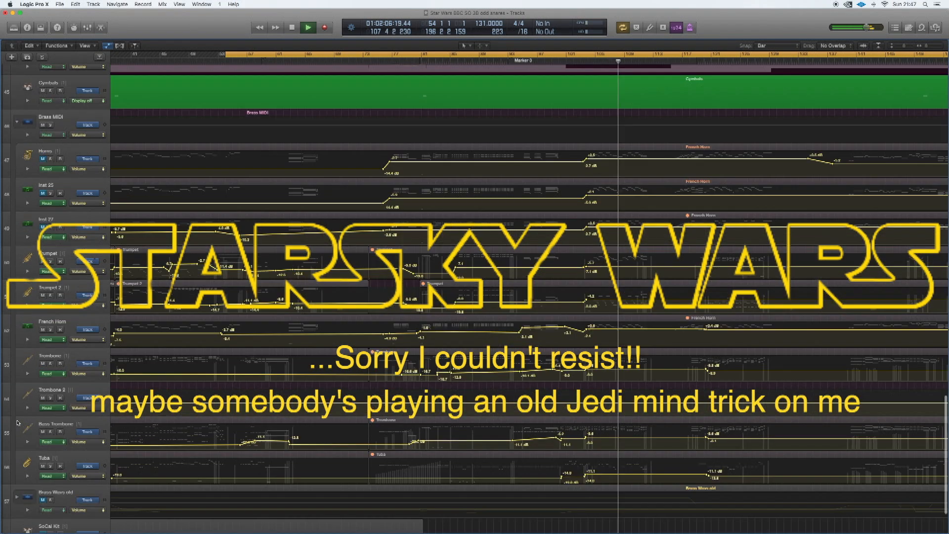
scroll(18, 424, up, 2)
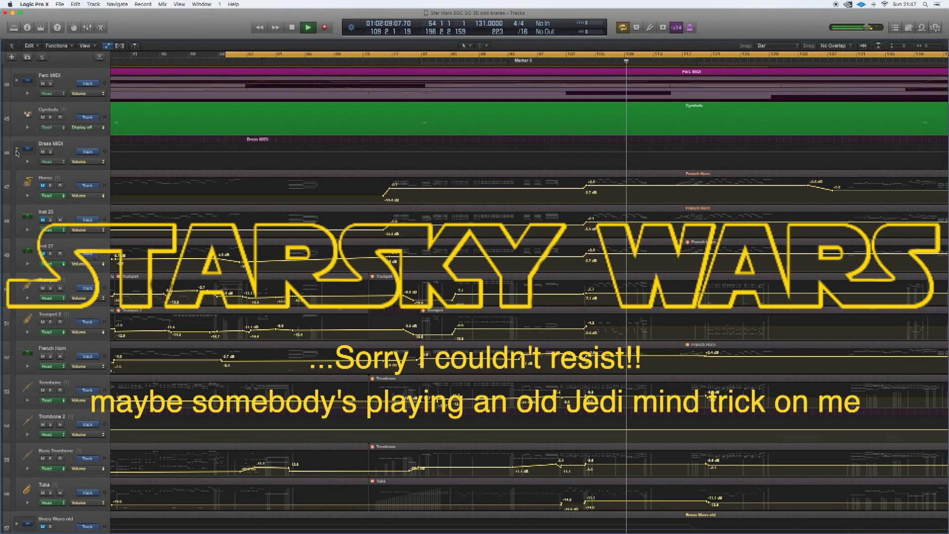
click(16, 150)
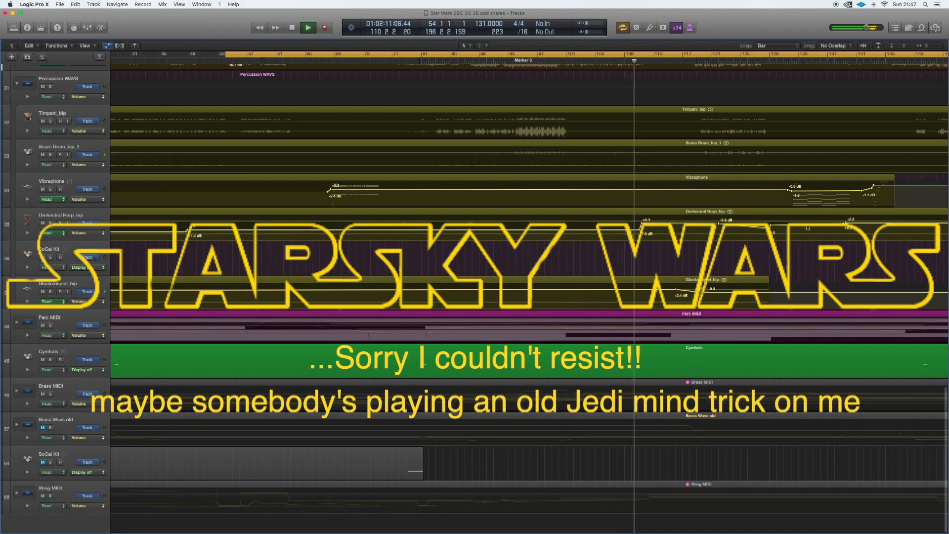
- Open the Mixer during playback and reposition its window slightly over the arrangement to view the channel strips
scroll(475, 297, up, 5)
scroll(529, 297, up, 2)
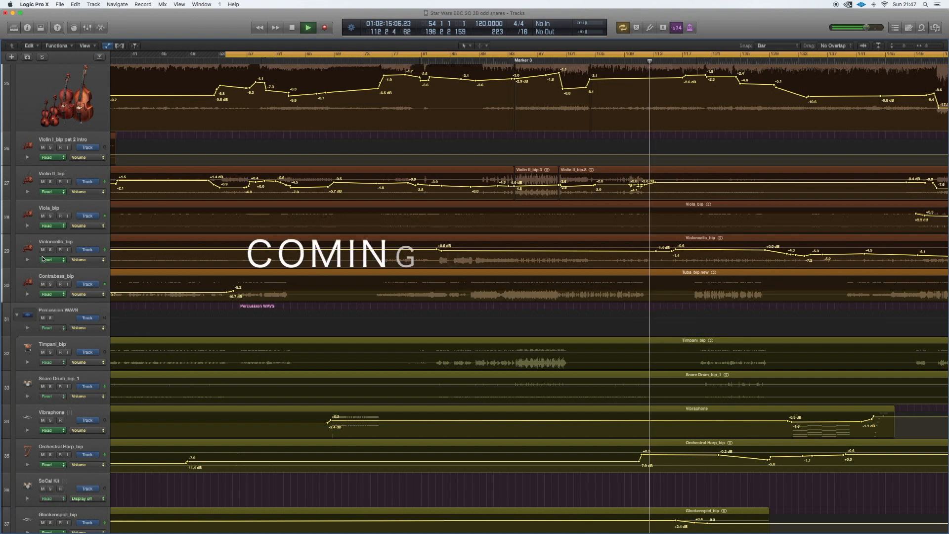
key(x)
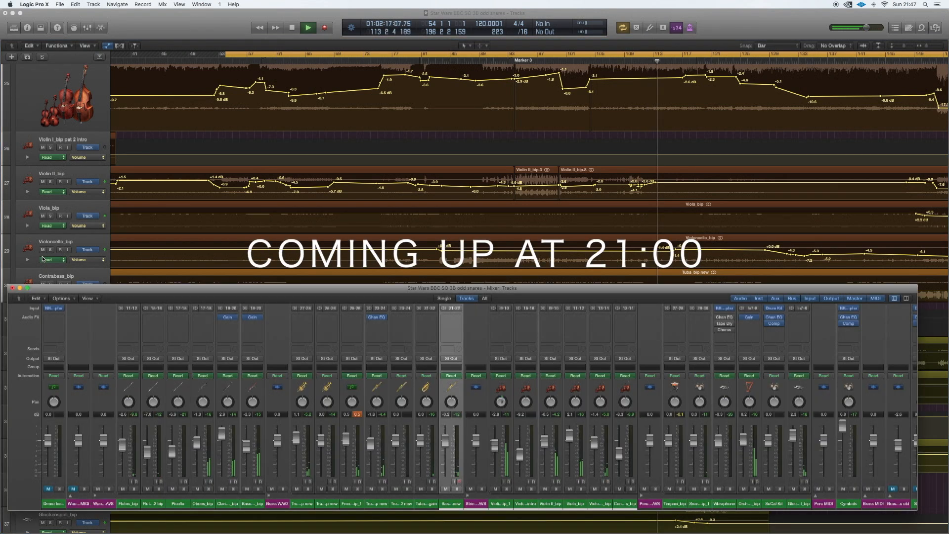
drag(74, 287, 78, 286)
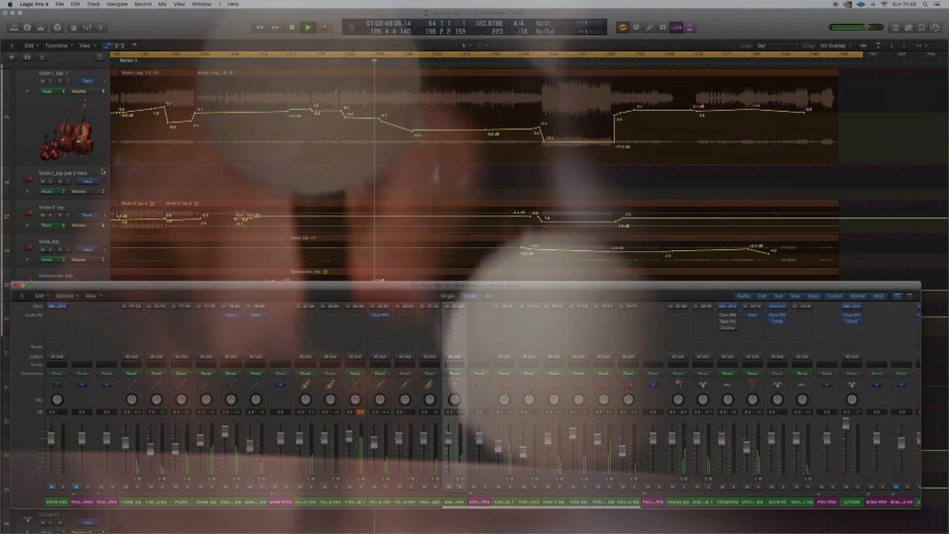
- Select the Violin I_bip pat 2 intro track and shrink the track heights to survey the arrangement from woodwinds to Sting MIDI
click(102, 171)
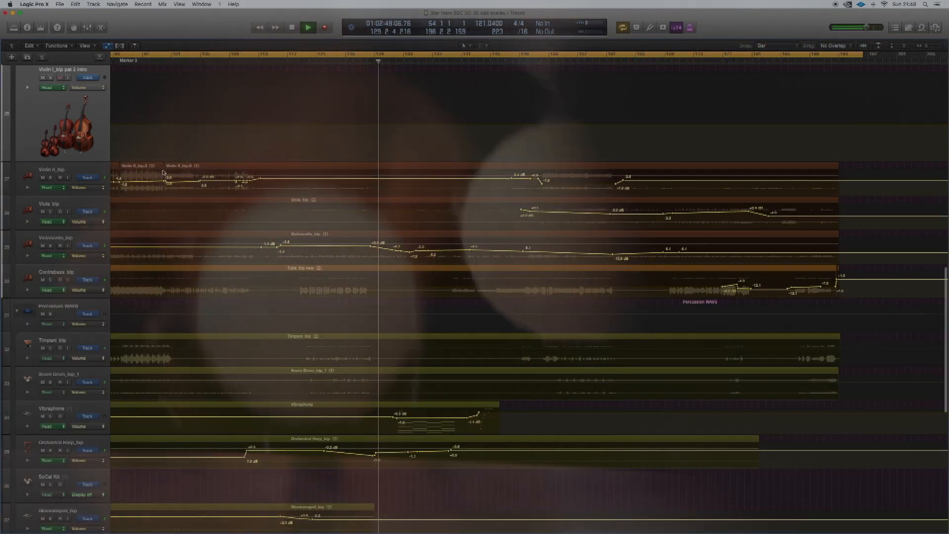
key(super+Up)
key(super+Up)
key(super+Up)
key(super+Up)
key(super+Up)
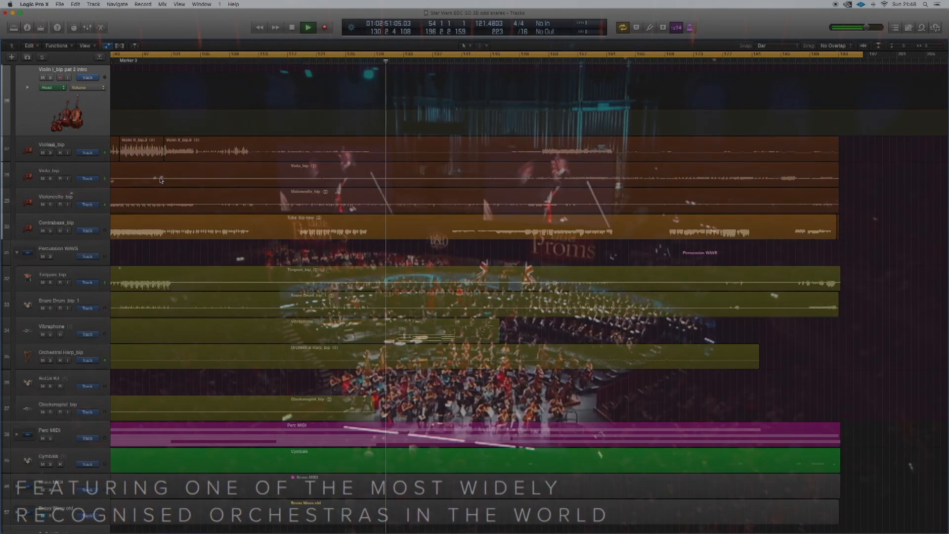
scroll(161, 181, up, 1)
scroll(161, 180, up, 1)
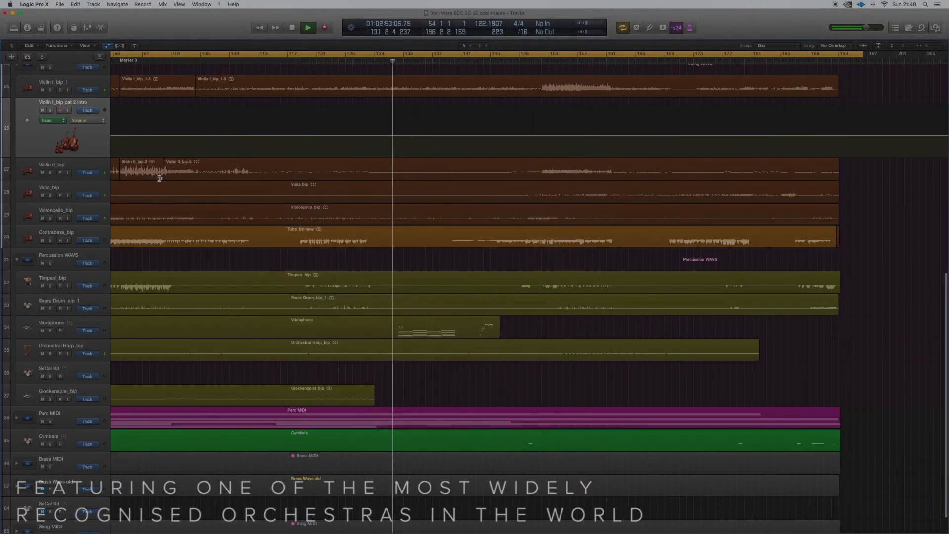
key(super+Up)
key(super+Up)
key(super+Up)
key(super+Up)
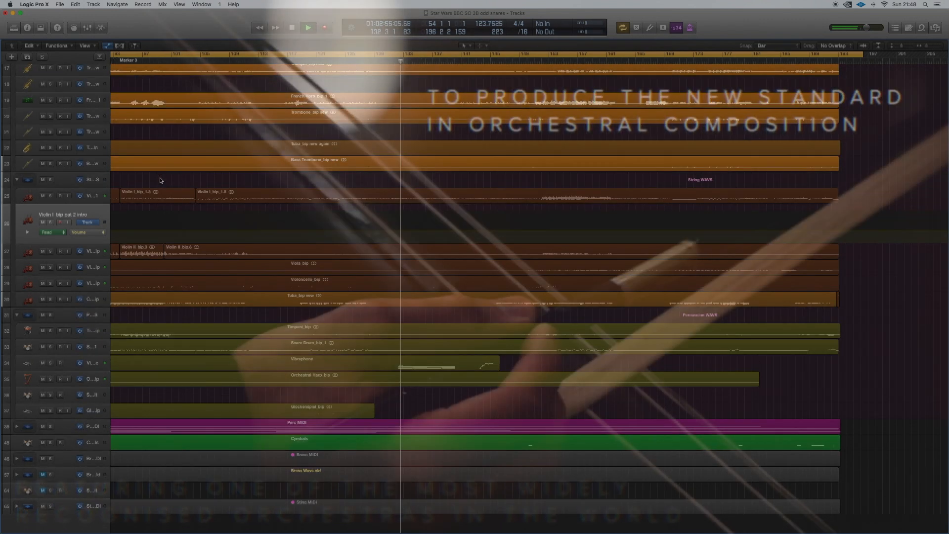
scroll(161, 180, up, 1)
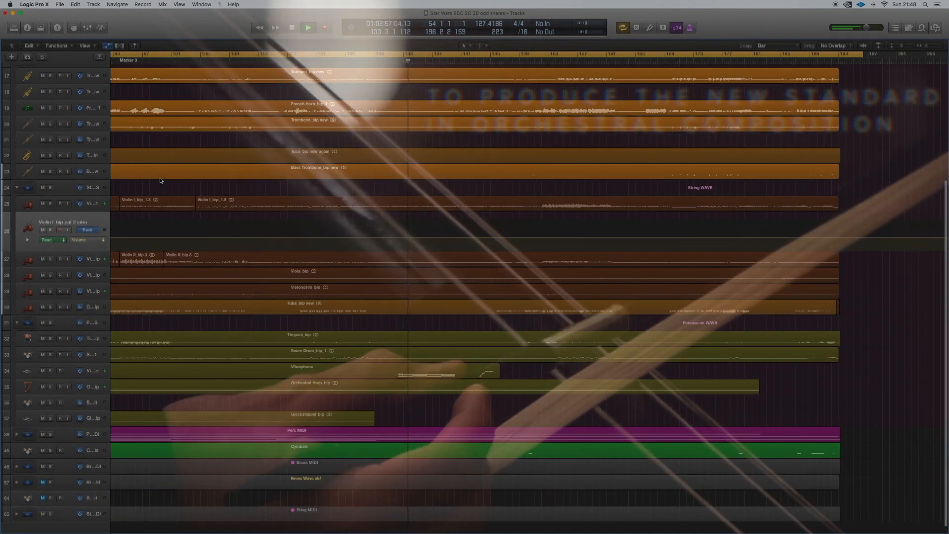
key(super+Up)
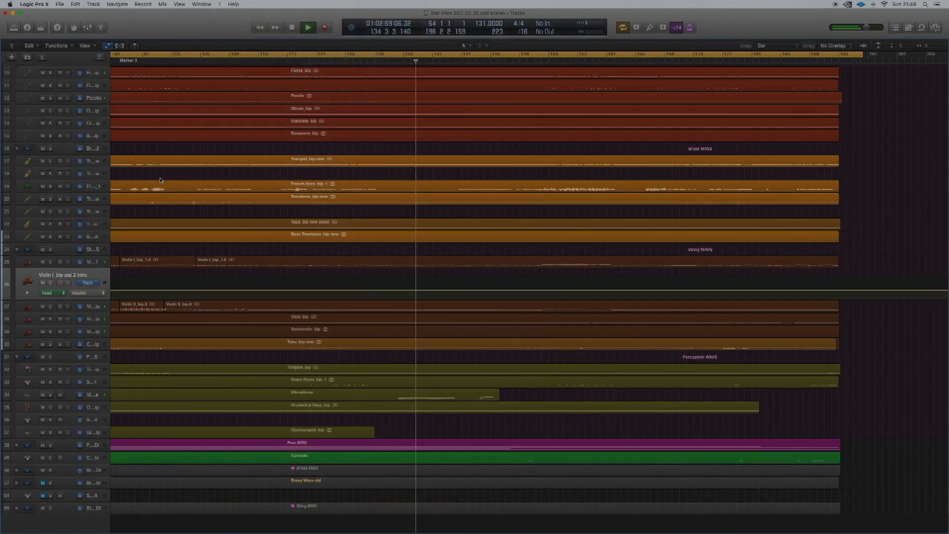
key(super+Up)
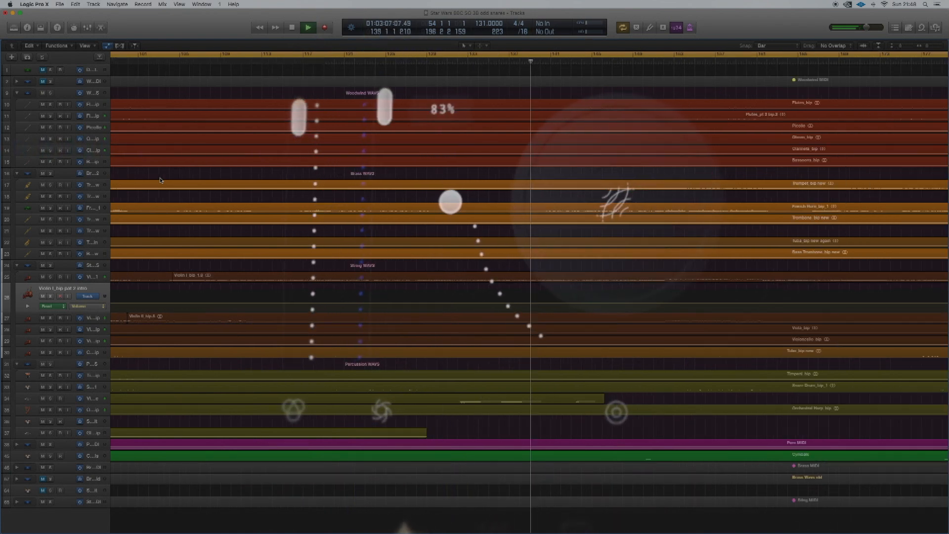
key(super+Up)
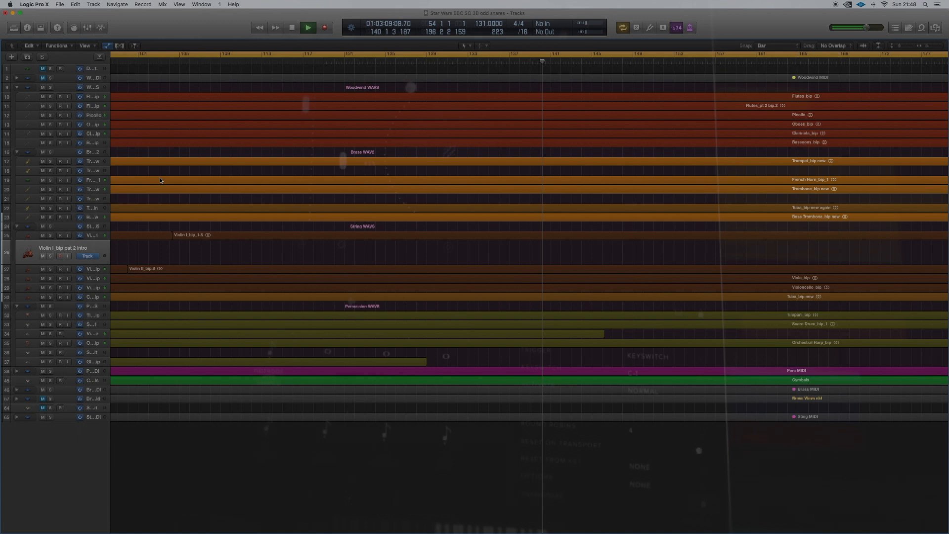
key(super+Down)
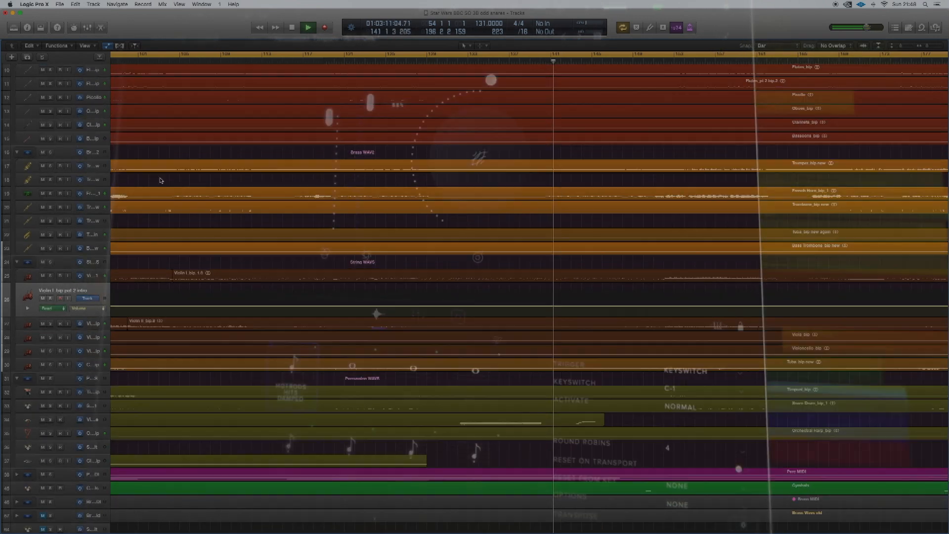
- Enlarge the track heights around the brass and string tracks and show volume automation on all tracks
key(super+Down)
key(super+Down)
key(super+Down)
scroll(159, 180, right, 3)
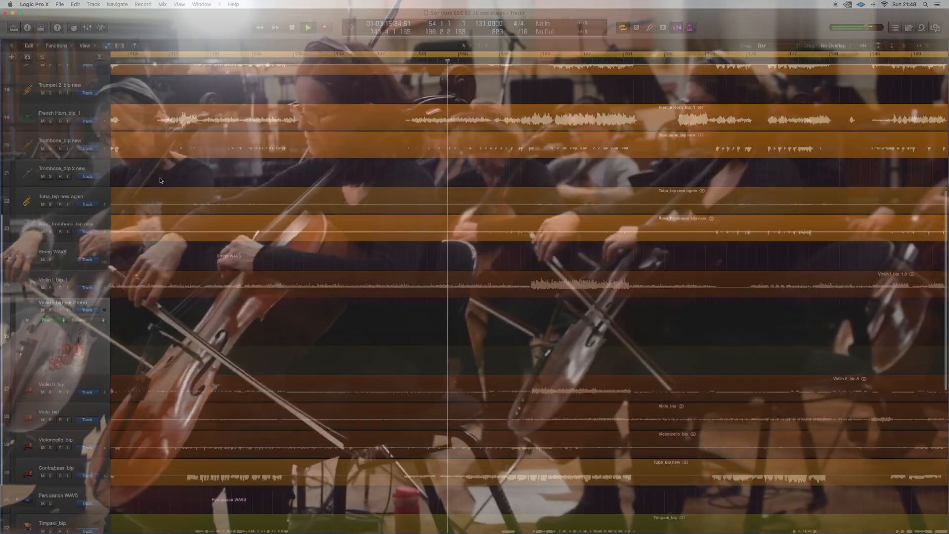
scroll(160, 180, up, 3)
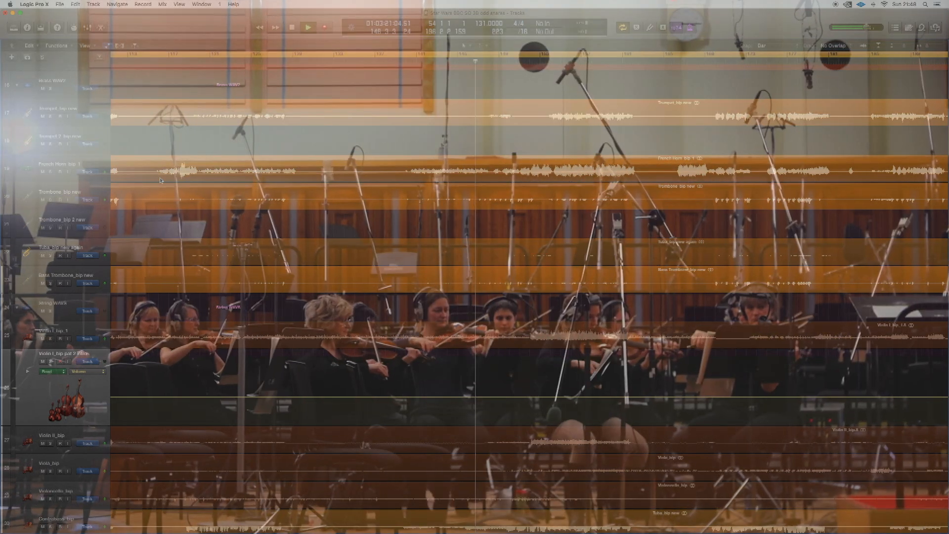
key(a)
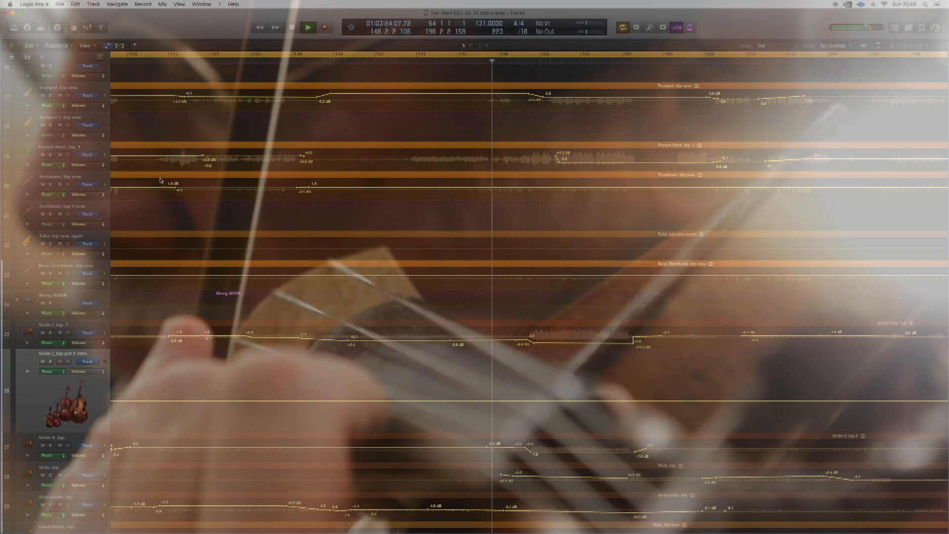
- Examine the volume automation curves of the brass, string and percussion audio tracks during playback
scroll(161, 180, down, 5)
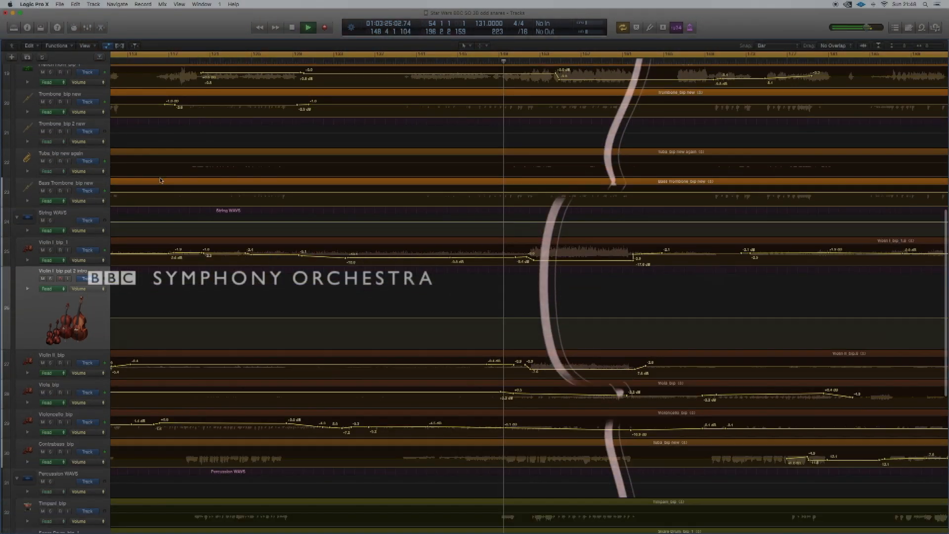
scroll(161, 181, down, 2)
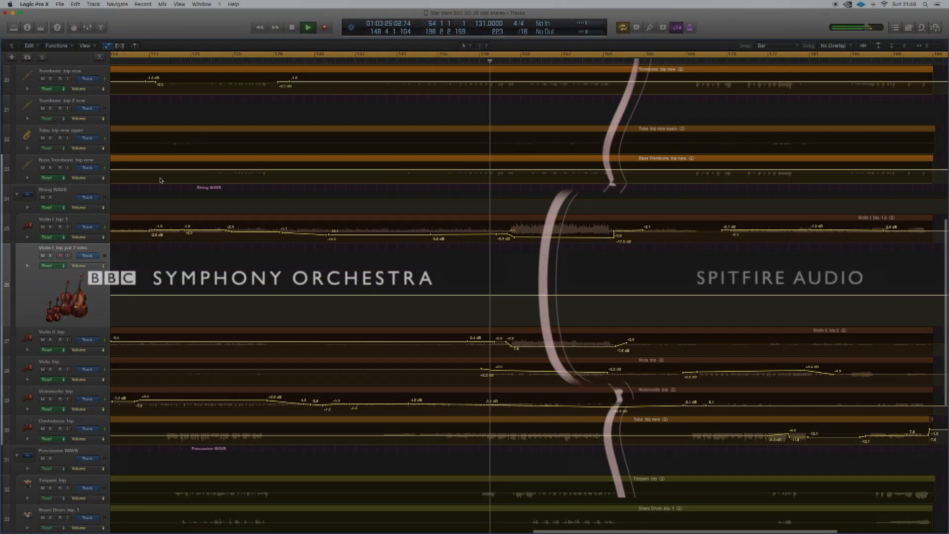
scroll(161, 181, right, 3)
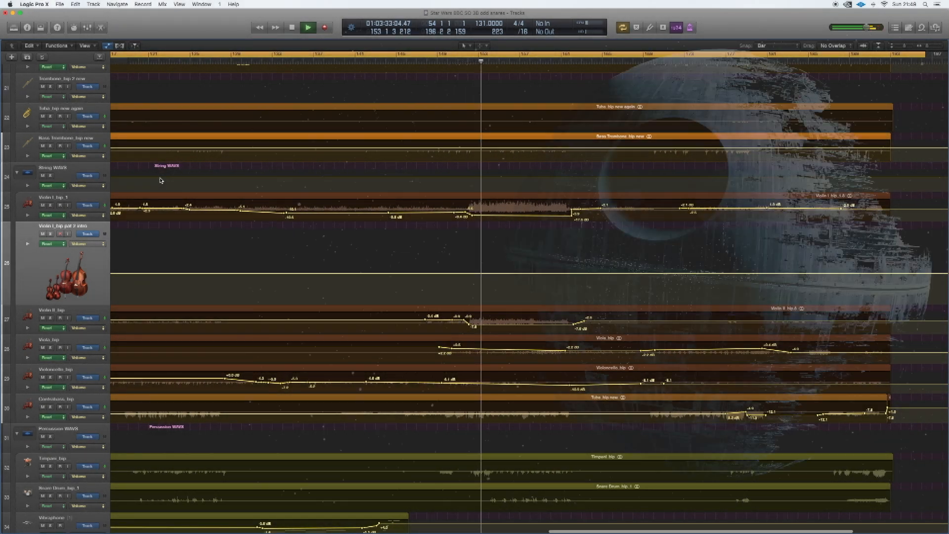
scroll(161, 180, right, 8)
scroll(161, 181, up, 7)
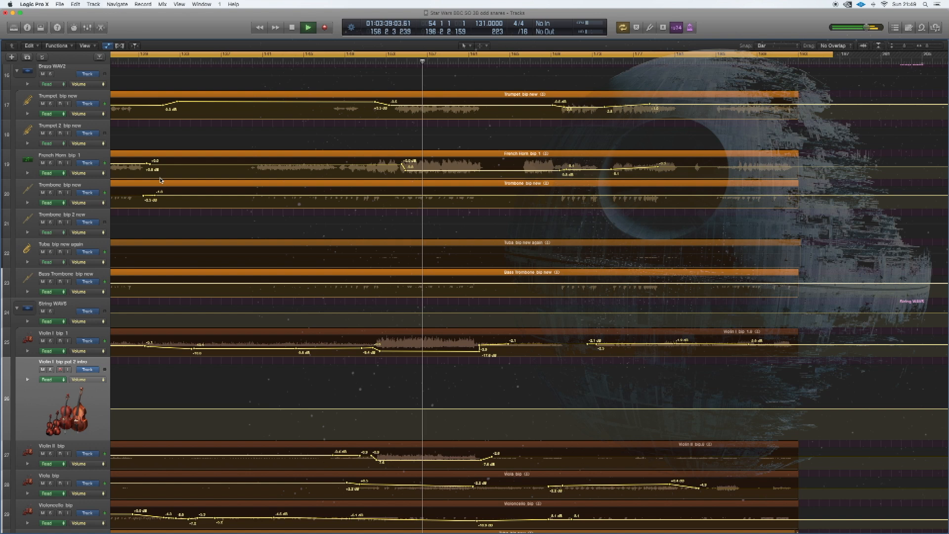
scroll(161, 180, up, 3)
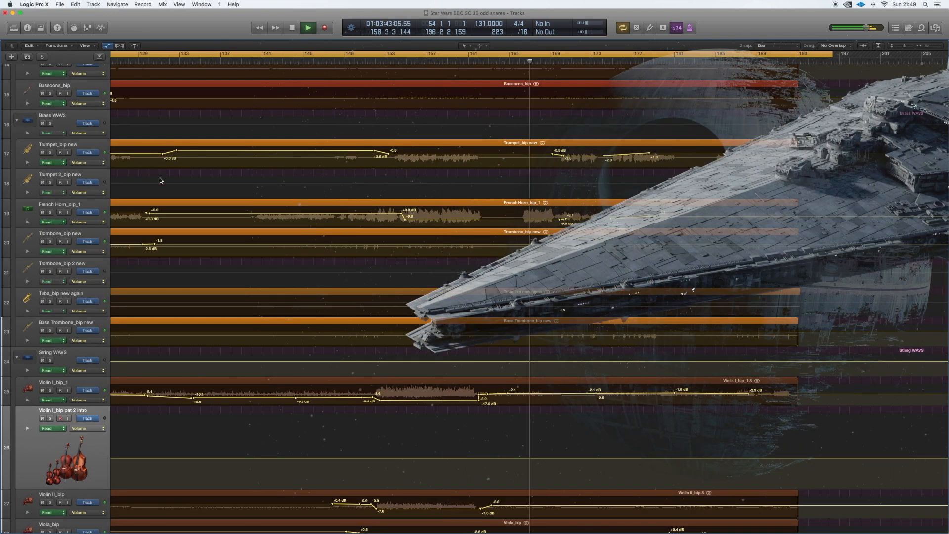
- Zoom the timeline out to view the brass and string automation from about bar 57 to the end of the project
key(super+Right)
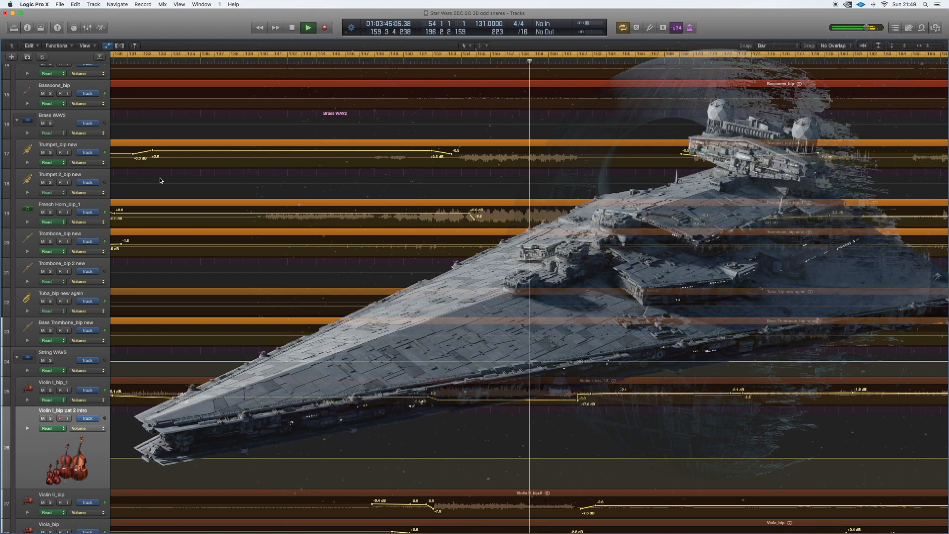
key(super+Left)
key(super+Left)
key(super+Left)
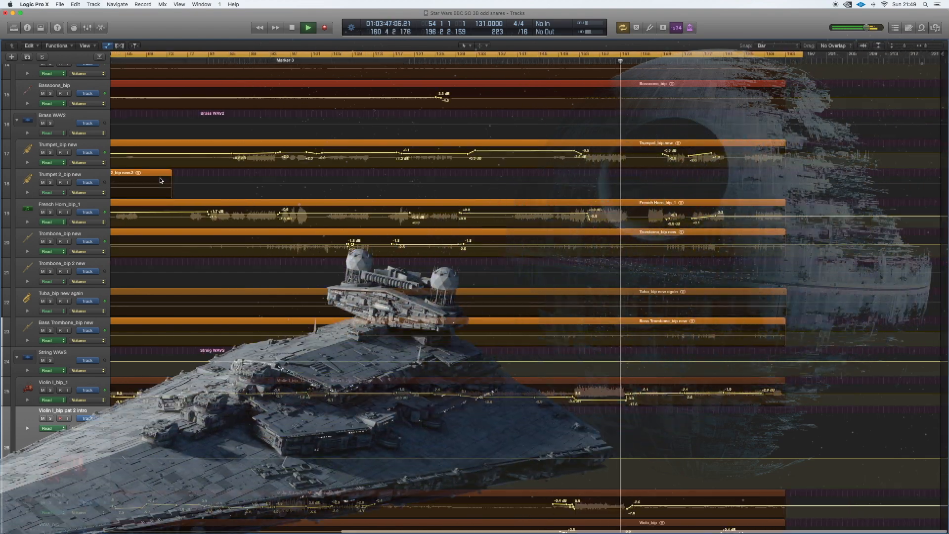
scroll(160, 181, left, 3)
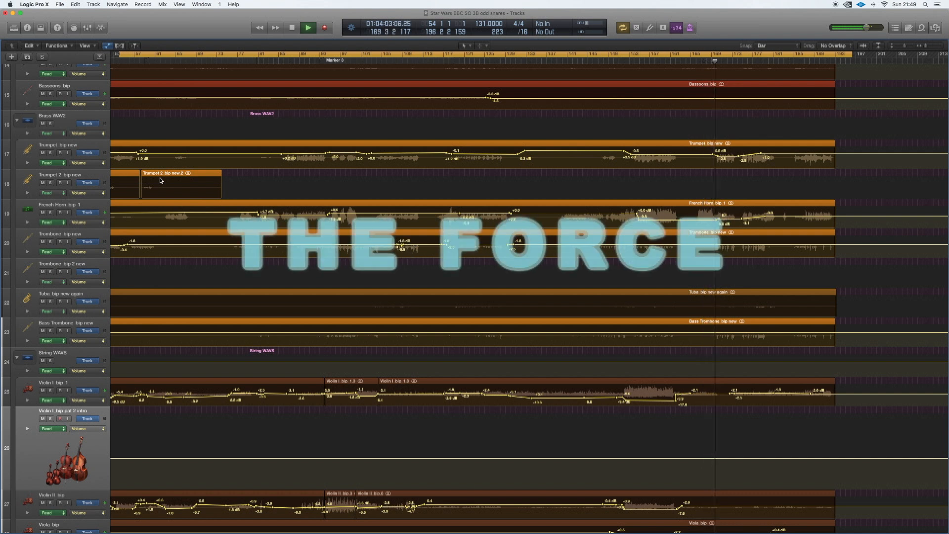
- Expand the Woodwind MIDI track stack to view its instrument tracks, and collapse it again
scroll(161, 180, up, 10)
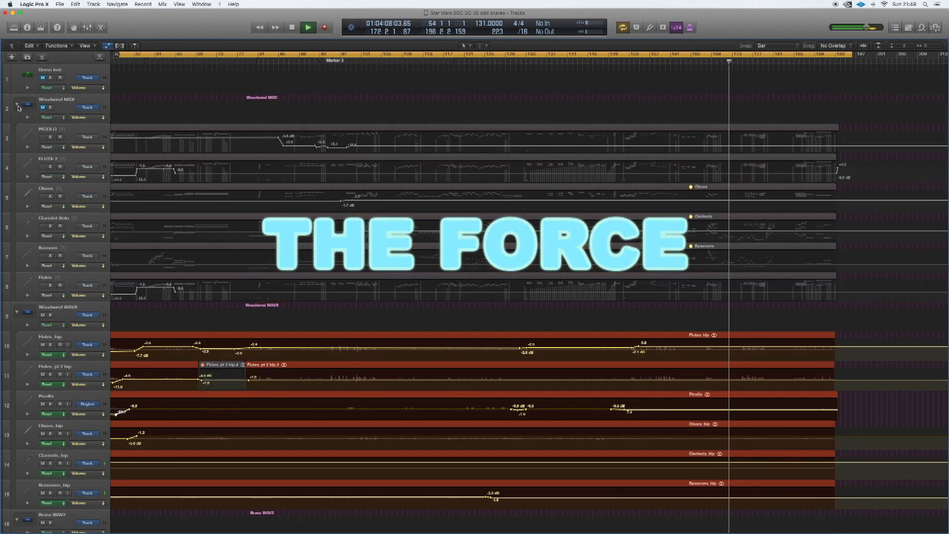
click(17, 104)
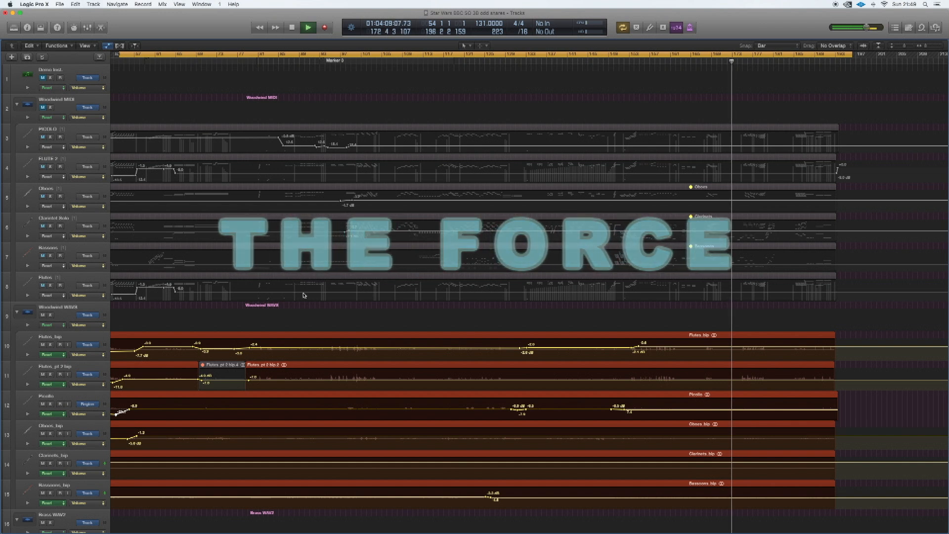
click(17, 105)
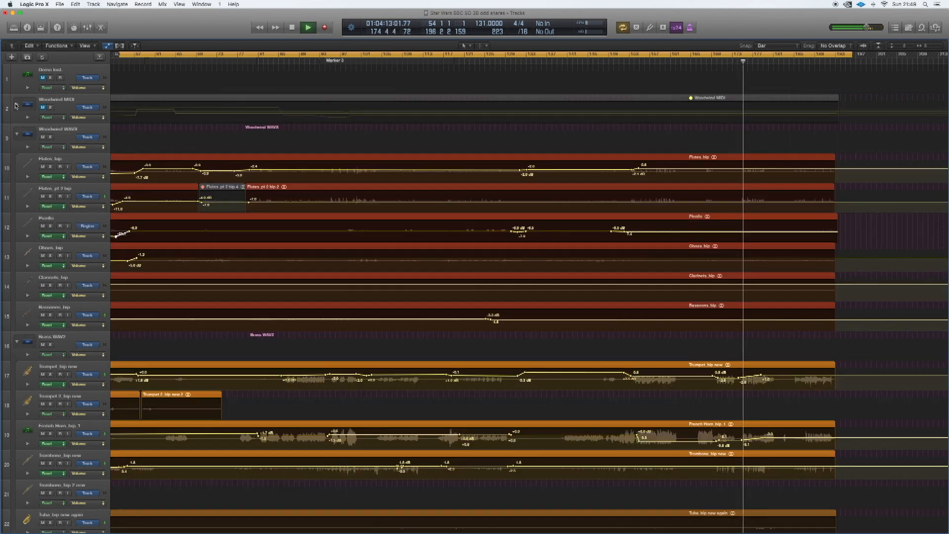
- Survey the volume automation from the woodwind tracks through brass and strings down to the percussion tracks
scroll(199, 342, down, 5)
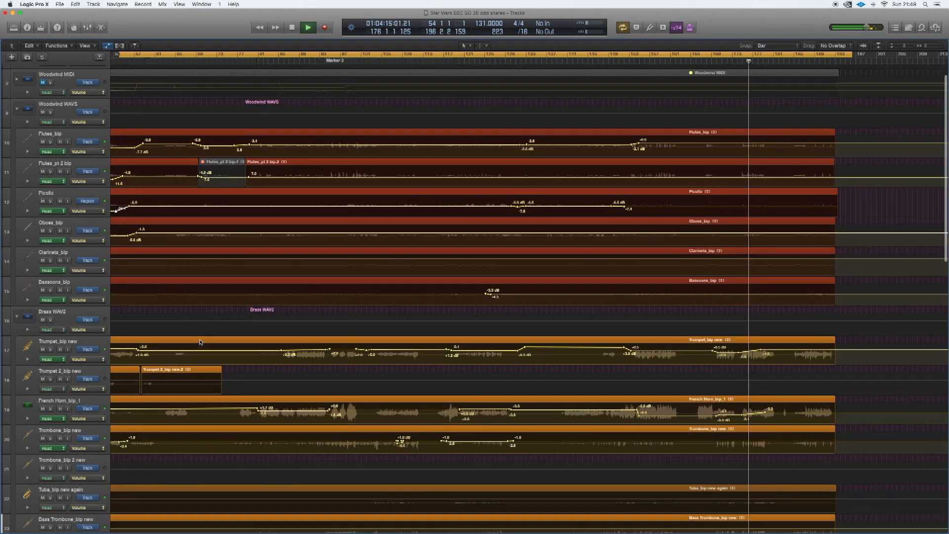
scroll(200, 343, down, 1)
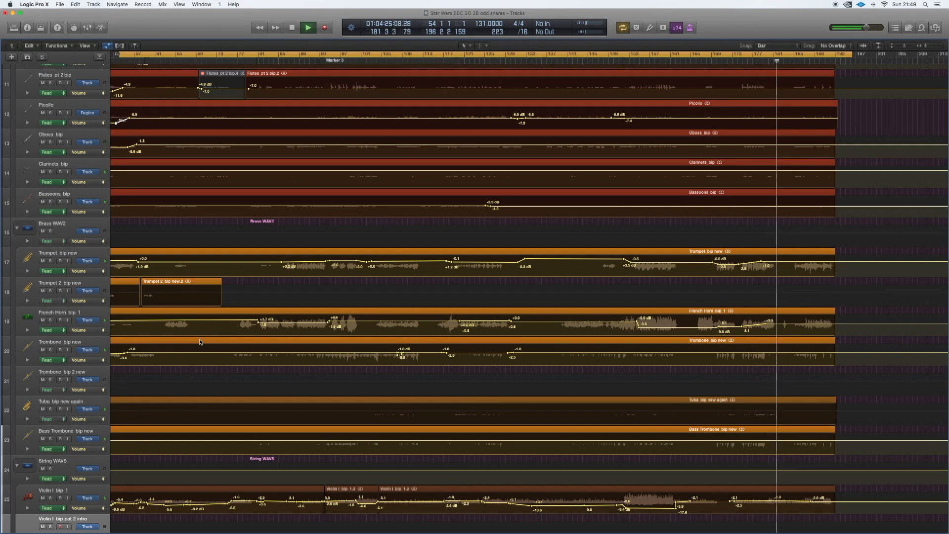
scroll(200, 342, down, 4)
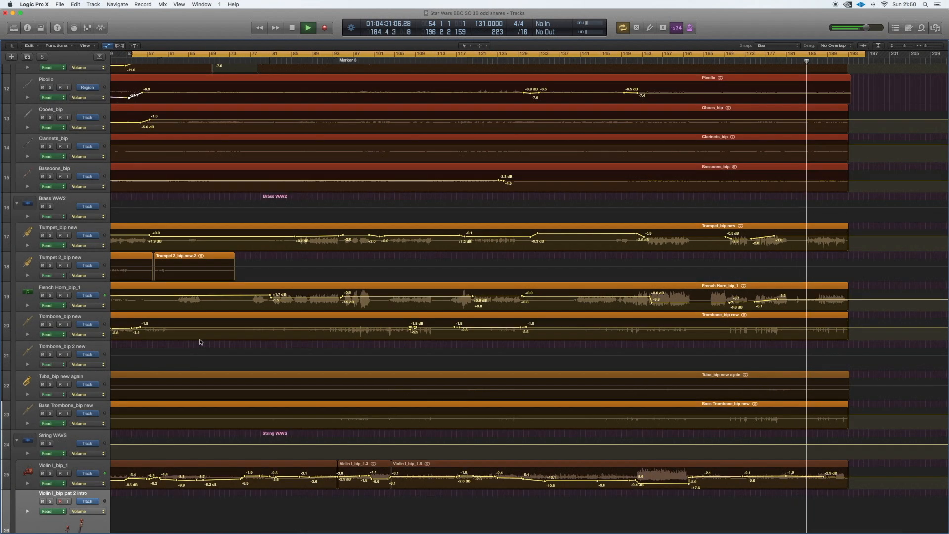
scroll(200, 342, down, 10)
scroll(200, 342, down, 15)
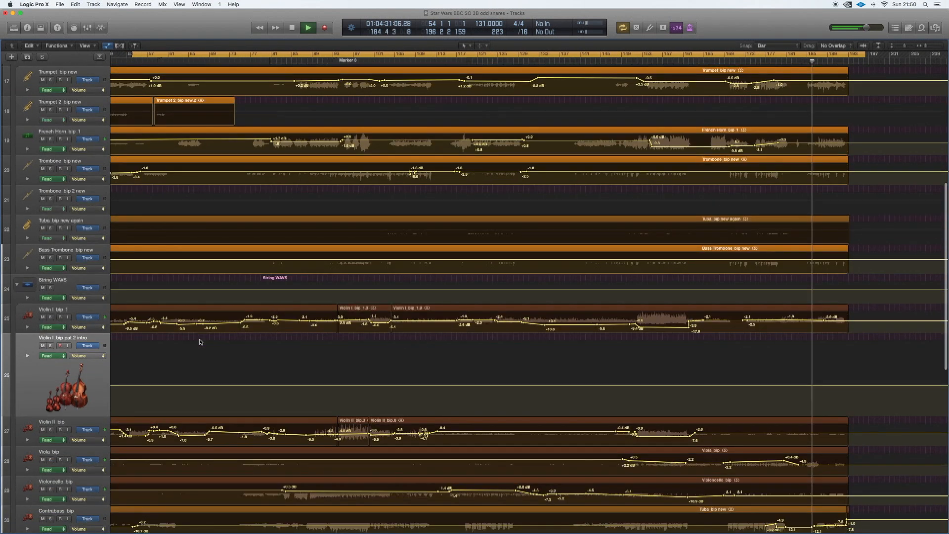
scroll(200, 342, down, 7)
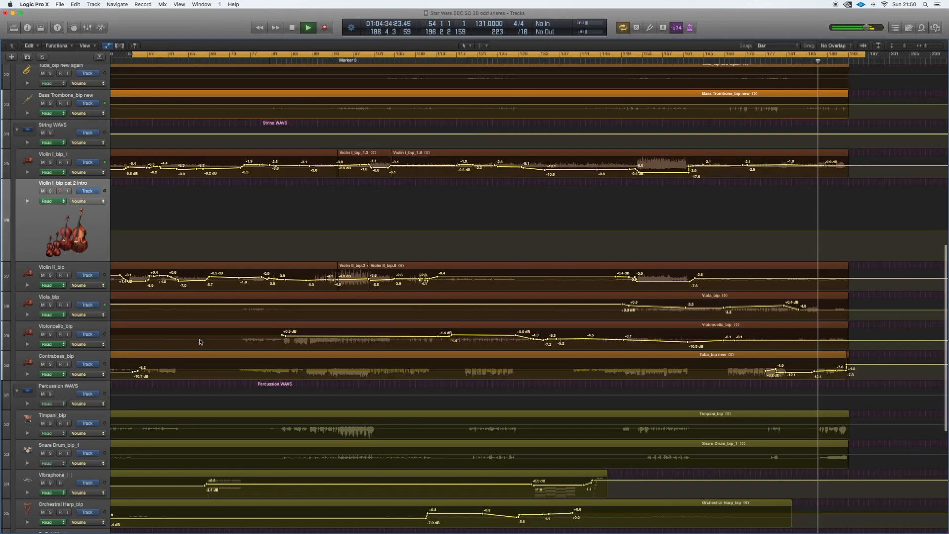
scroll(200, 343, down, 4)
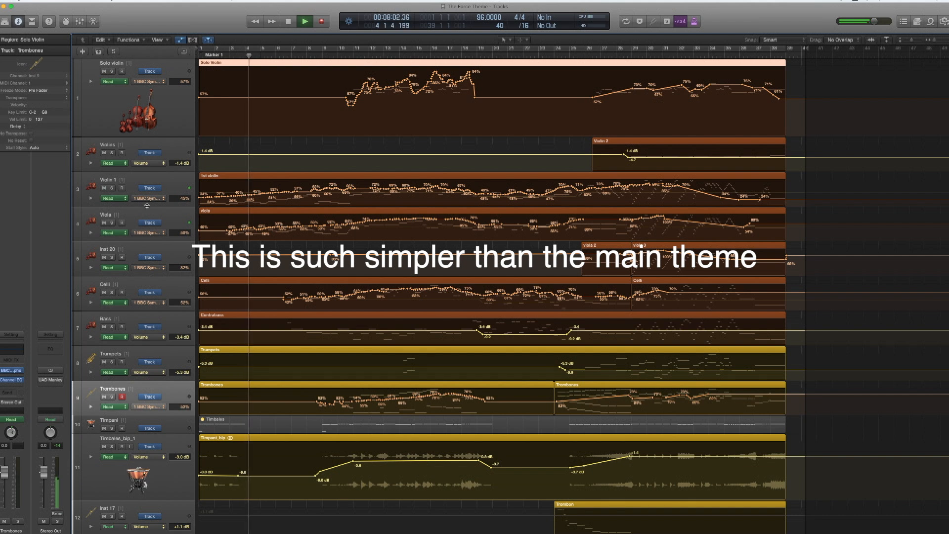
- In The Force Theme project, reveal the additional volume automation lanes under Violin 1 and Viola, and hide them again
click(91, 200)
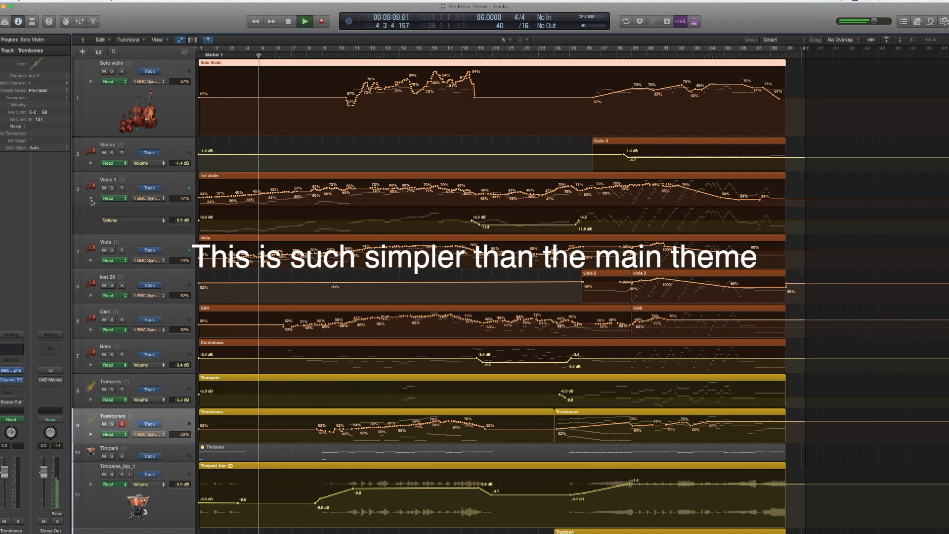
click(91, 261)
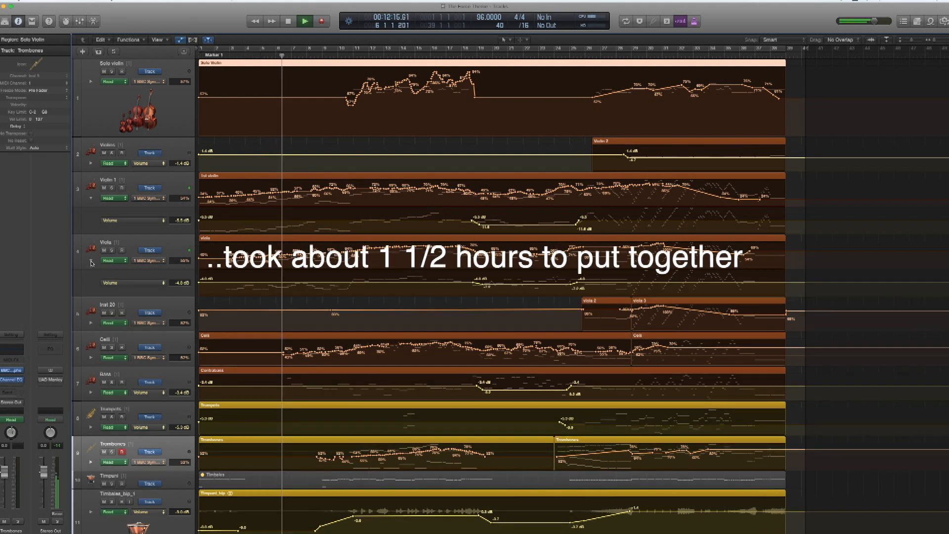
click(91, 260)
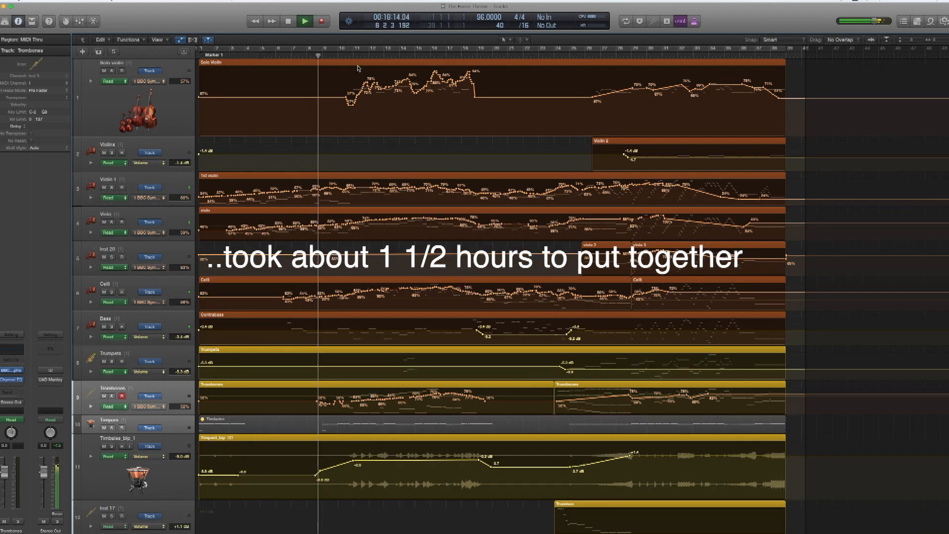
- Open the Score editor for the Solo Violin region, and switch it to the first Trombones region's notation
click(360, 81)
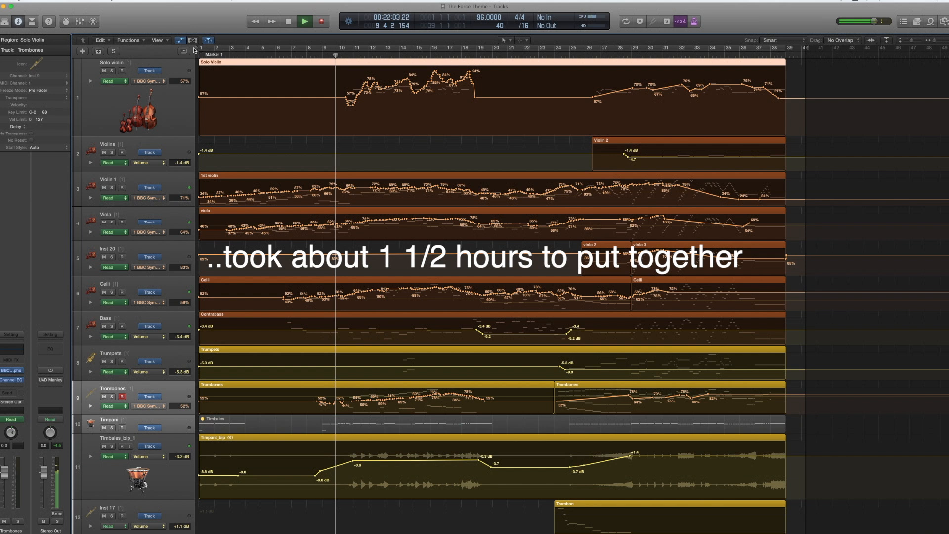
click(94, 22)
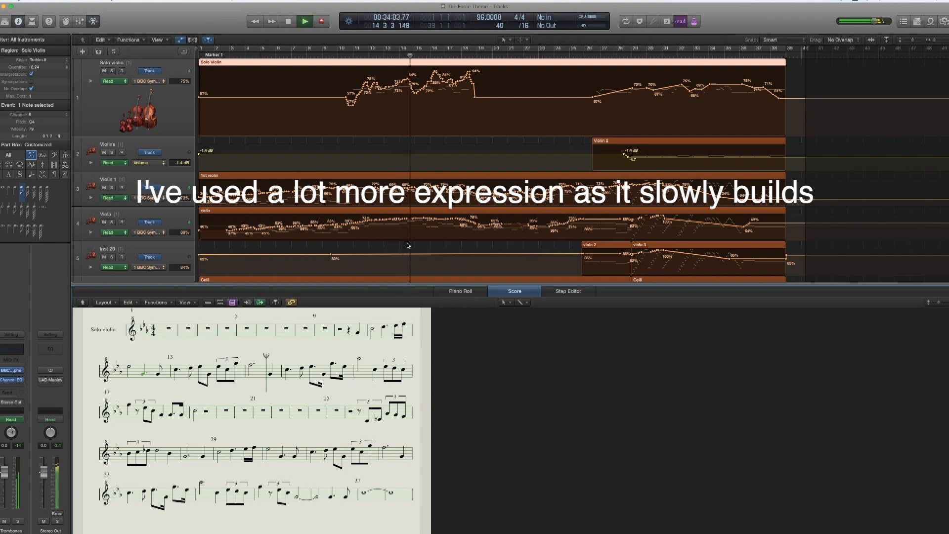
scroll(407, 232, down, 5)
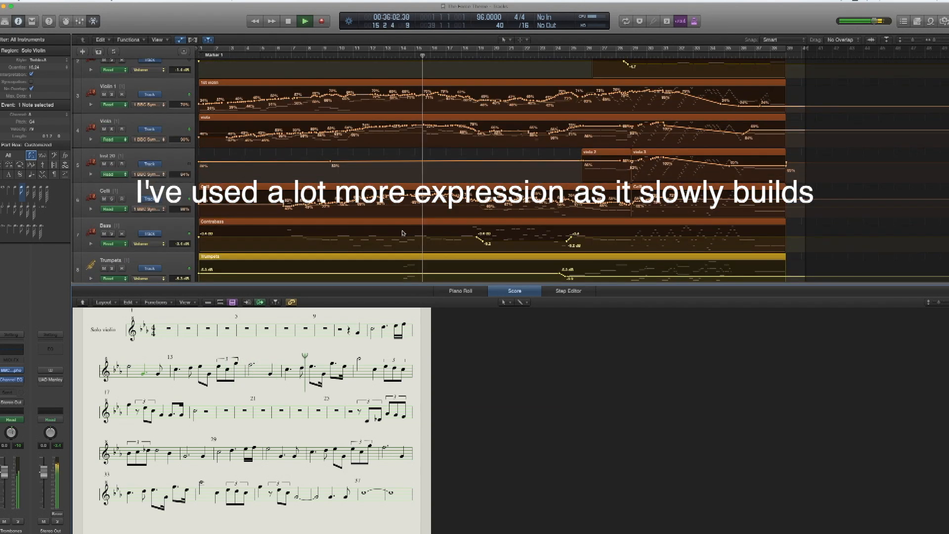
scroll(406, 238, down, 5)
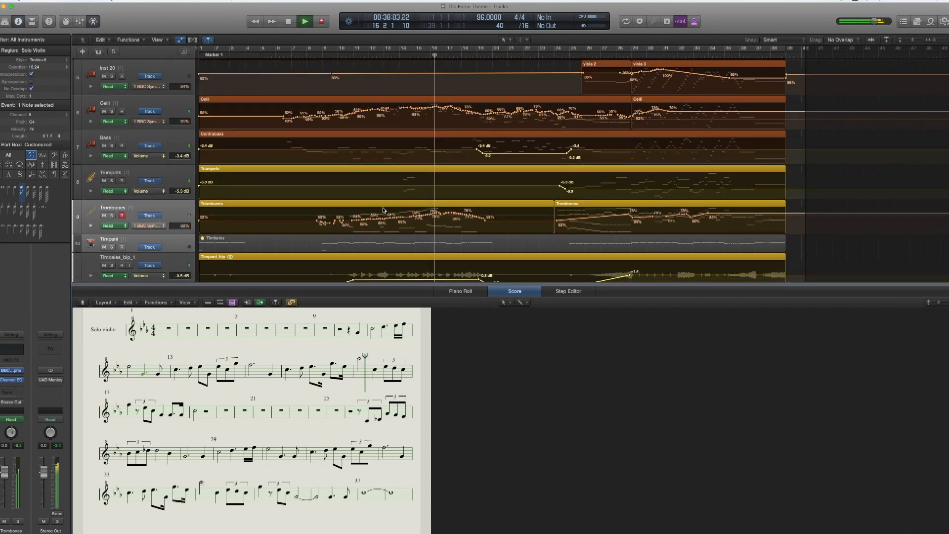
click(384, 210)
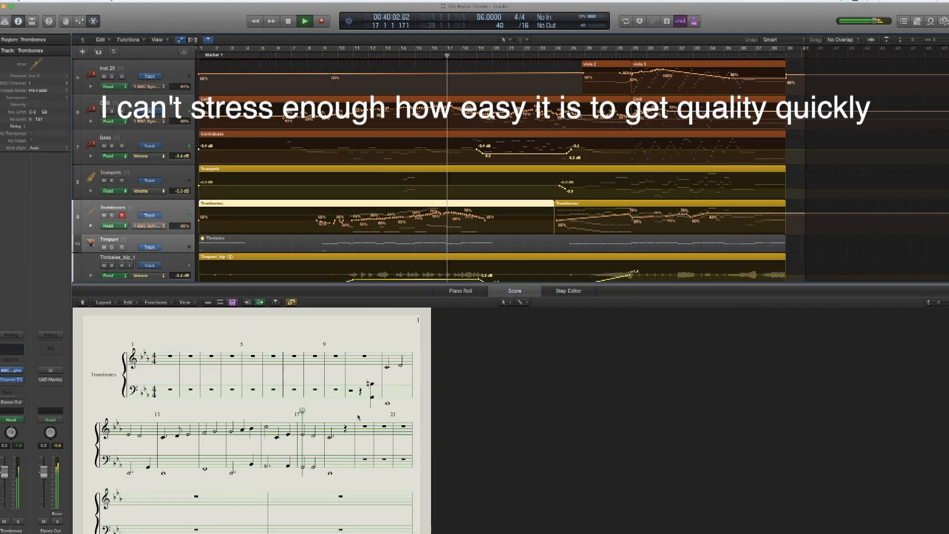
- Display the notation of the Flute region on the Flute Solo track in the Score editor
scroll(397, 263, down, 3)
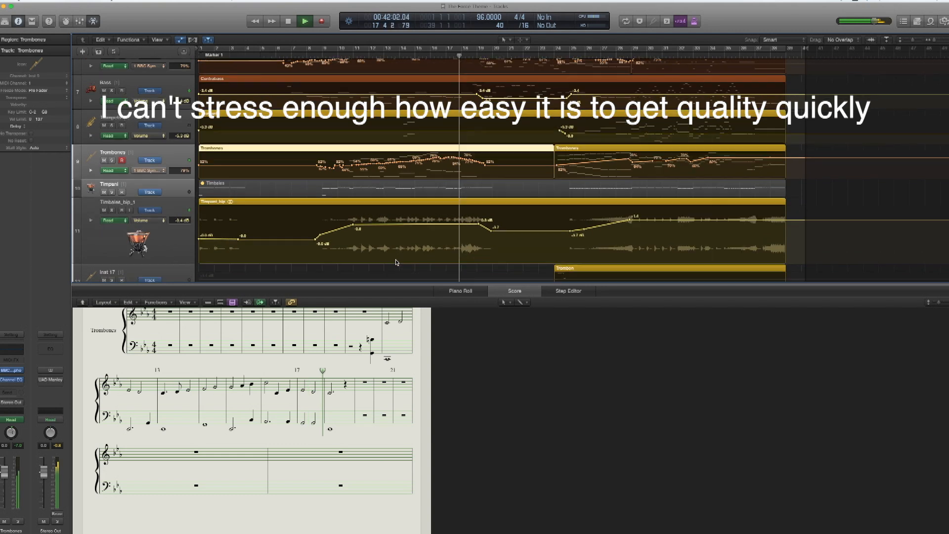
scroll(396, 263, down, 8)
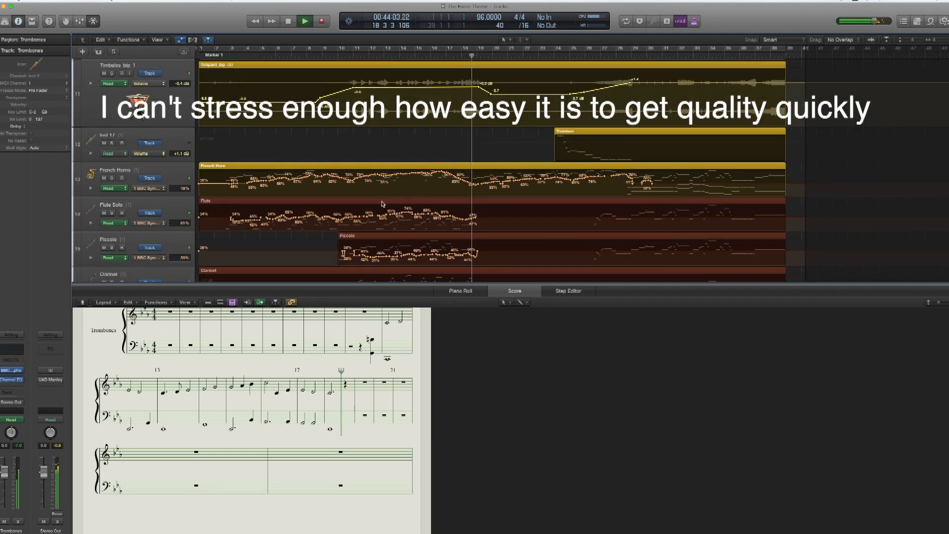
click(383, 203)
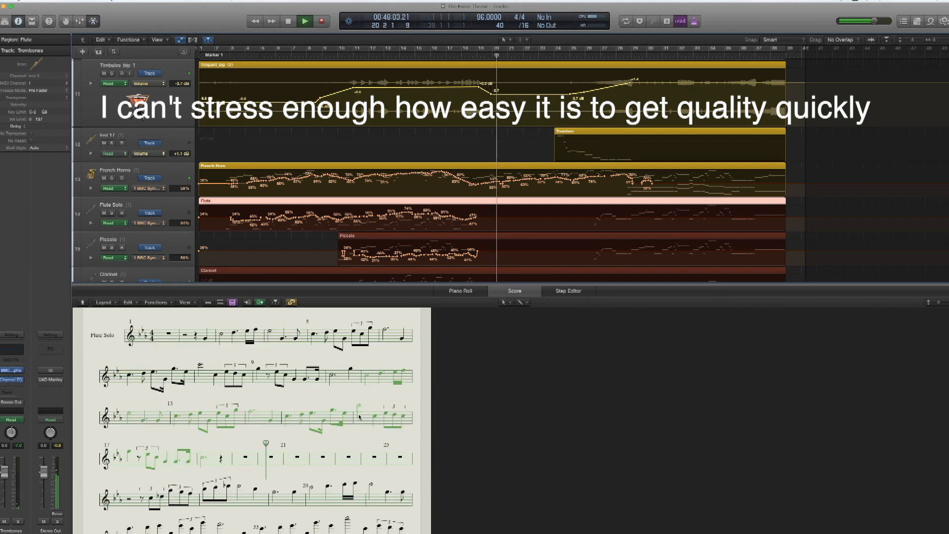
- Select the French Horn region and enlarge the Score editor pane to read through its two-page notation
scroll(470, 175, up, 1)
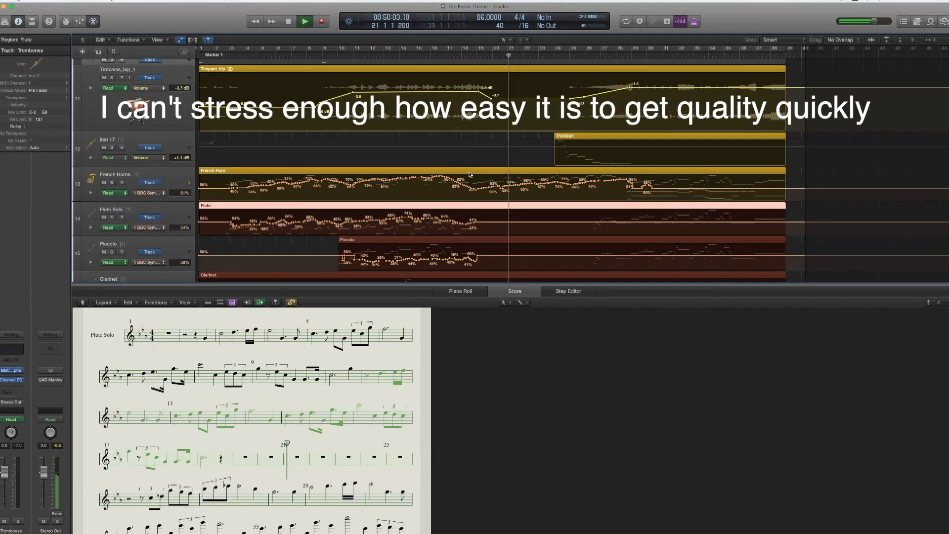
click(470, 175)
drag(404, 283, 428, 149)
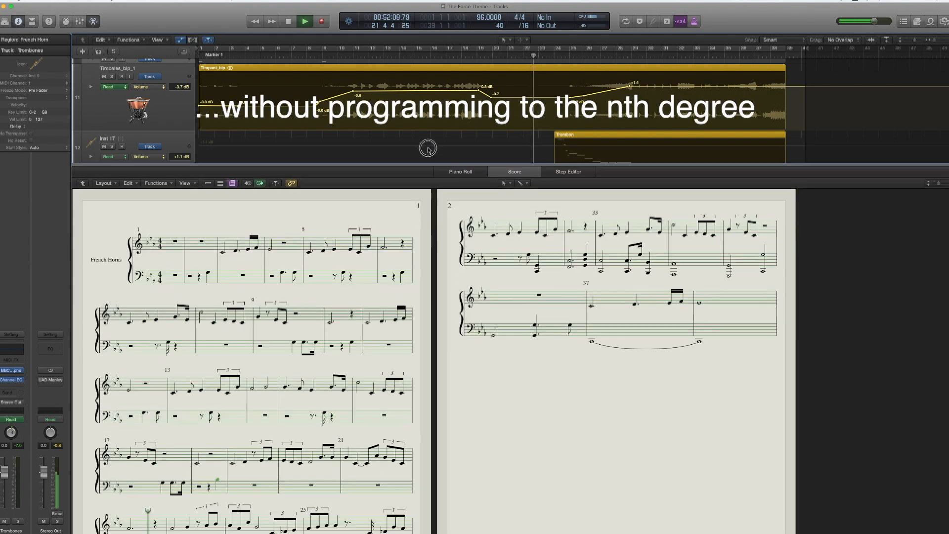
scroll(406, 305, down, 3)
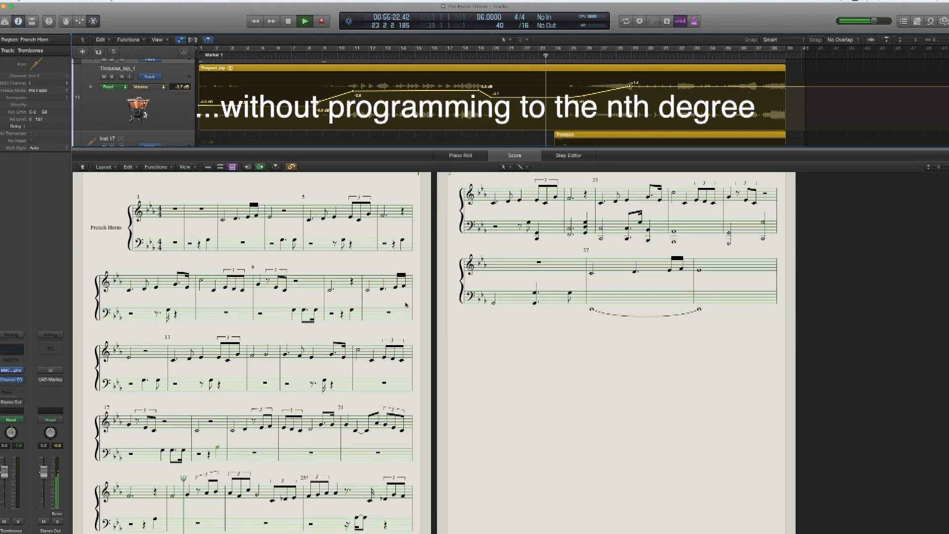
scroll(407, 305, down, 2)
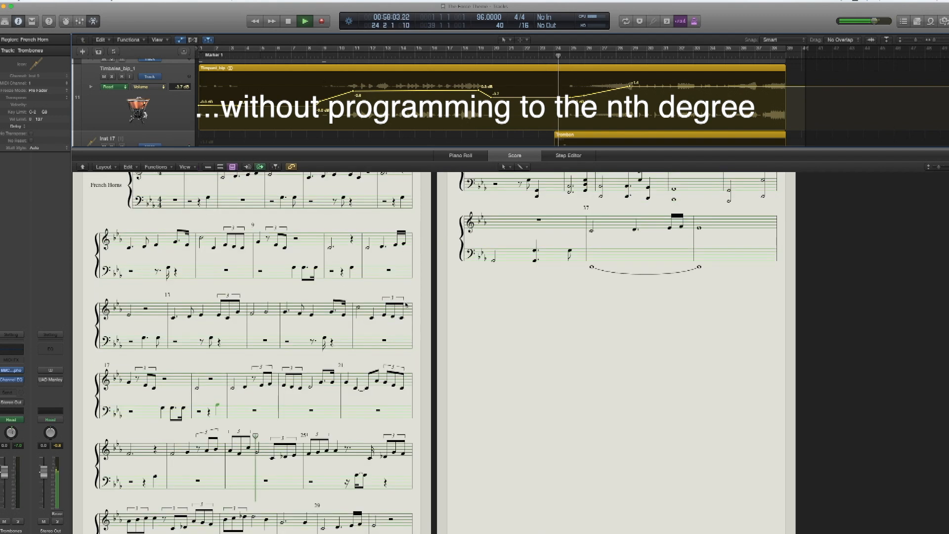
- Read through the French Horn notation, and reveal the global tracks to inspect the tempo curve before hiding them again
scroll(407, 305, down, 2)
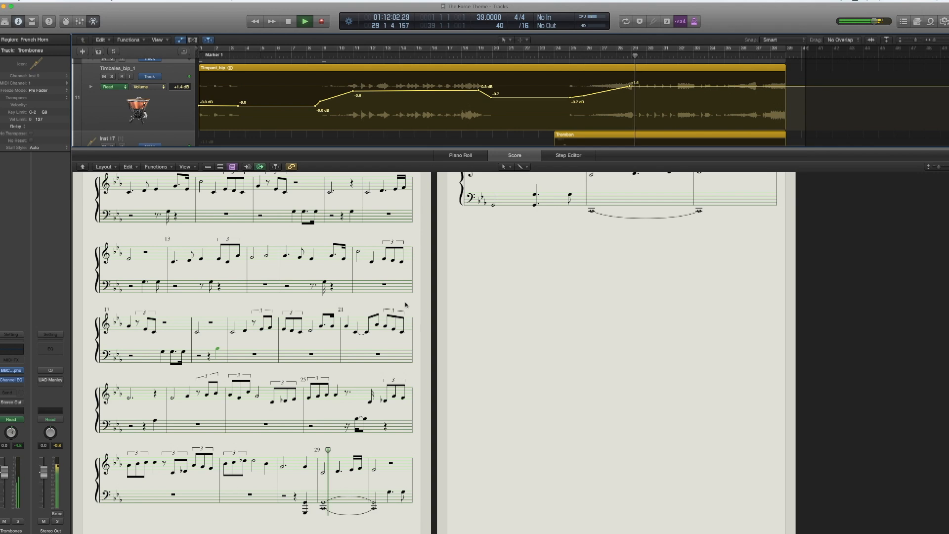
scroll(405, 304, up, 3)
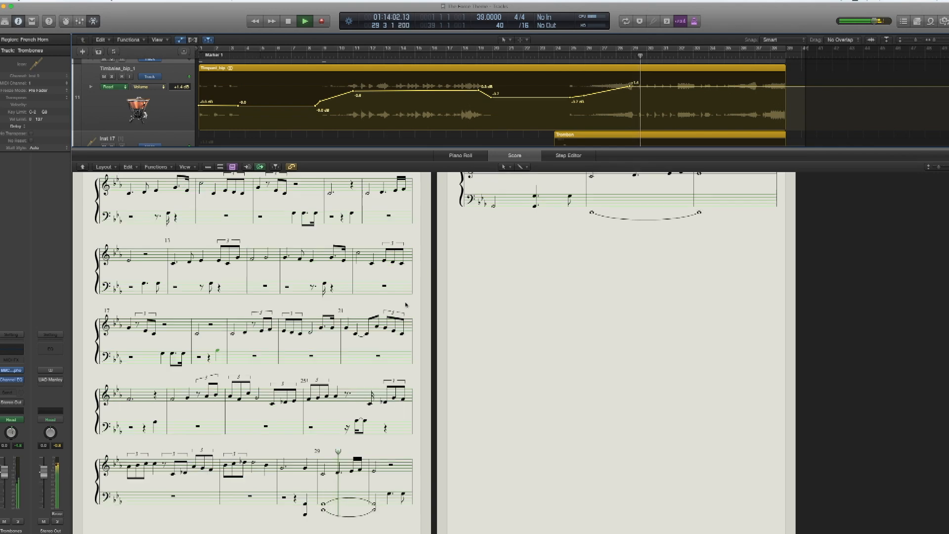
scroll(406, 305, up, 3)
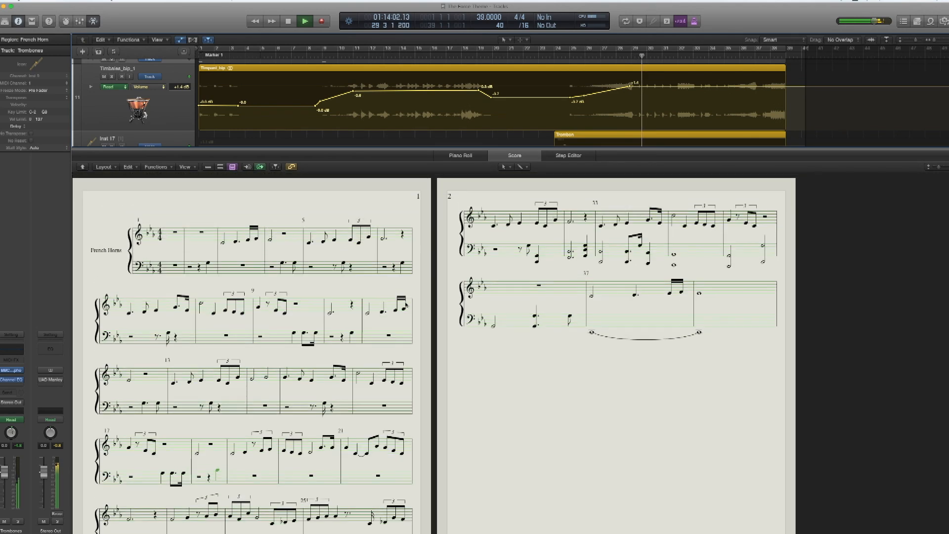
click(184, 52)
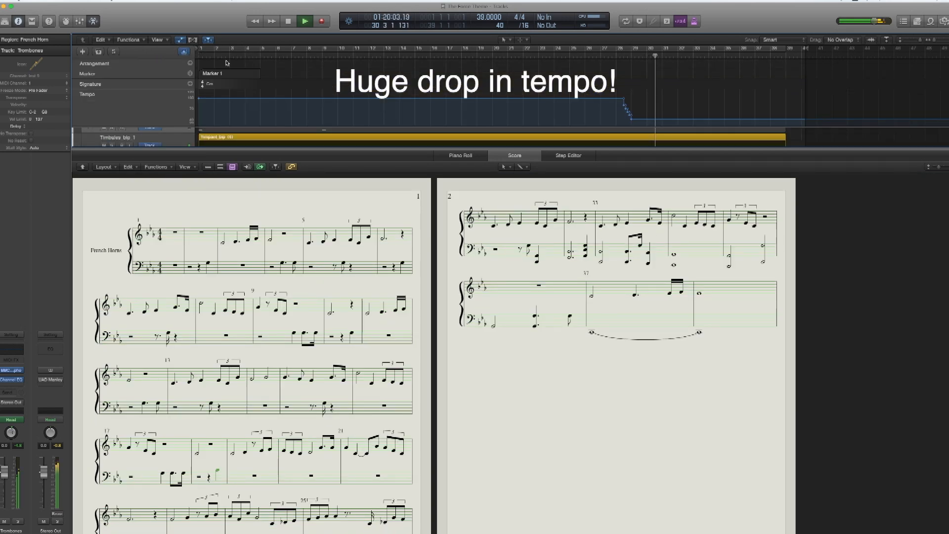
click(183, 52)
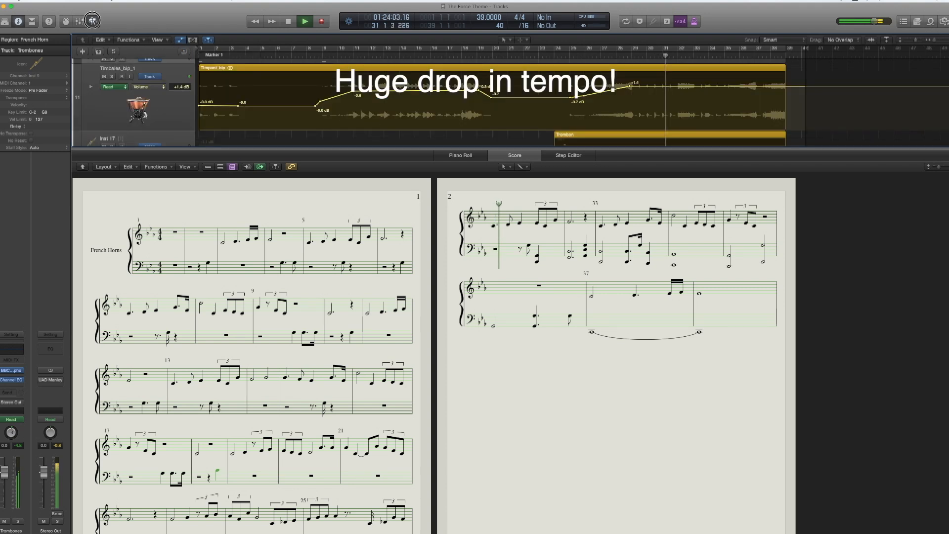
- Switch the Score editor from the French Horn part to the Clarinet region, read through its notation, and close the editor
click(92, 20)
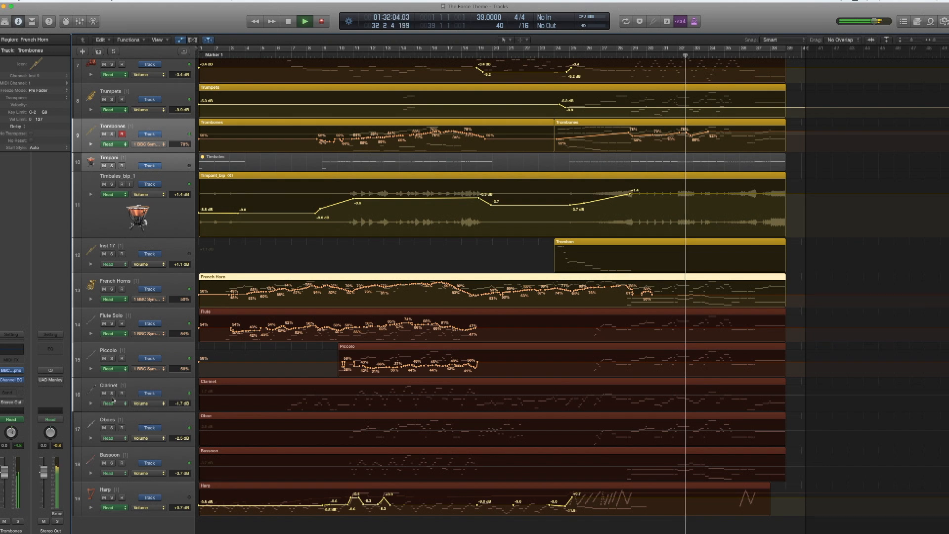
click(130, 386)
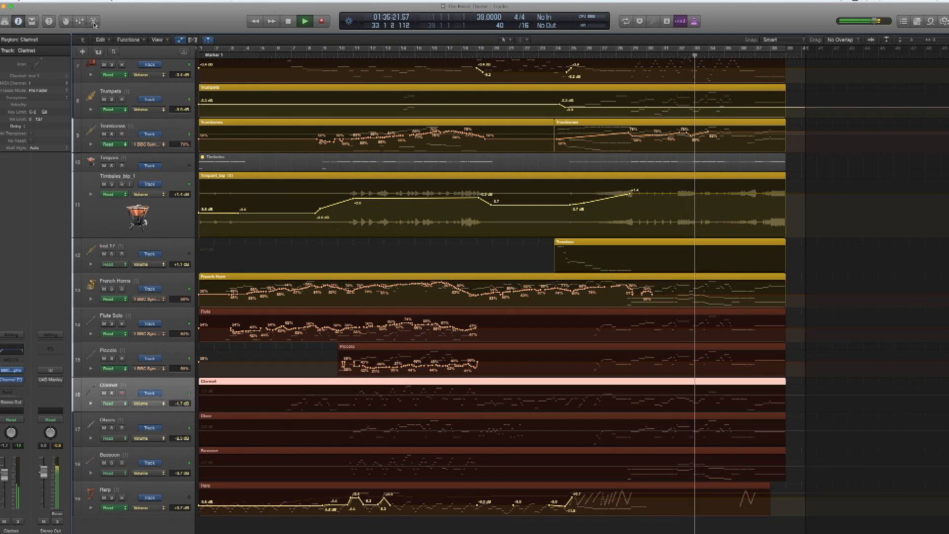
click(94, 21)
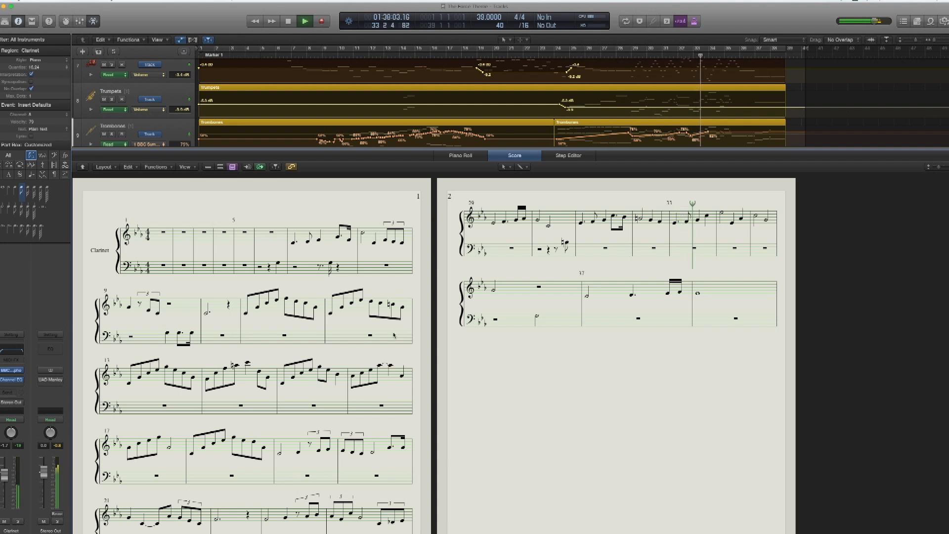
scroll(394, 335, down, 3)
scroll(394, 335, down, 4)
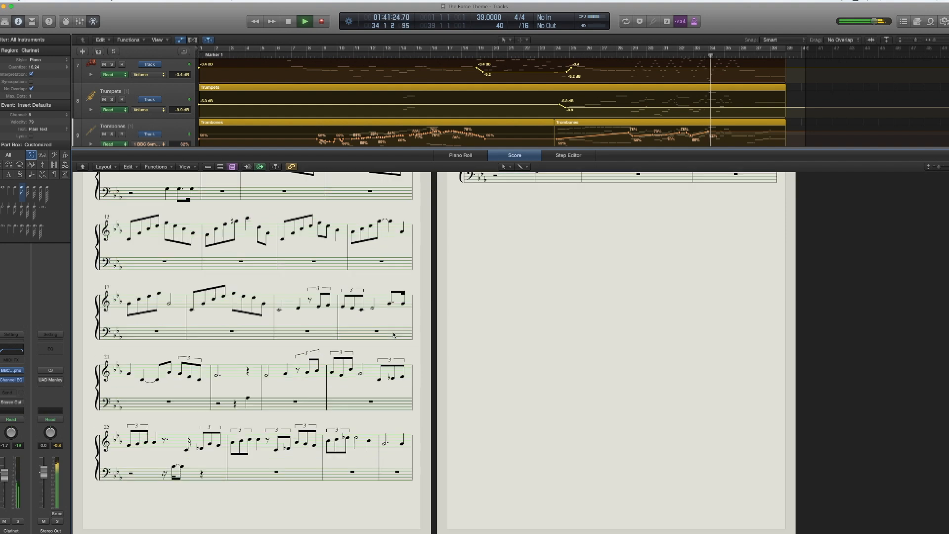
scroll(394, 335, up, 7)
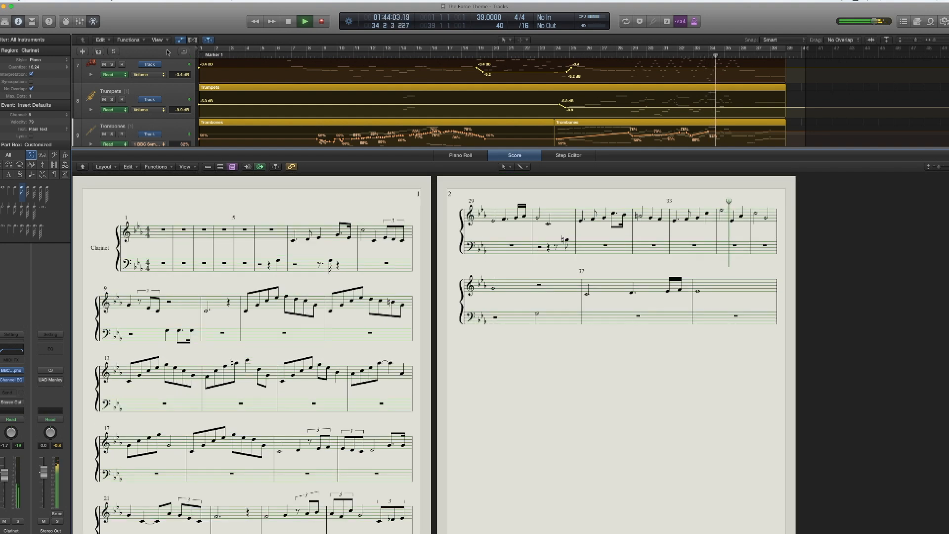
click(94, 22)
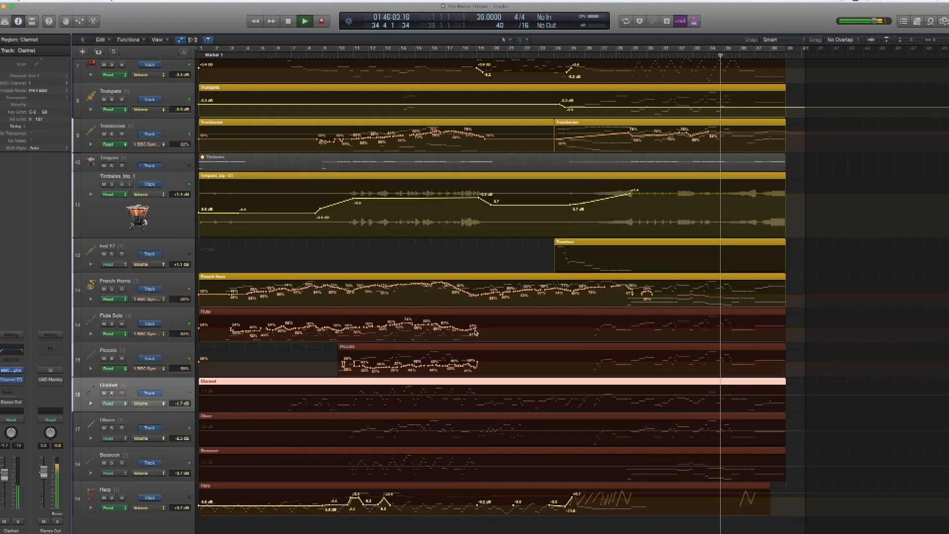
- Examine the closing bars of the arrangement up close from the woodwinds up to the Solo Violin, and return to the full-length track overview
scroll(475, 333, up, 3)
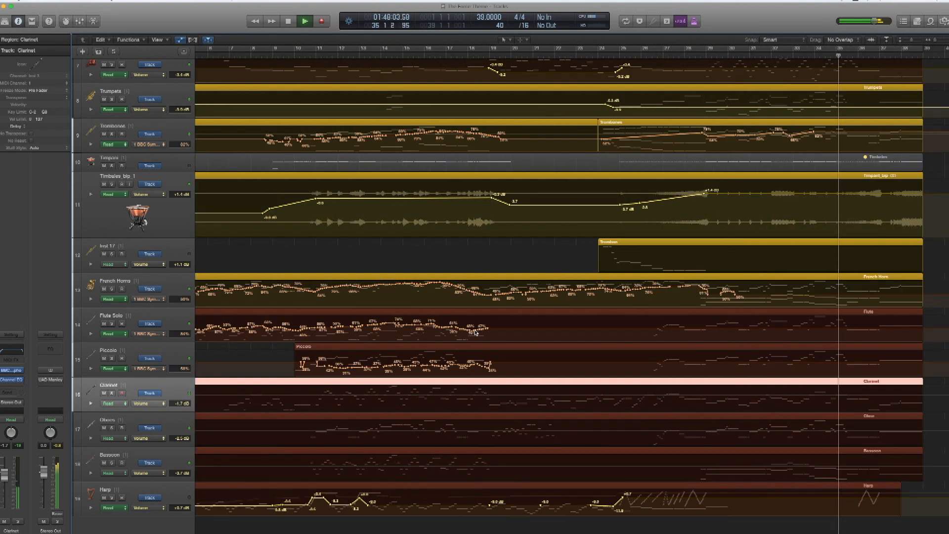
scroll(542, 363, up, 2)
scroll(541, 363, right, 3)
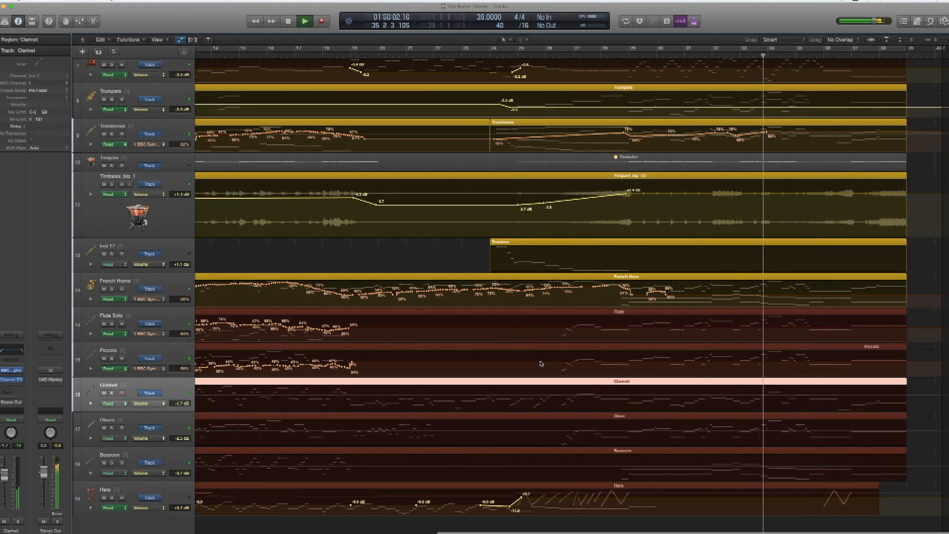
scroll(541, 363, up, 3)
scroll(541, 362, up, 2)
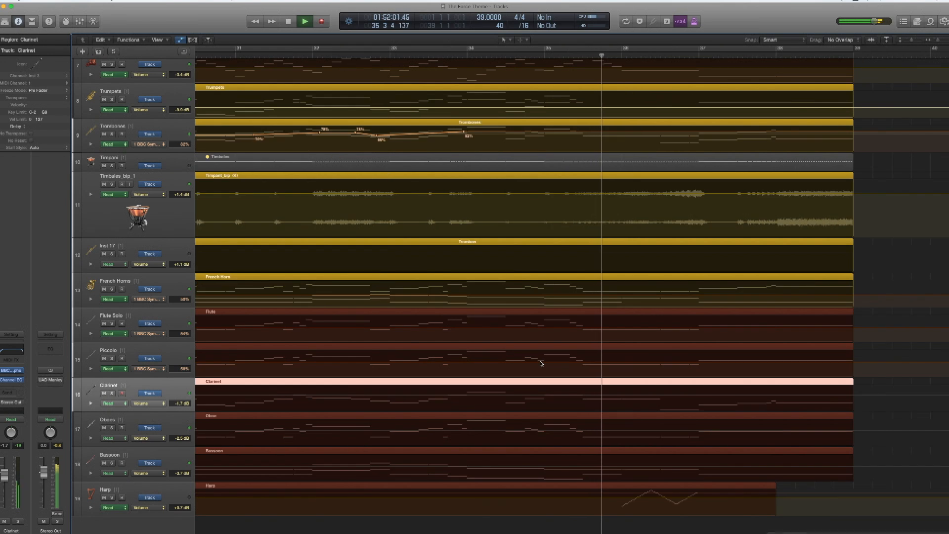
scroll(542, 363, up, 3)
scroll(540, 363, up, 5)
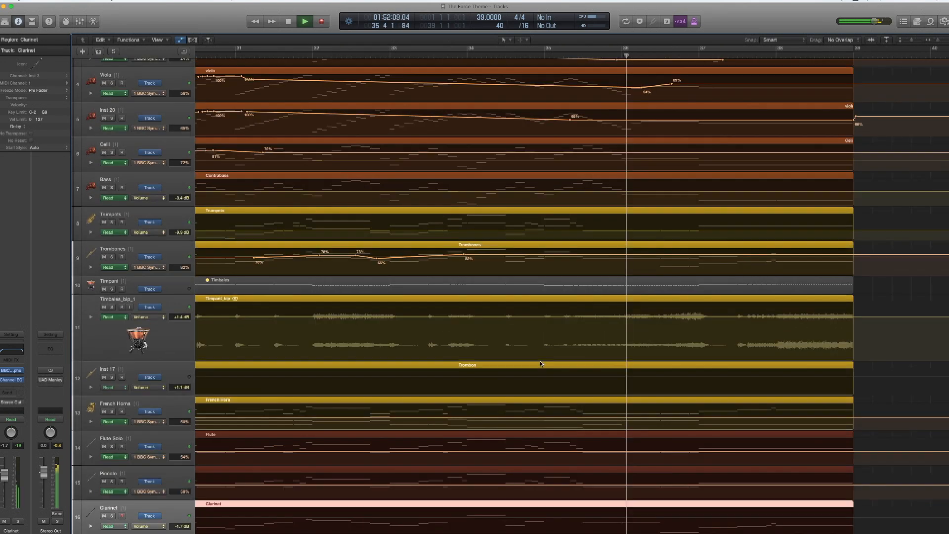
scroll(540, 363, up, 3)
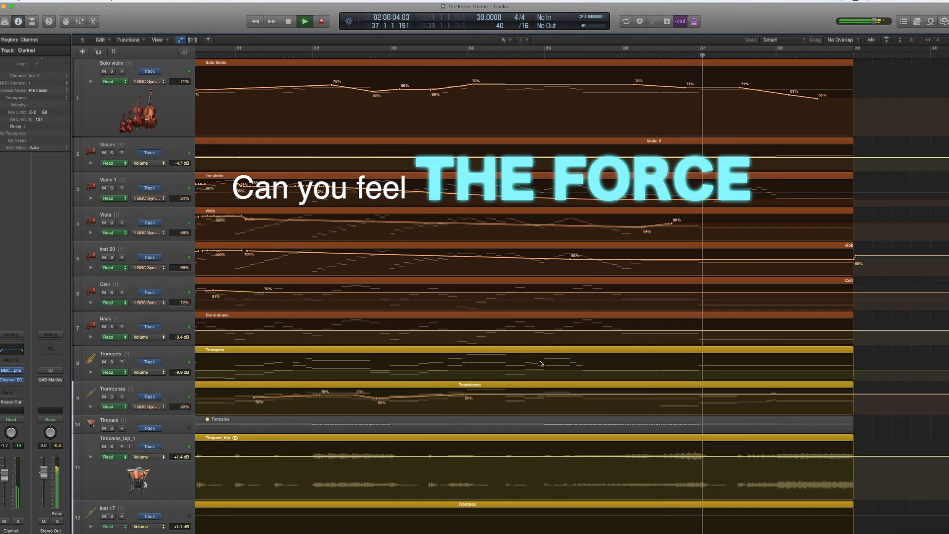
scroll(541, 364, down, 5)
scroll(540, 363, down, 3)
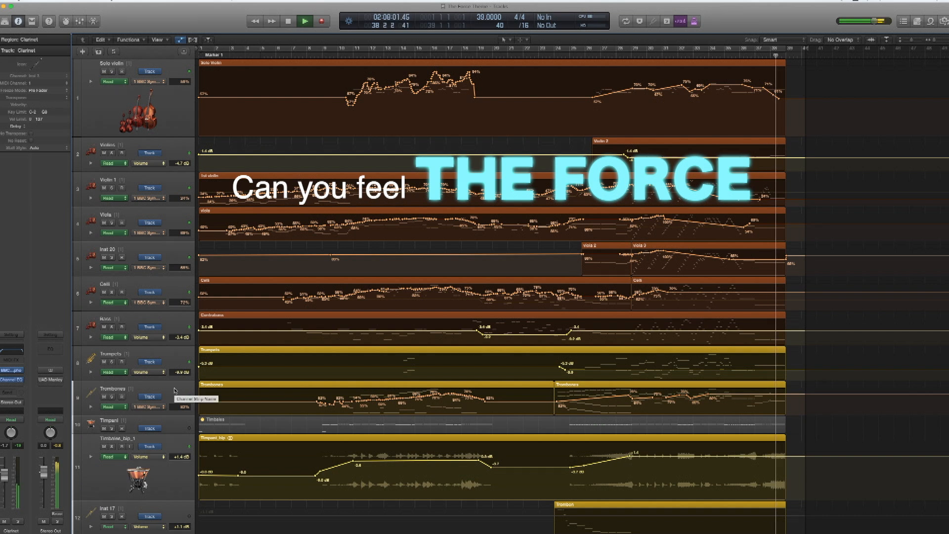
scroll(174, 390, down, 3)
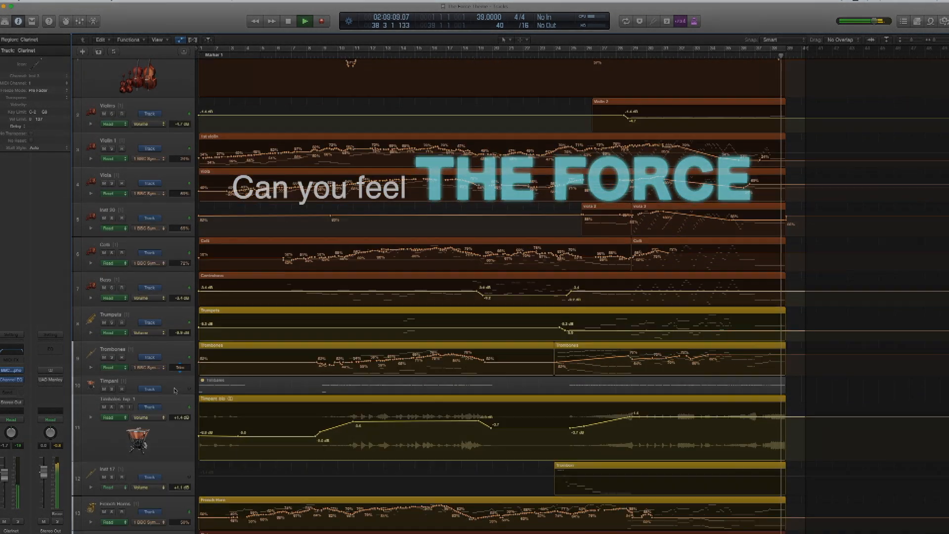